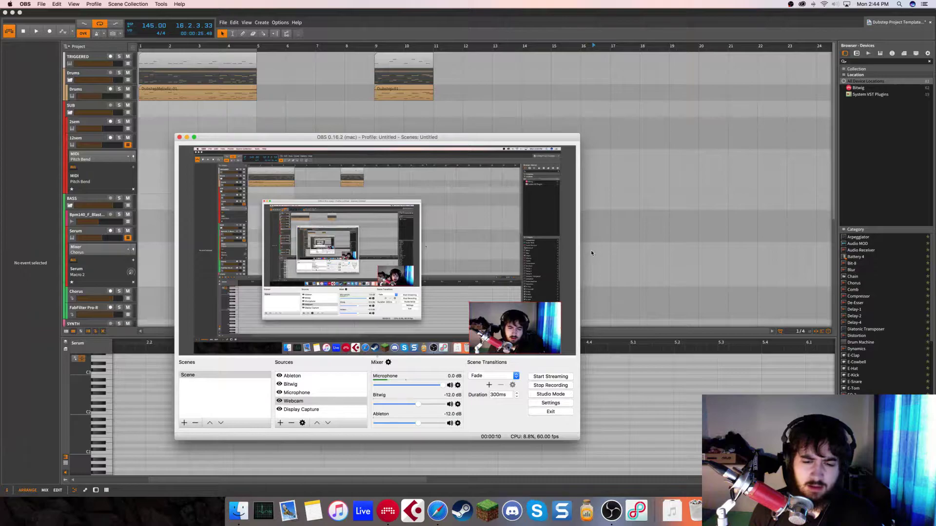
# - Check the recording setup in OBS and return to the Bitwig Studio project
pyautogui.click(591, 250)
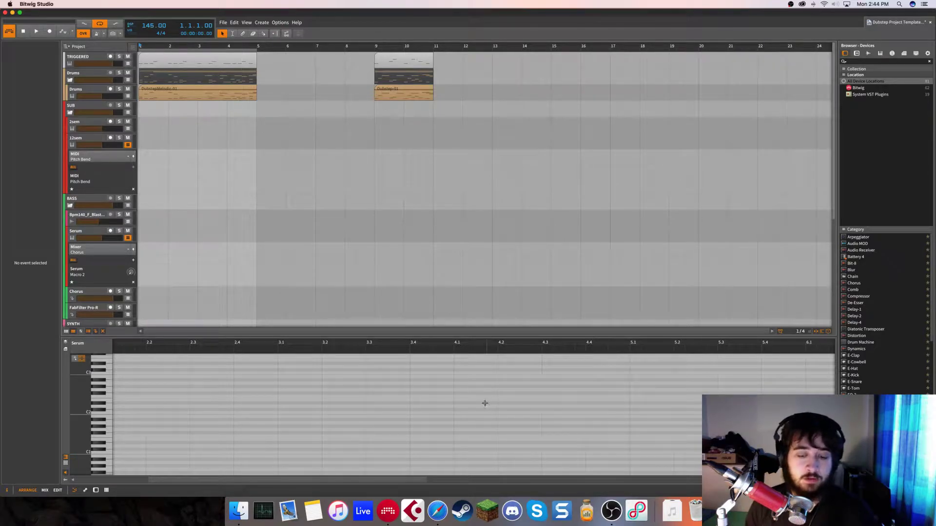
pyautogui.click(608, 510)
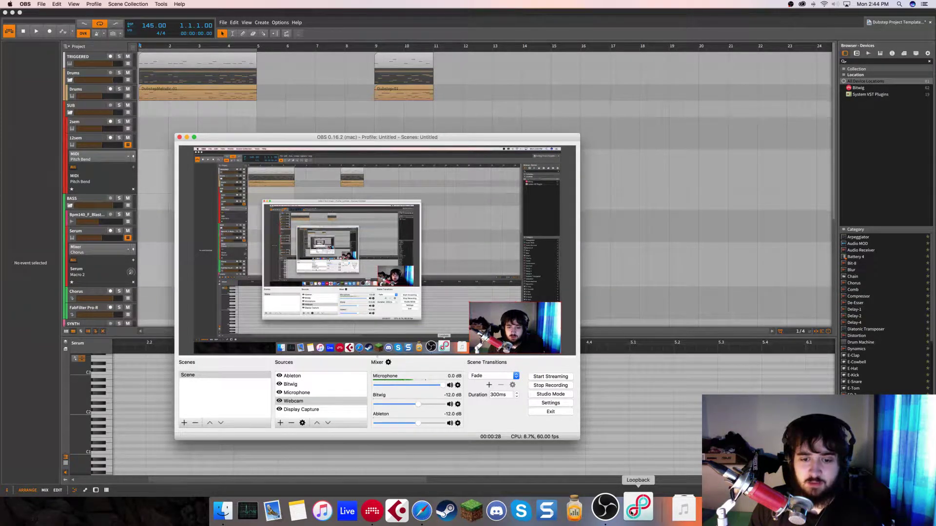
pyautogui.click(165, 162)
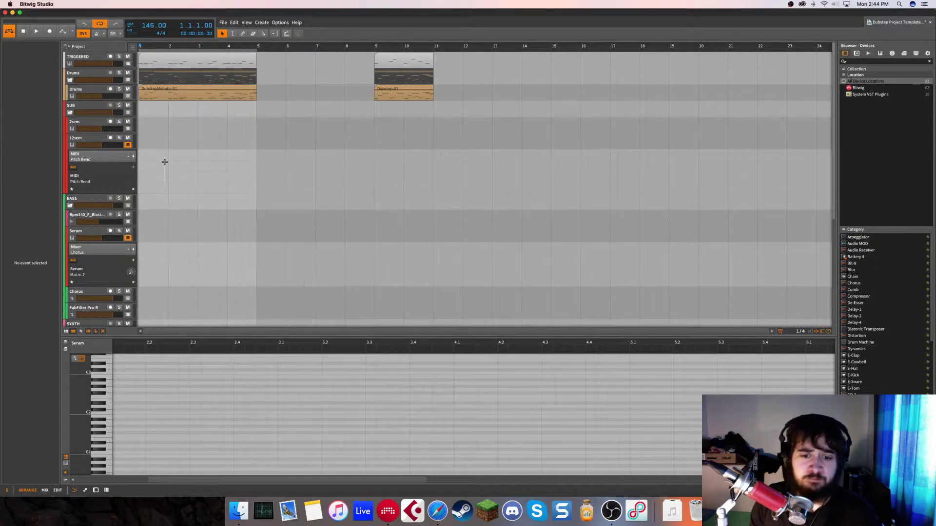
# - Move the two-bar clips on the TRIGGERED and Drums tracks so they start at bar 7
pyautogui.click(138, 115)
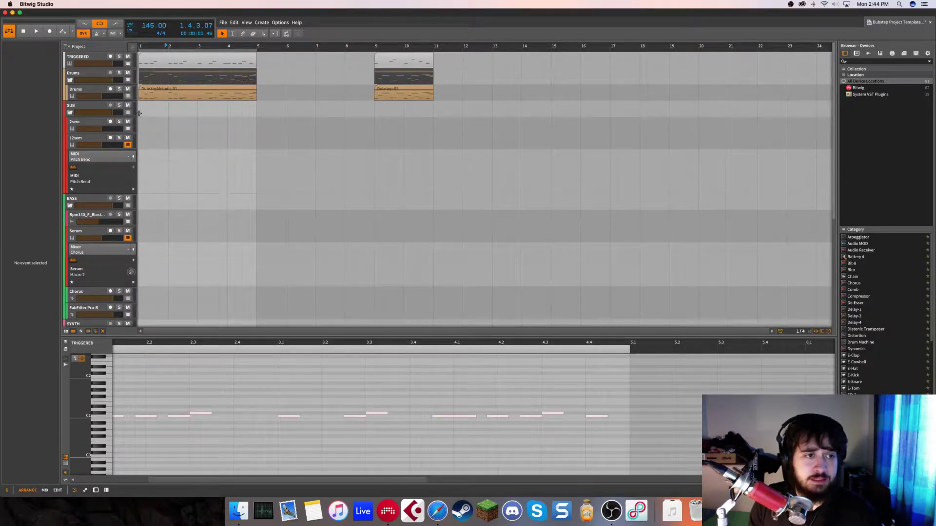
pyautogui.moveTo(140, 46)
pyautogui.mouseDown()
pyautogui.moveTo(160, 77)
pyautogui.moveTo(145, 45)
pyautogui.mouseUp()
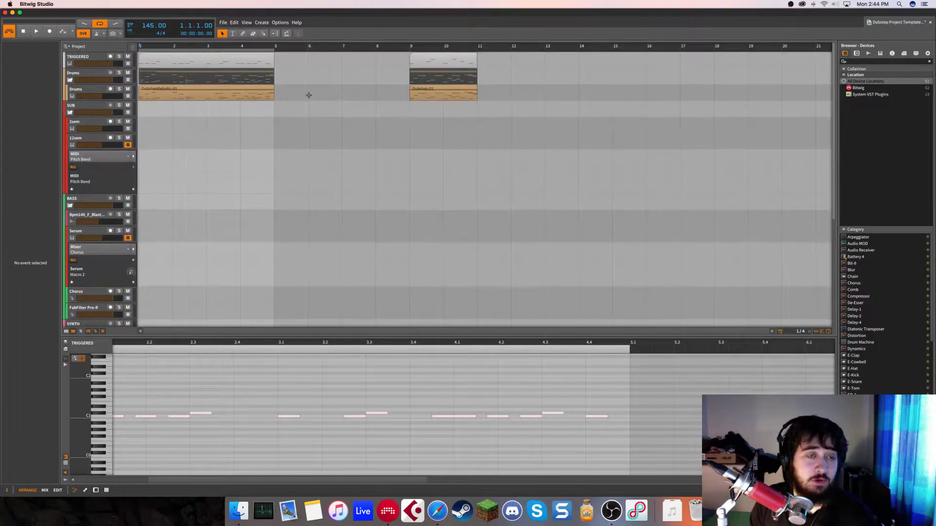
pyautogui.moveTo(492, 108); pyautogui.dragTo(354, 61)
pyautogui.click(316, 63)
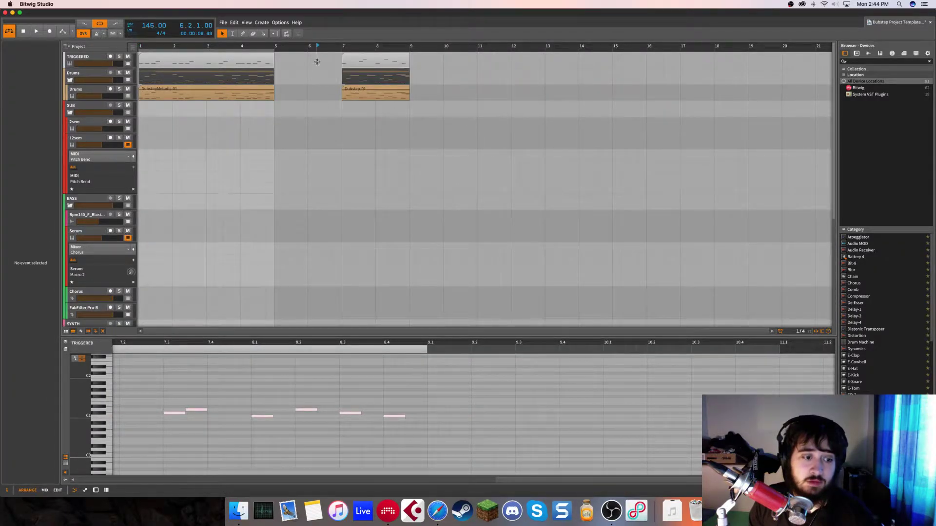
# - Select all clips on the TRIGGERED and Drums tracks and mute them
pyautogui.press('super+a')
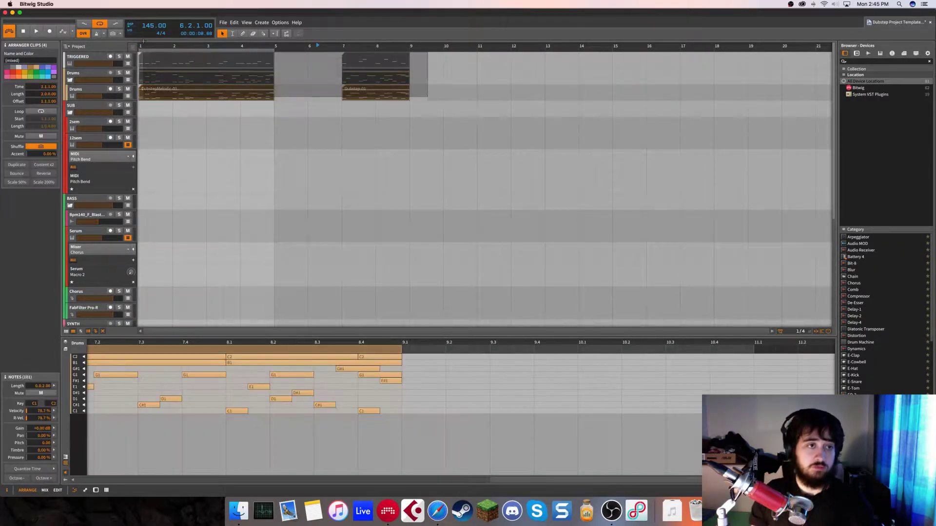
pyautogui.click(281, 142)
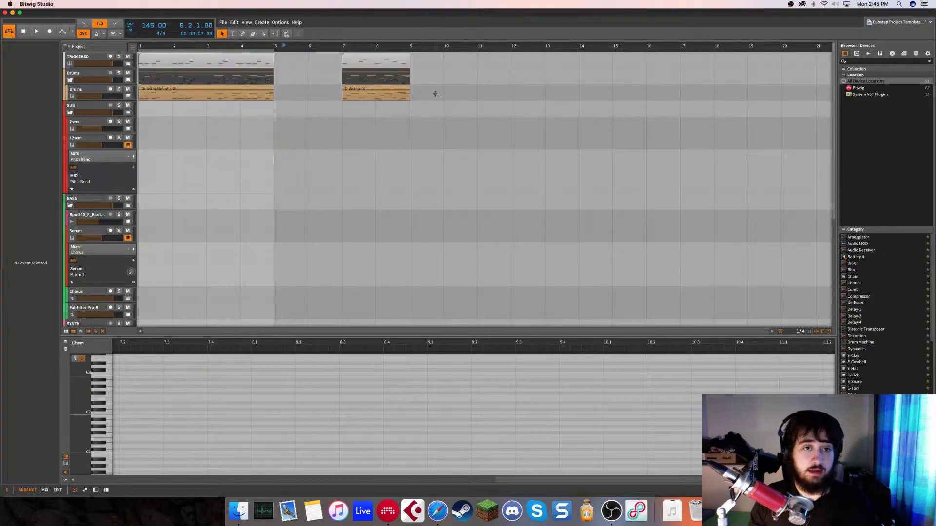
pyautogui.moveTo(436, 93); pyautogui.dragTo(159, 41)
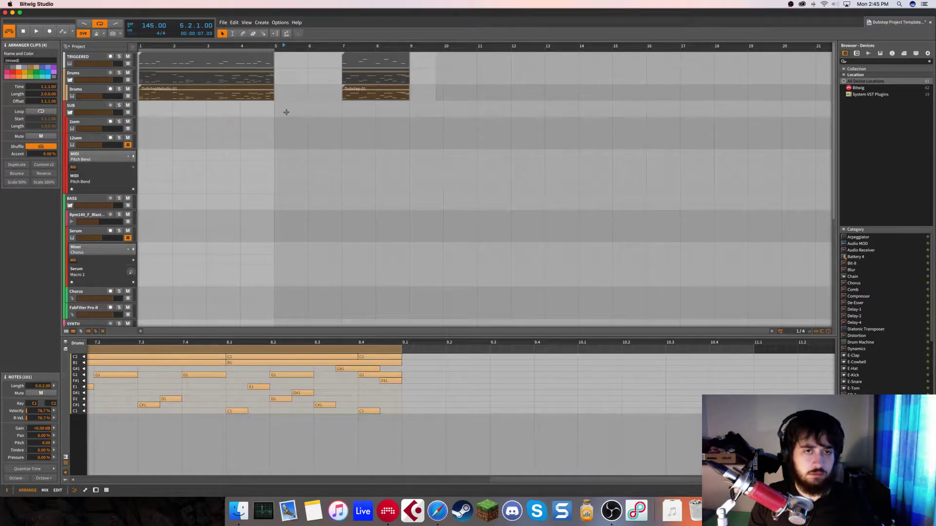
pyautogui.click(341, 119)
pyautogui.moveTo(435, 94); pyautogui.dragTo(27, 58)
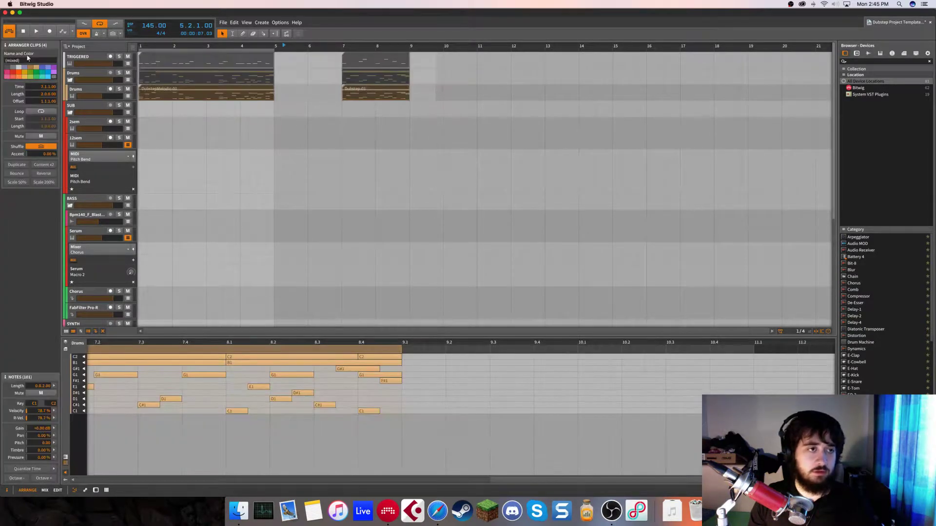
pyautogui.click(40, 136)
pyautogui.click(39, 136)
pyautogui.click(40, 137)
pyautogui.click(193, 141)
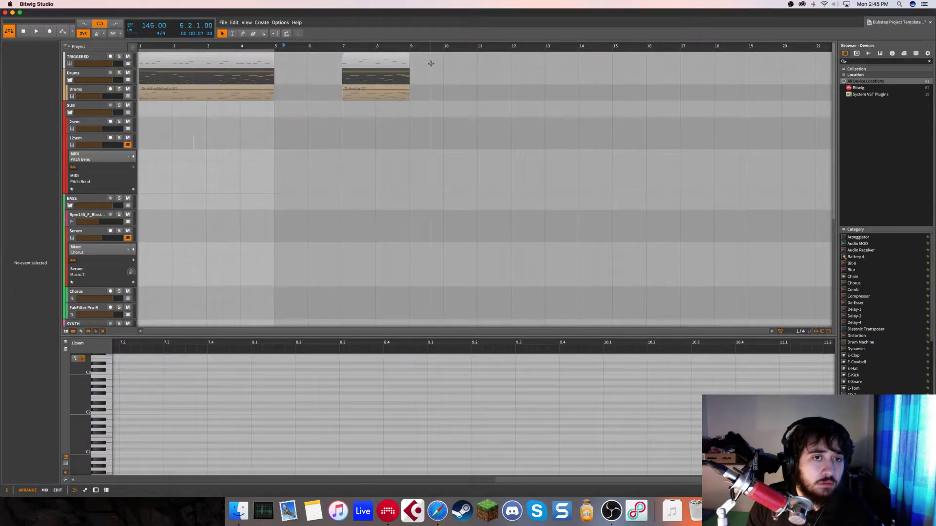
pyautogui.moveTo(431, 63); pyautogui.dragTo(53, 48)
pyautogui.click(458, 118)
pyautogui.moveTo(446, 63); pyautogui.dragTo(128, 61)
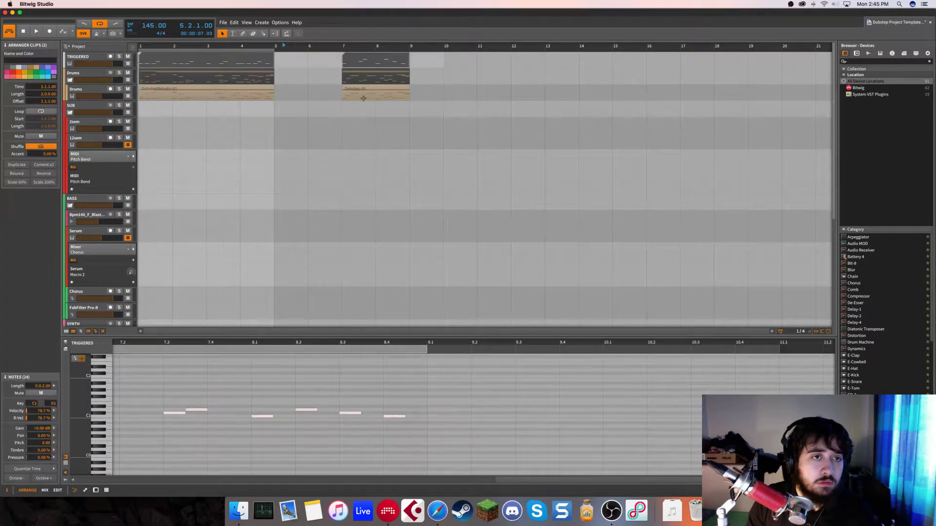
pyautogui.click(464, 87)
pyautogui.moveTo(435, 93); pyautogui.dragTo(133, 83)
pyautogui.click(470, 138)
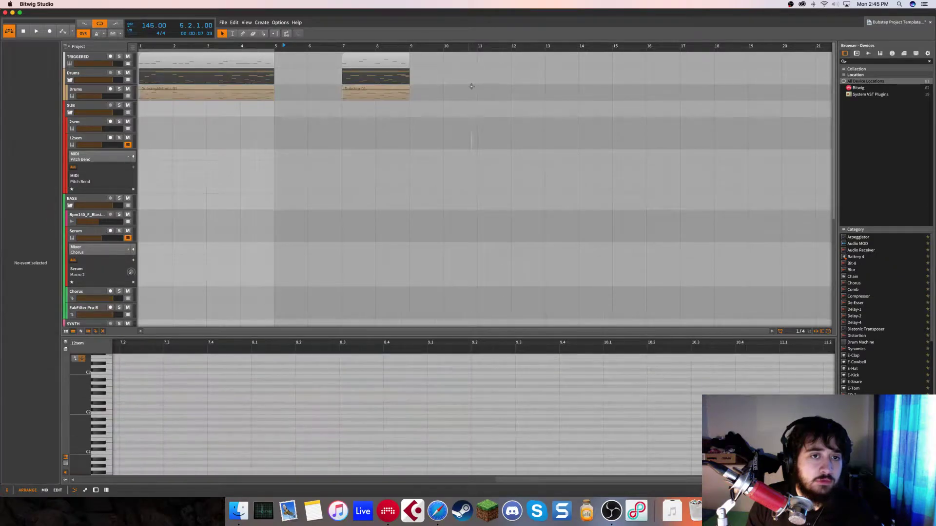
pyautogui.moveTo(472, 90); pyautogui.dragTo(137, 84)
pyautogui.click(363, 103)
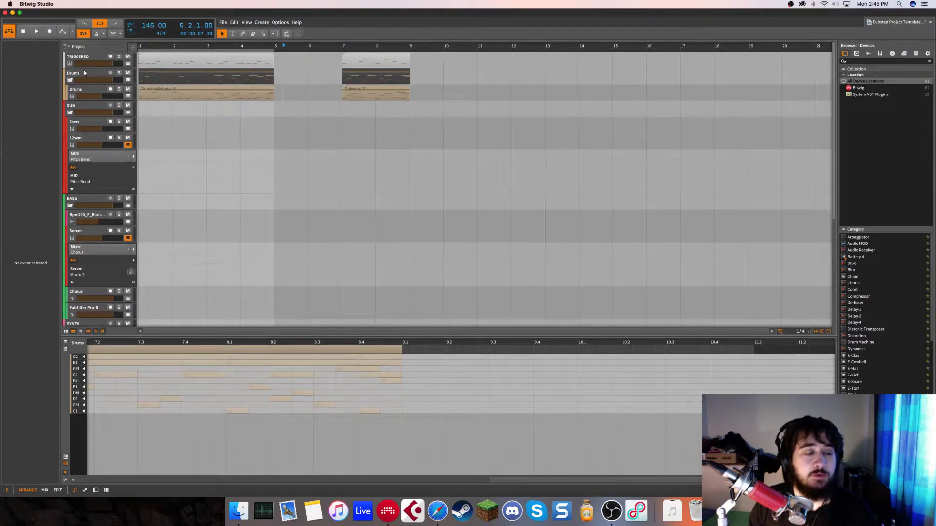
# - Unmute the DubstepMelodic-01 and Dubstep-01 clips along with the trigger clips above them
pyautogui.click(150, 78)
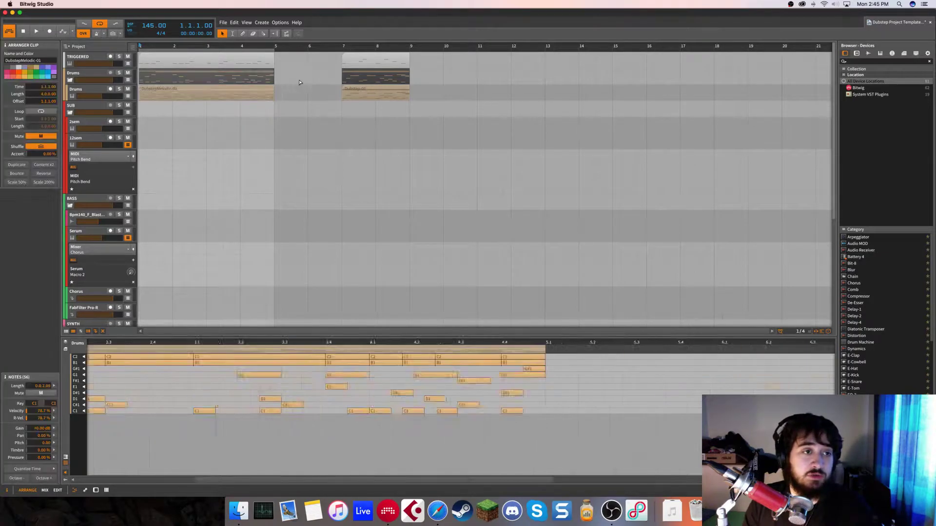
pyautogui.click(268, 61)
pyautogui.click(372, 65)
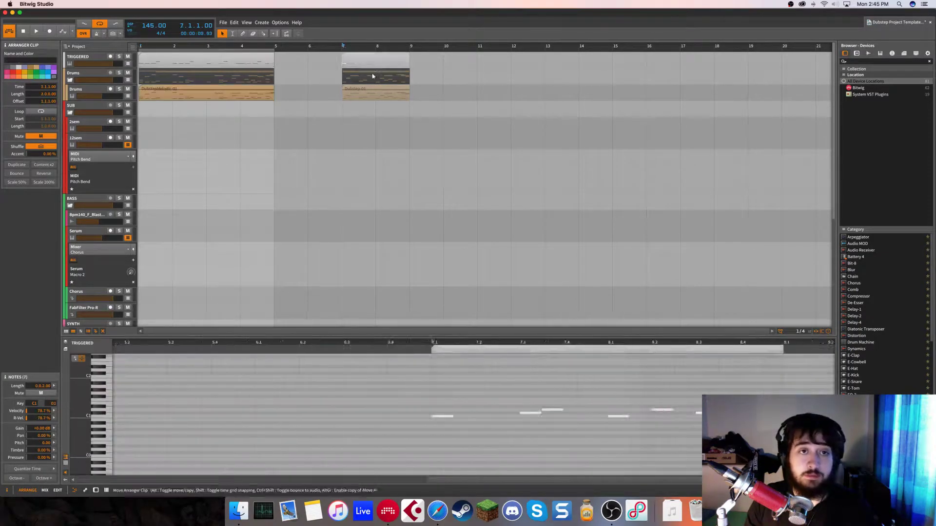
pyautogui.click(352, 93)
pyautogui.press('a')
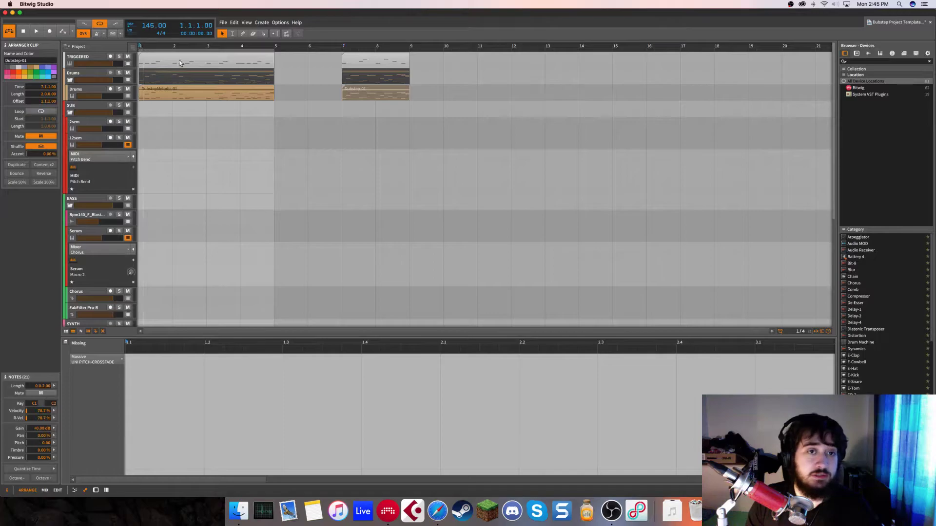
pyautogui.press('super+z')
# - Play the looped drum section and select the DubstepMelodic-01 clip on the Drums track
pyautogui.press('space')
pyautogui.click(365, 89)
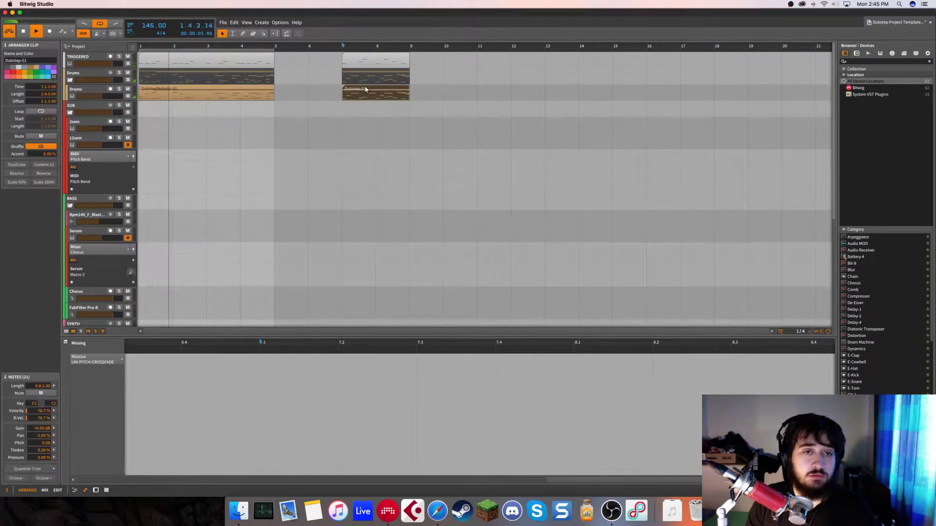
pyautogui.click(194, 88)
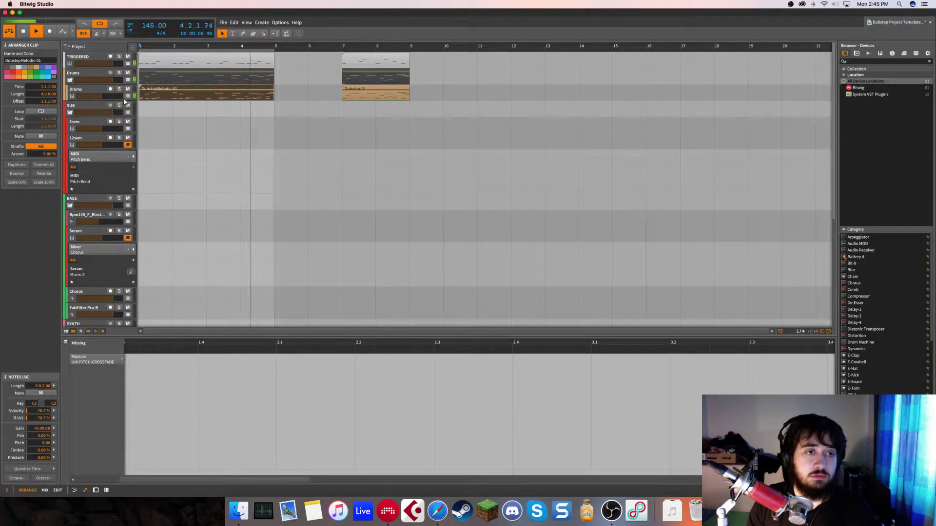
# - Stop playback and show the Drums track's devices, examining the drum machine pads in the Crashes layer
pyautogui.click(95, 90)
pyautogui.press('space')
pyautogui.press('d')
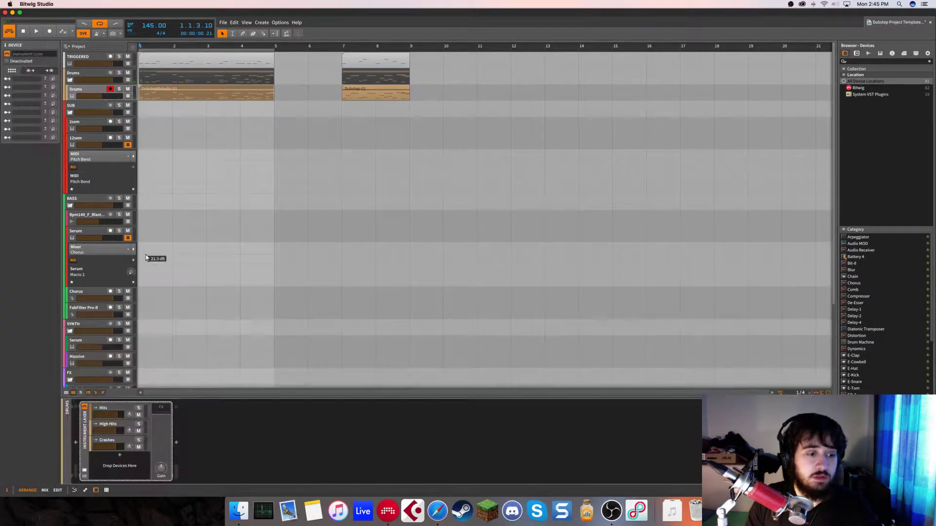
pyautogui.click(107, 442)
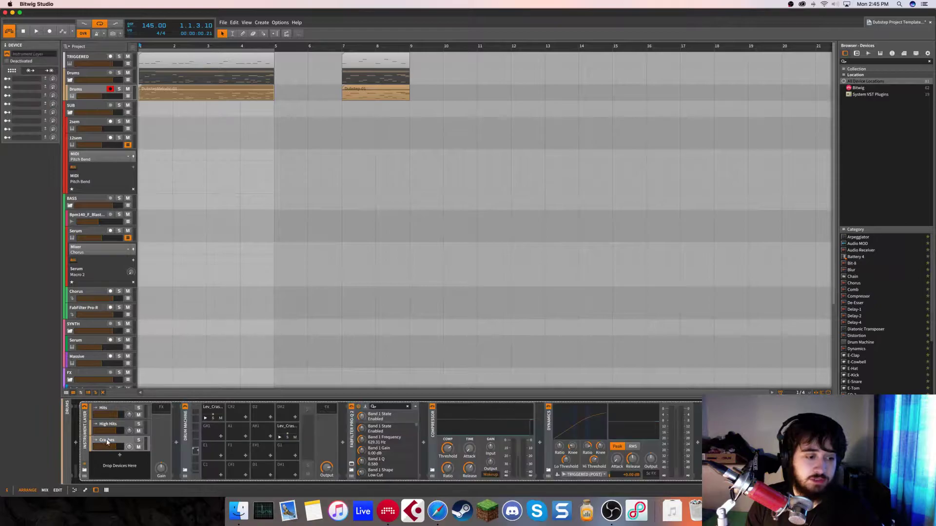
pyautogui.click(287, 430)
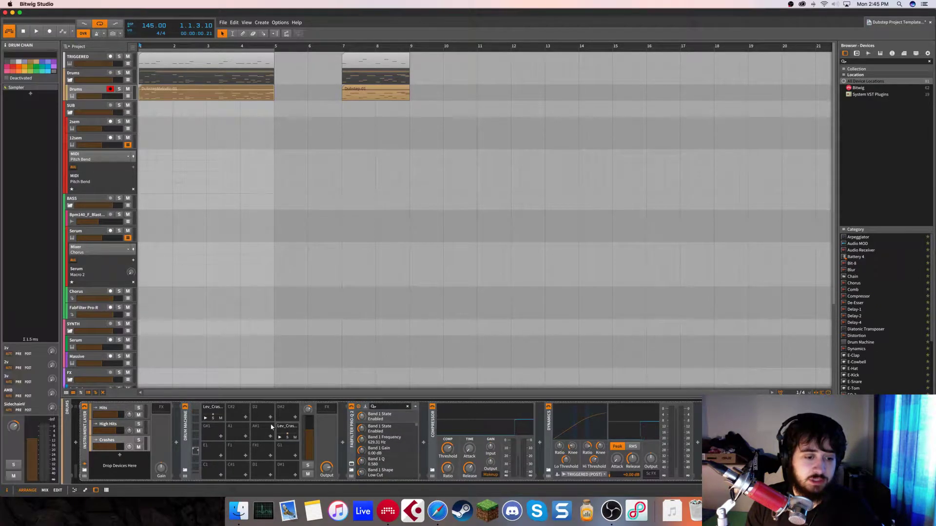
# - Examine the High Hits layer's drum machine pads and their panning
pyautogui.click(125, 427)
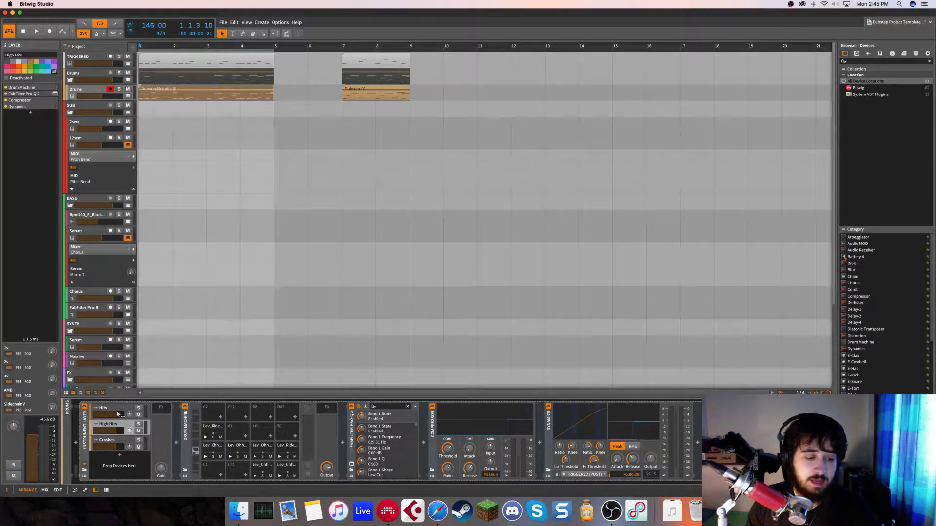
pyautogui.click(267, 474)
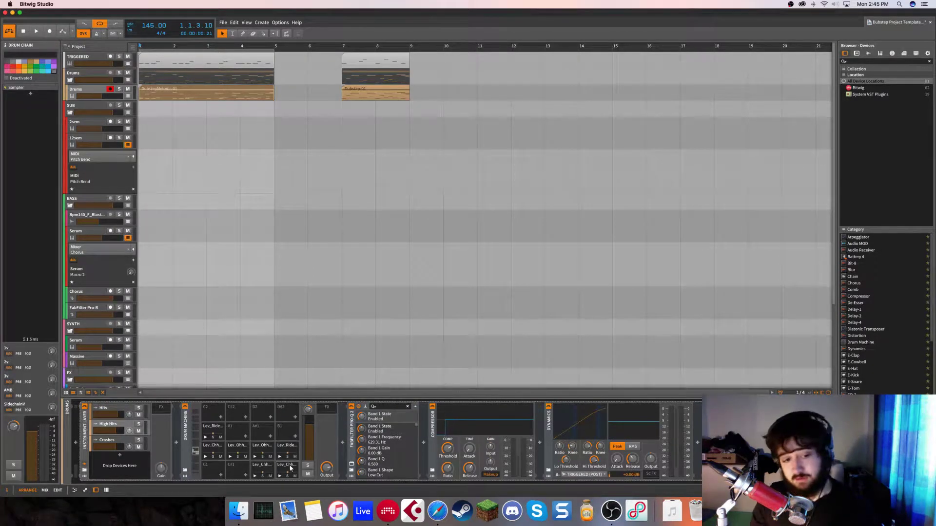
pyautogui.click(246, 449)
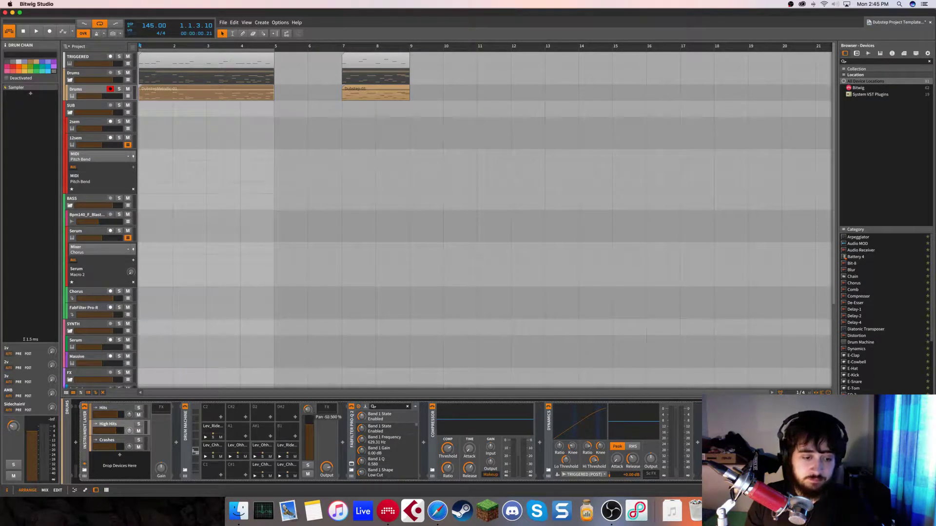
pyautogui.click(307, 412)
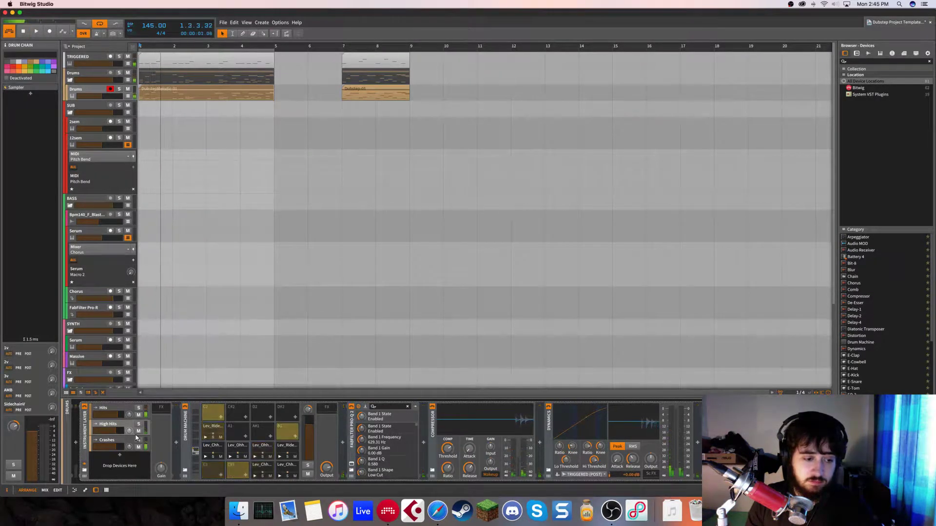
# - Play the loop while checking the panning of the first crash pad and the High Hits pads
pyautogui.click(108, 440)
pyautogui.click(218, 413)
pyautogui.click(307, 410)
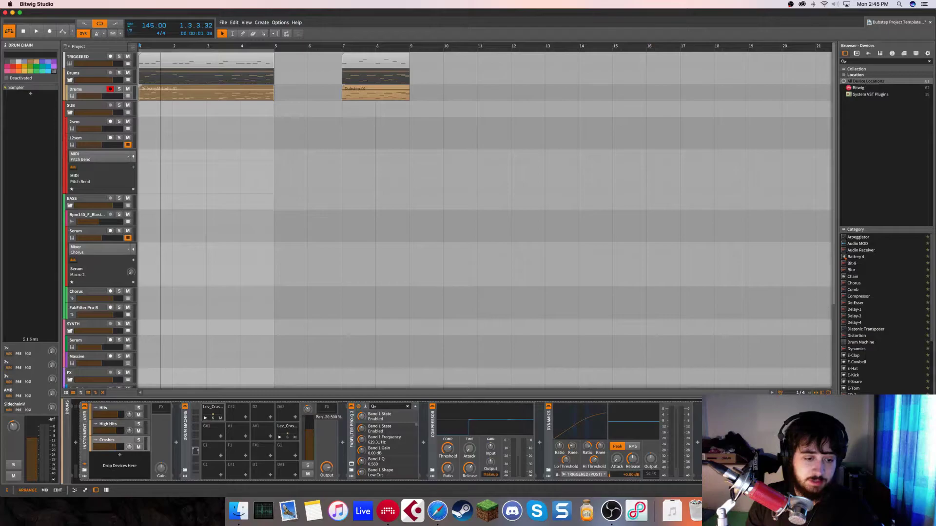
pyautogui.press('space')
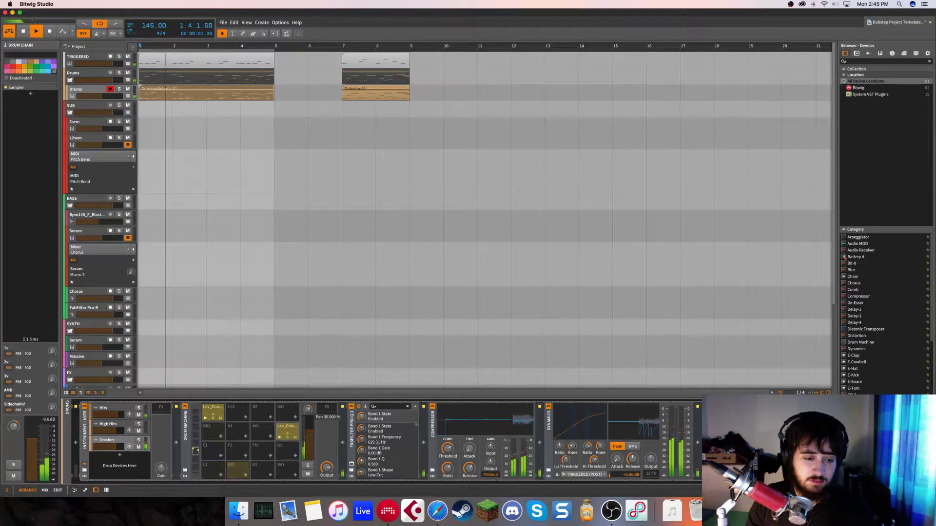
pyautogui.click(120, 426)
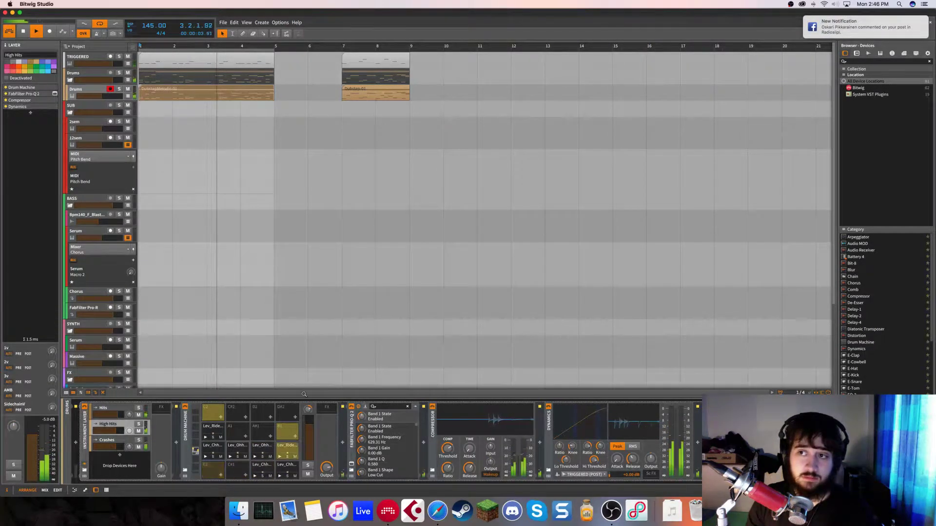
pyautogui.moveTo(306, 409)
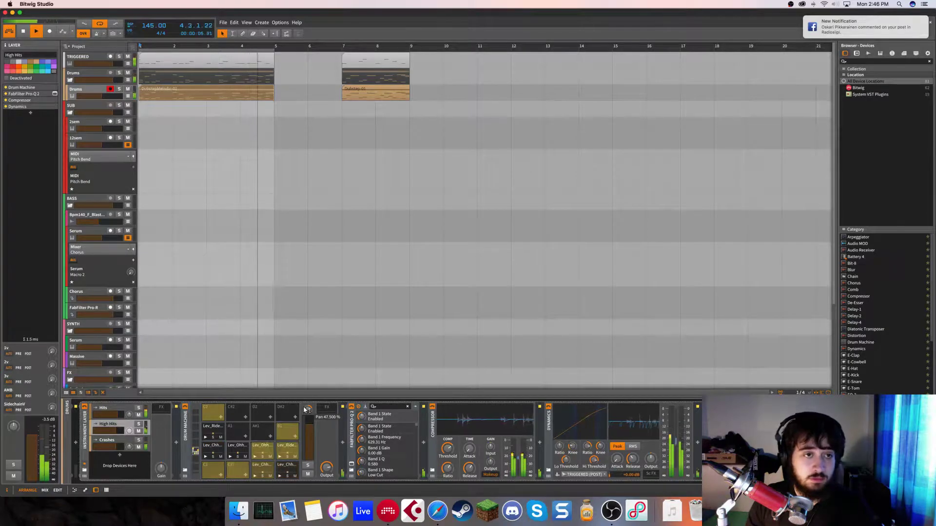
pyautogui.press('space')
# - Show the Hits layer's devices and listen to that layer soloed, then together with the other layers
pyautogui.click(113, 410)
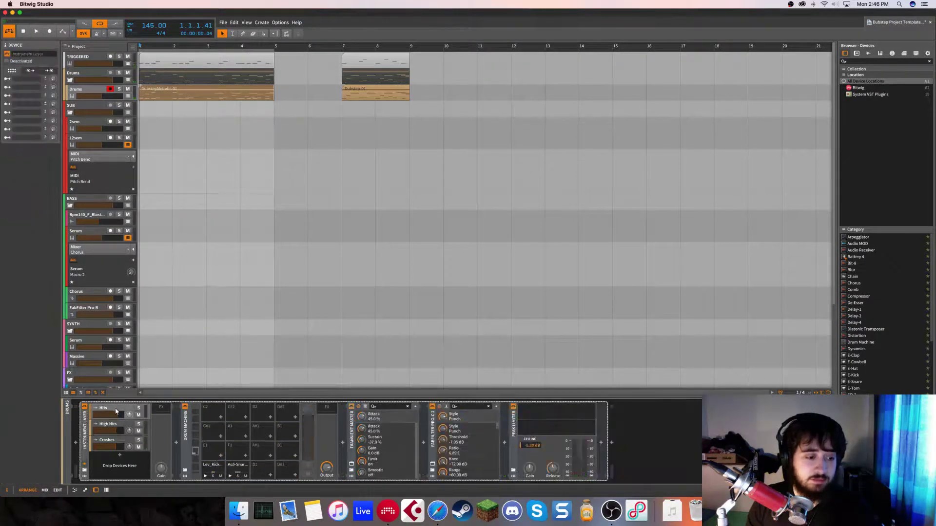
pyautogui.press('space')
pyautogui.click(138, 409)
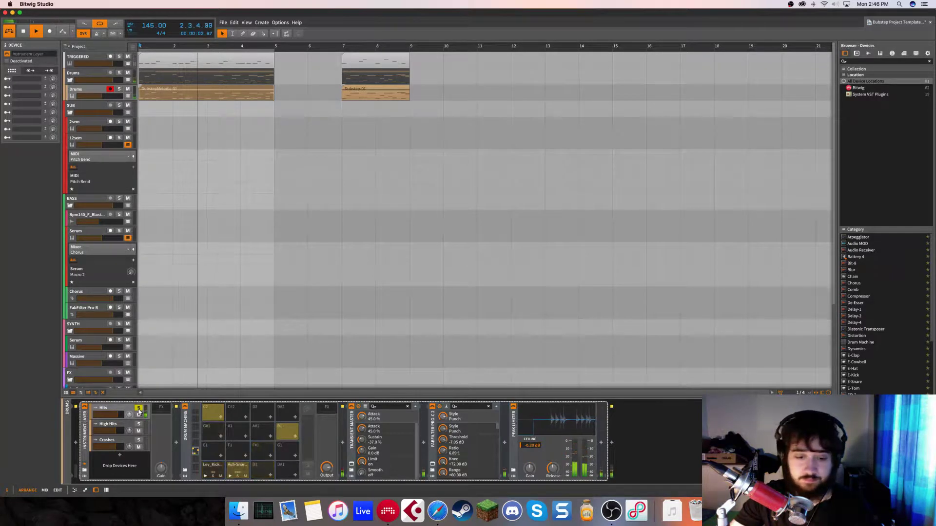
pyautogui.click(138, 409)
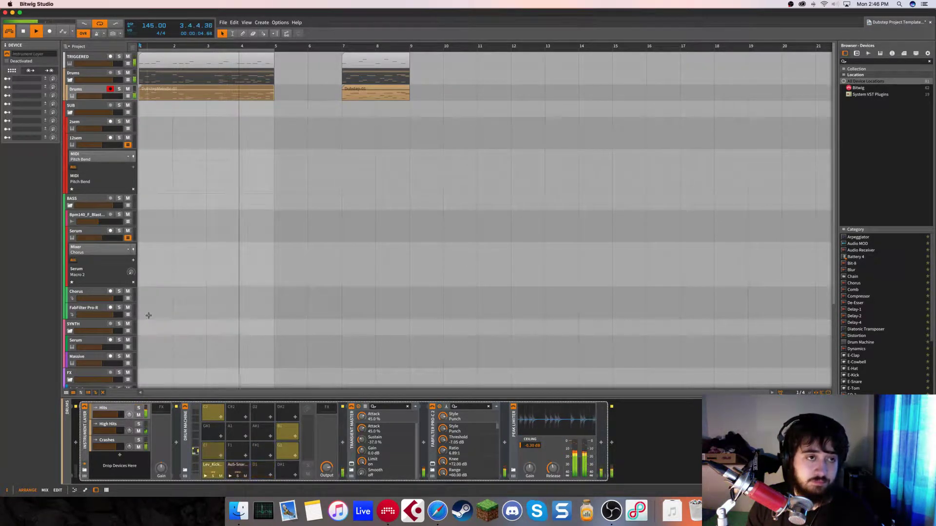
pyautogui.press('space')
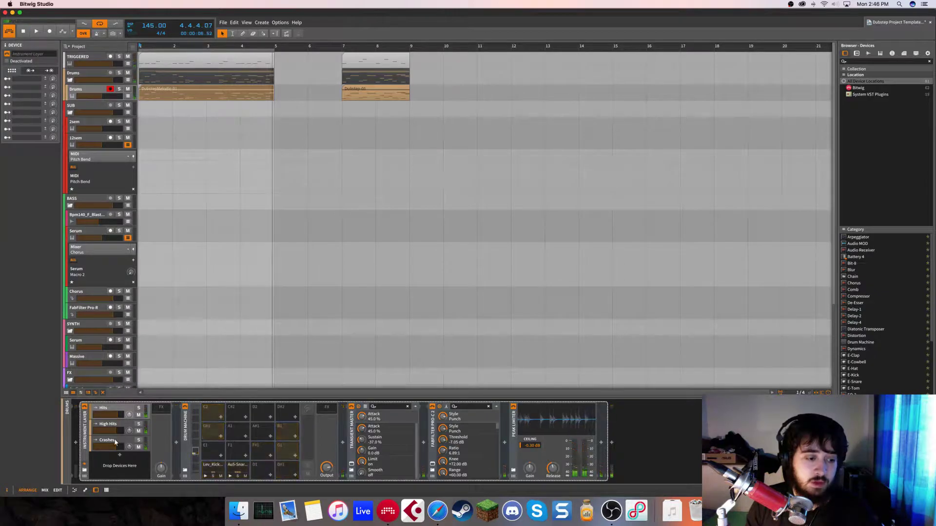
# - Show the Crashes layer's devices and play the loop while checking its compressor and dynamics
pyautogui.click(113, 440)
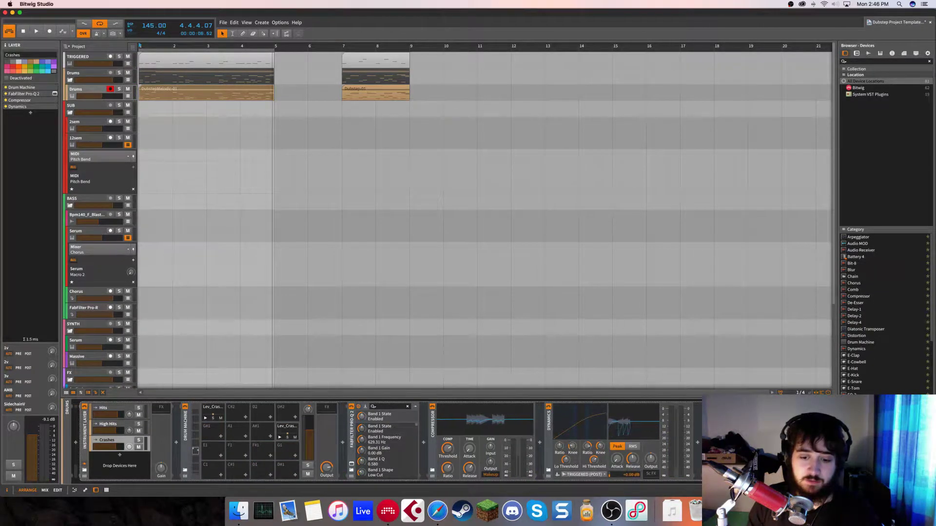
pyautogui.press('space')
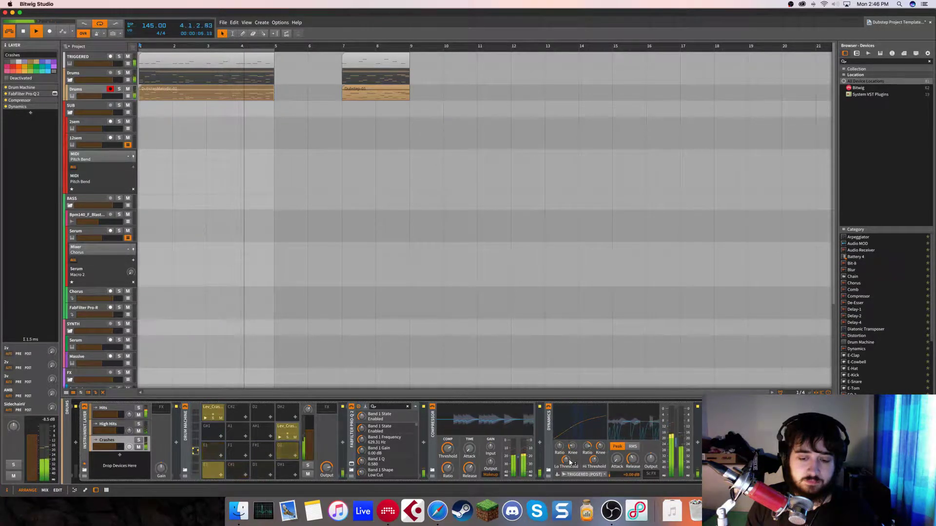
pyautogui.press('space')
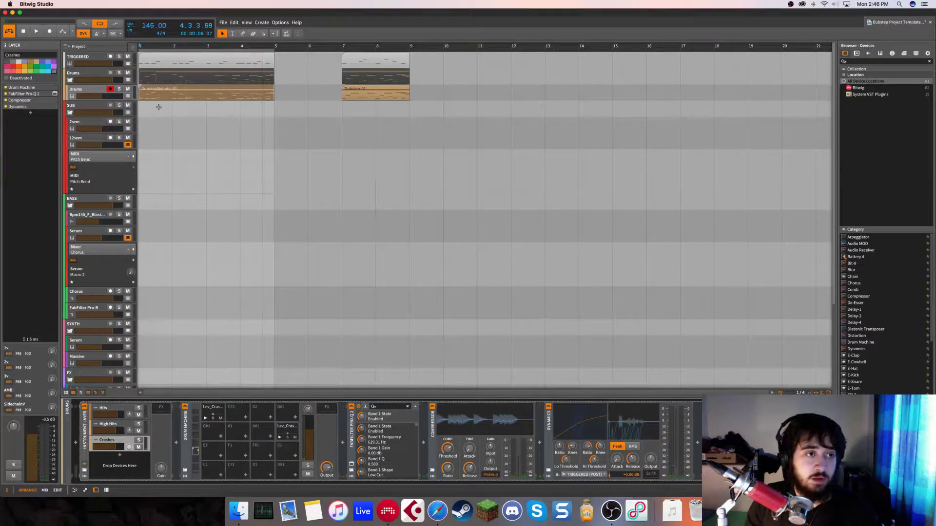
# - Set the playhead to bar 7 and listen to the second drum clip
pyautogui.click(143, 108)
pyautogui.click(140, 109)
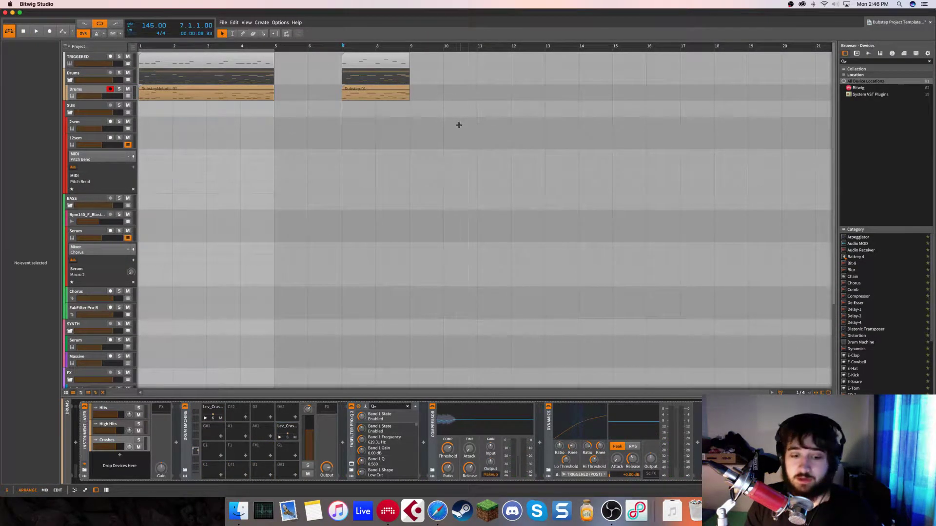
pyautogui.press('space')
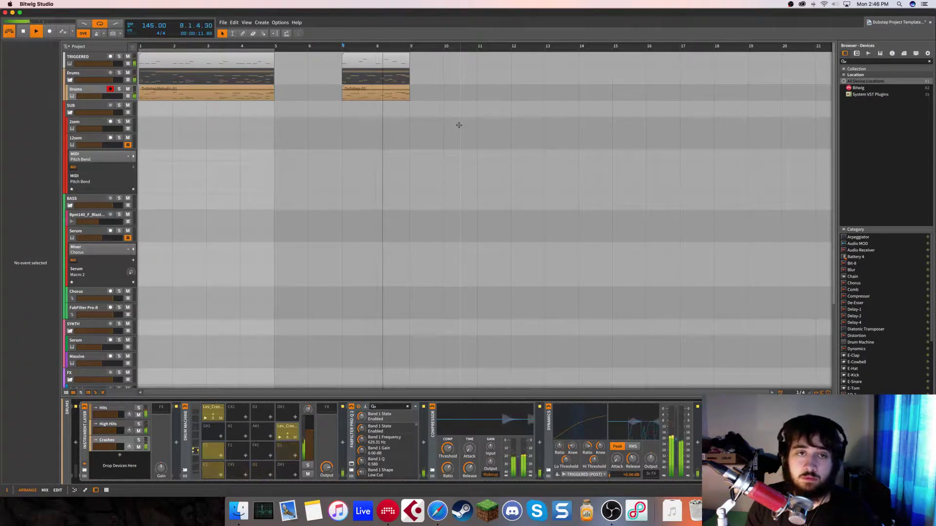
pyautogui.press('space')
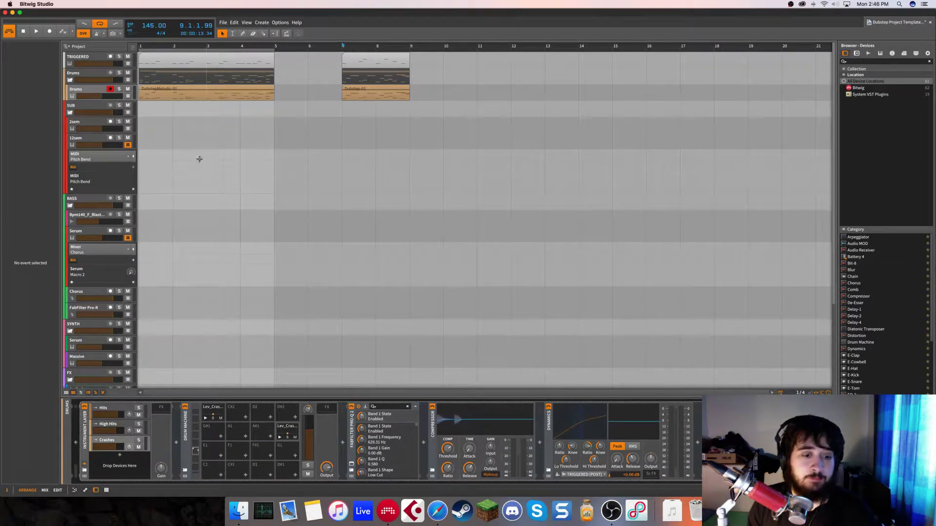
# - Show the Hits layer's device chain and select the Drums track
pyautogui.click(102, 427)
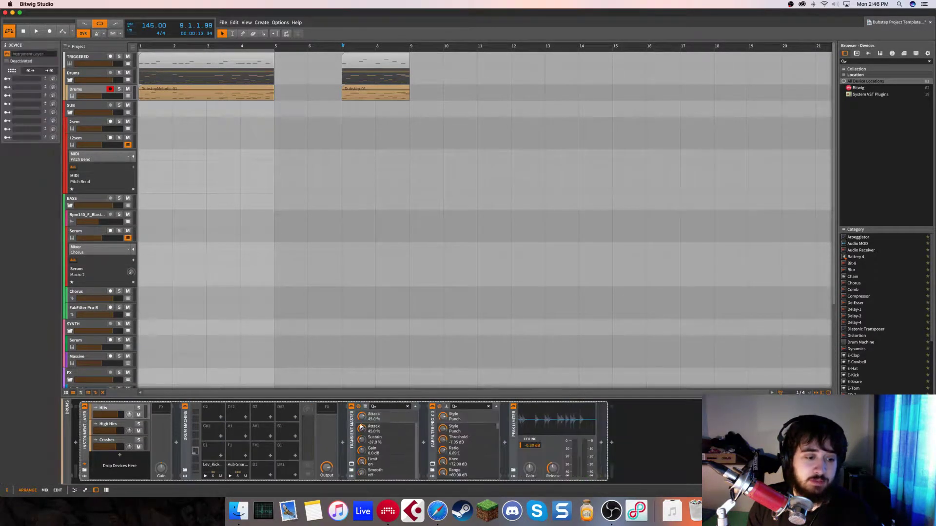
pyautogui.click(95, 94)
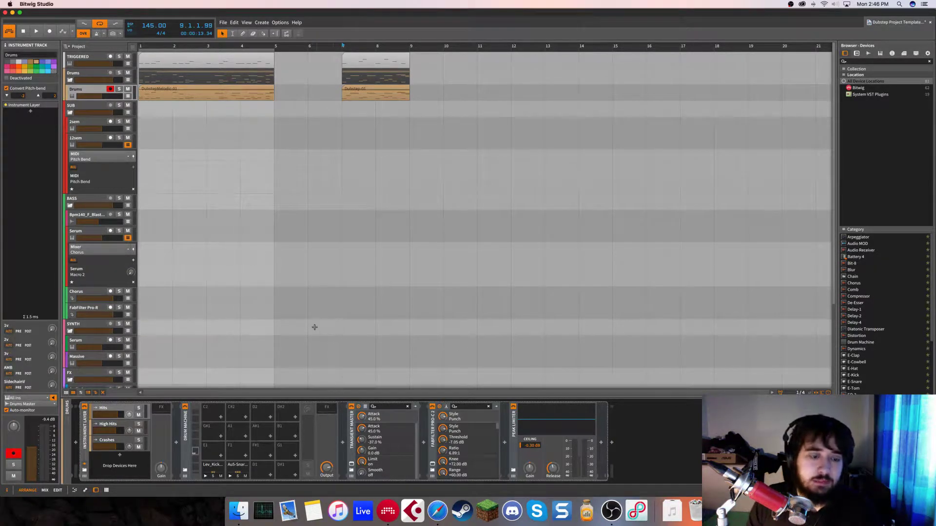
# - Look over the project's track list from the TRIGGERED track down to the Master
pyautogui.scroll(-5, 274, 313)
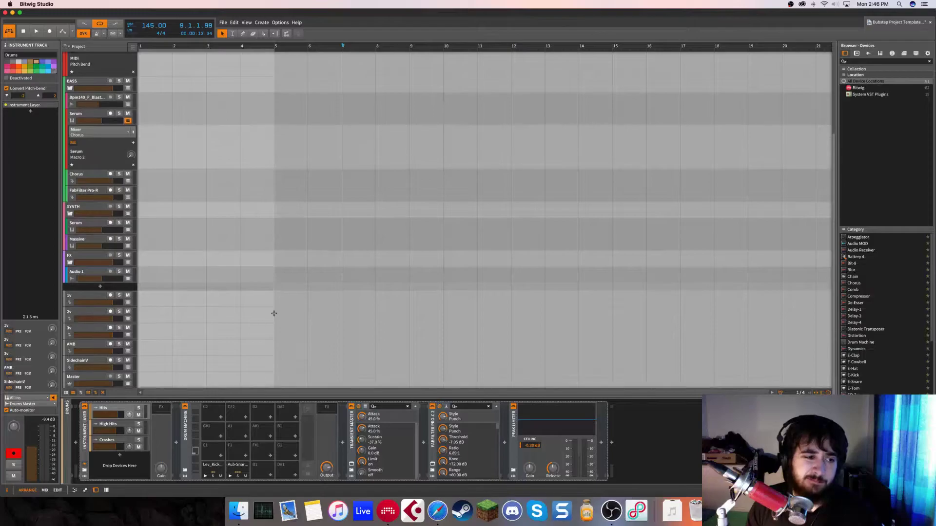
pyautogui.scroll(5, 274, 313)
pyautogui.scroll(-5, 274, 312)
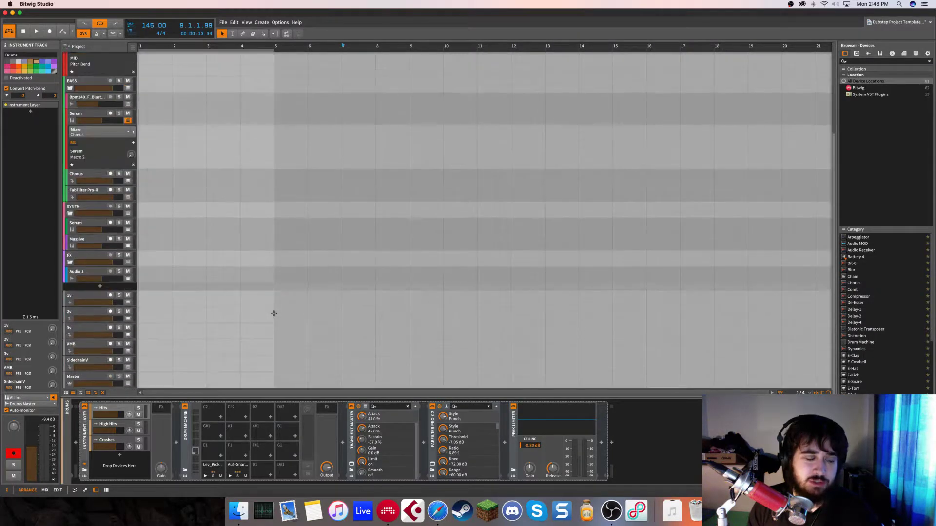
pyautogui.scroll(5, 274, 313)
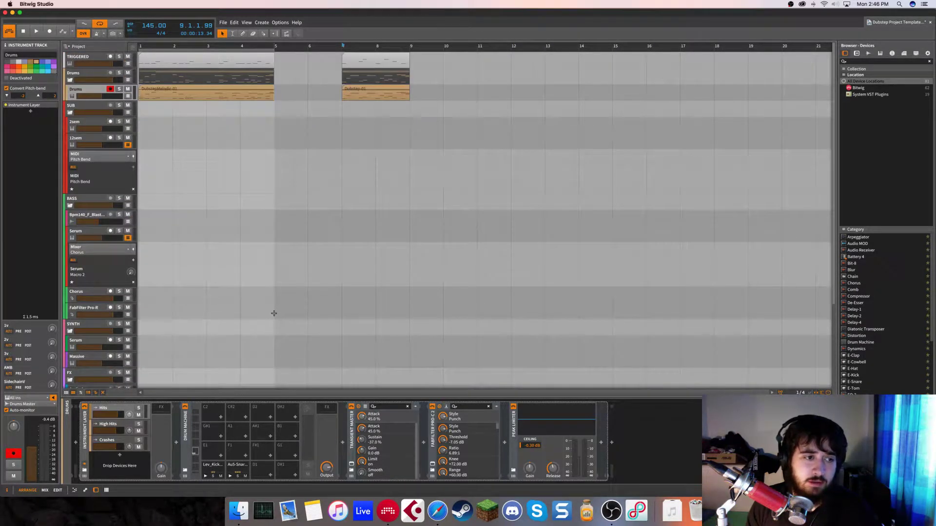
pyautogui.scroll(-1, 274, 313)
pyautogui.scroll(1, 273, 313)
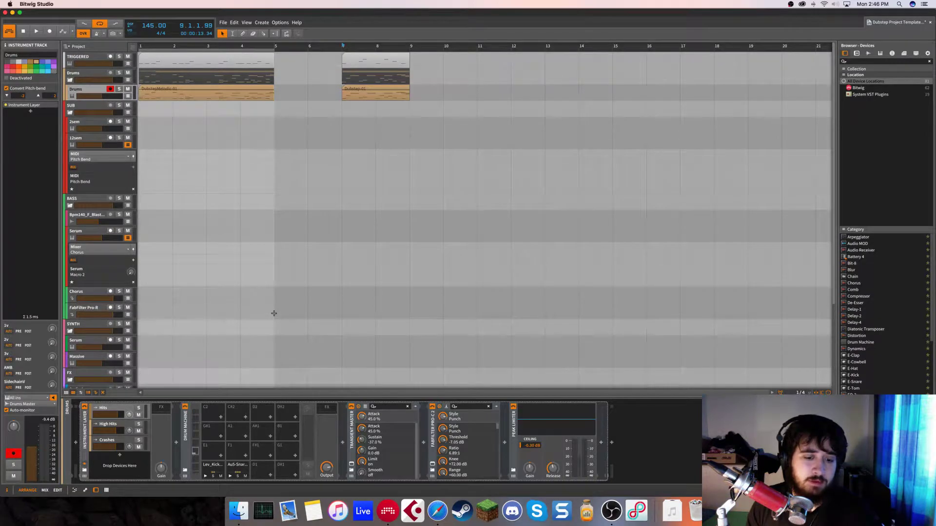
pyautogui.click(273, 295)
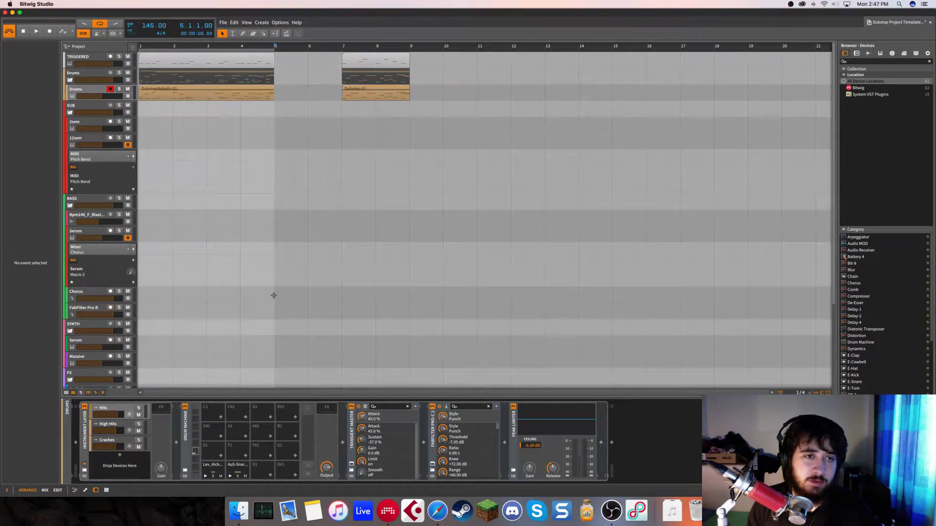
# - Switch to Ableton Live, look at the arrangement view of its empty project, and close its window
pyautogui.click(359, 507)
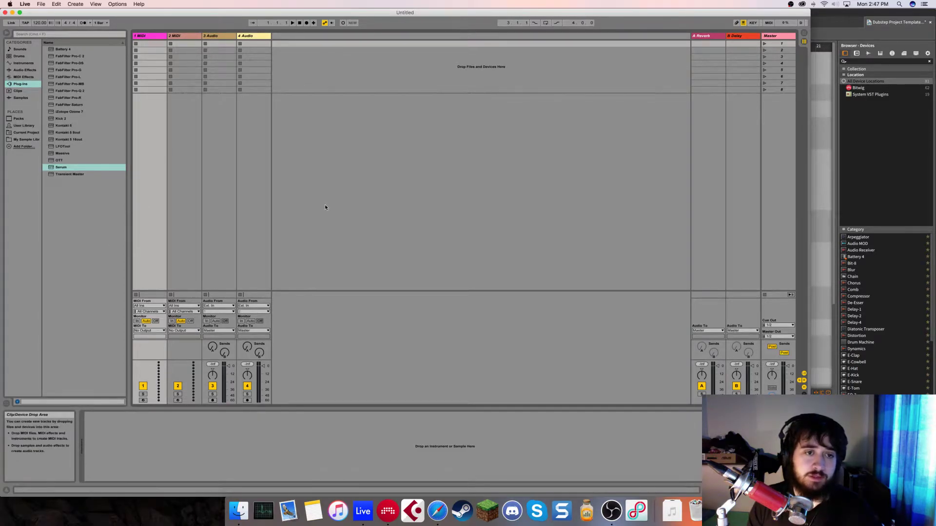
pyautogui.press('Tab')
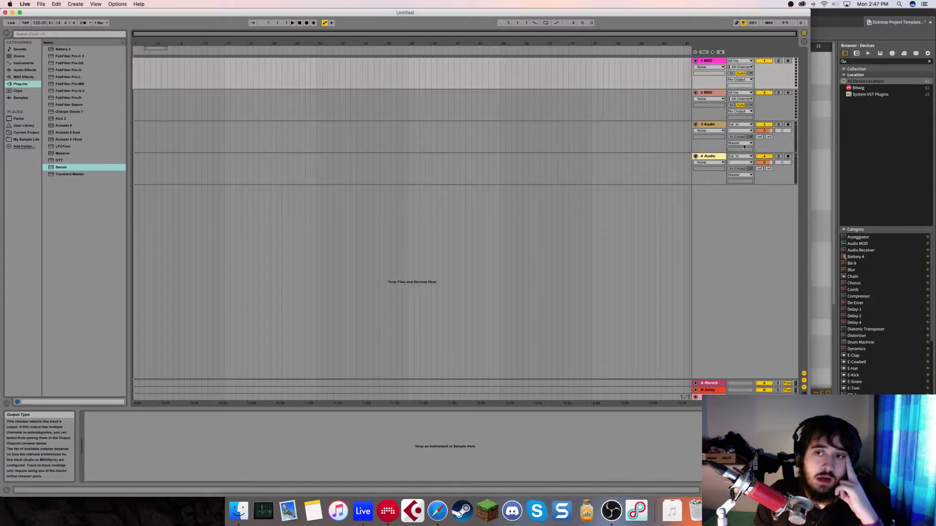
pyautogui.moveTo(717, 16); pyautogui.dragTo(810, 179)
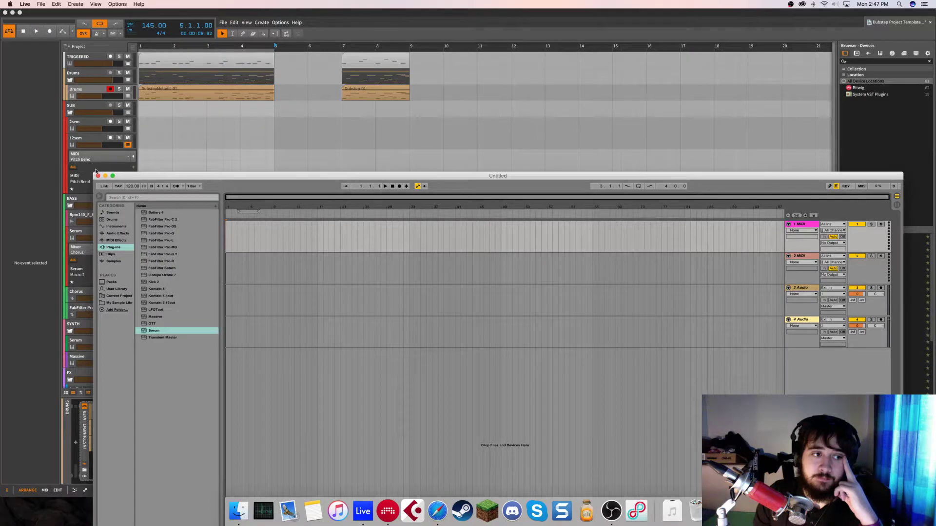
pyautogui.click(97, 177)
# - Add a new instrument track directly below the SYNTH group's tracks
pyautogui.scroll(-5, 188, 149)
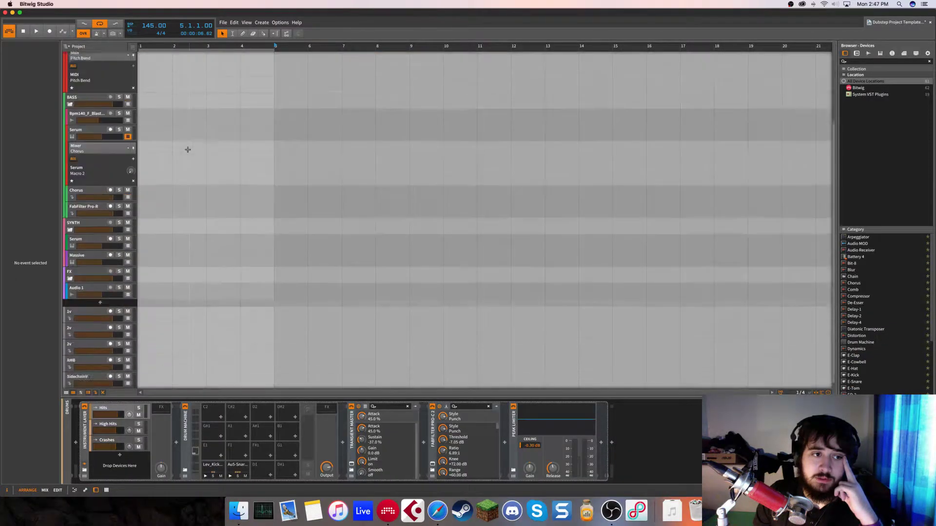
pyautogui.scroll(5, 188, 149)
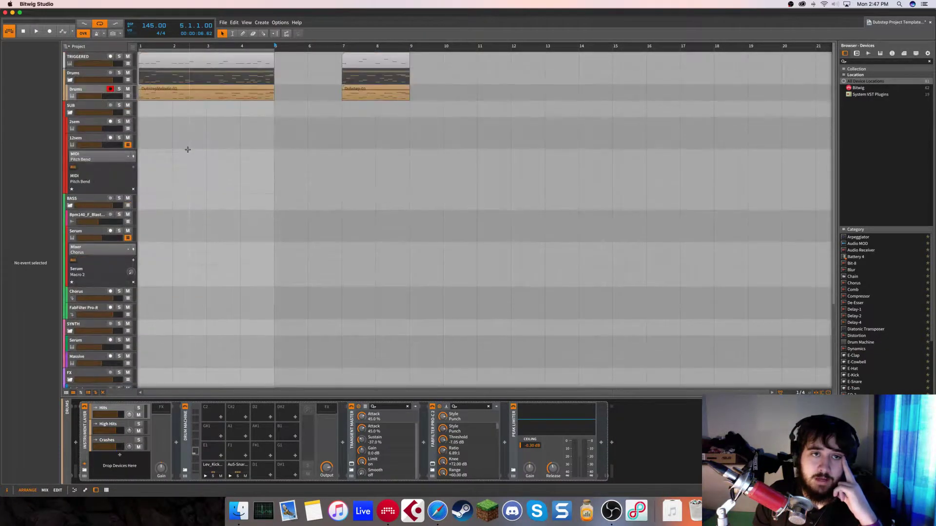
pyautogui.scroll(-1, 188, 149)
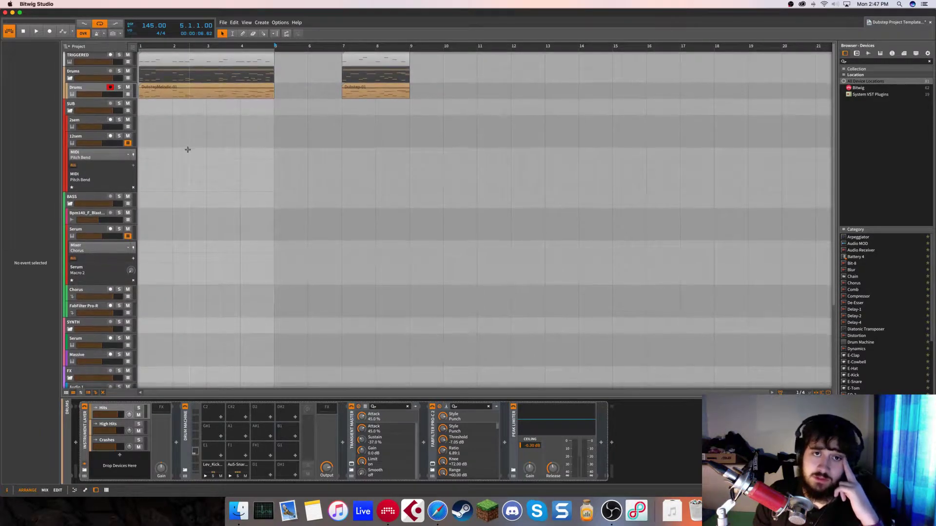
pyautogui.scroll(-5, 187, 150)
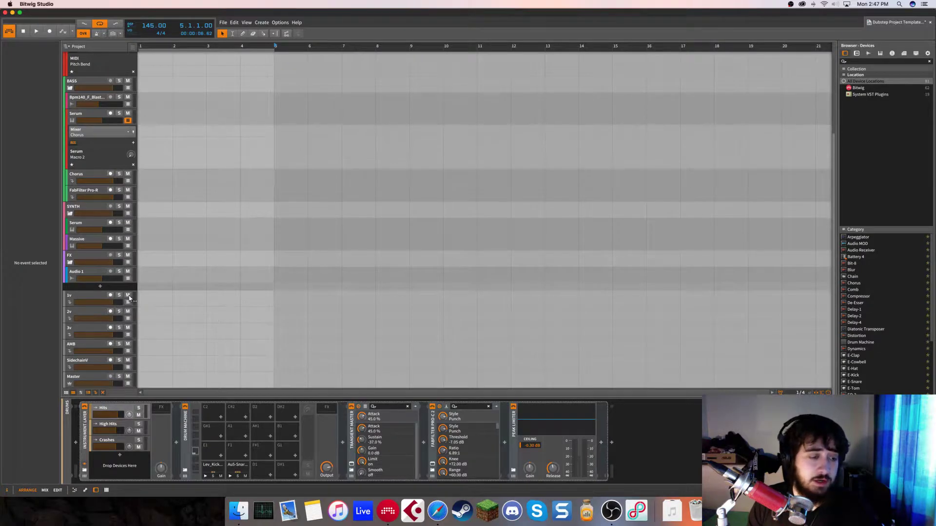
pyautogui.scroll(1, 151, 282)
pyautogui.click(76, 231)
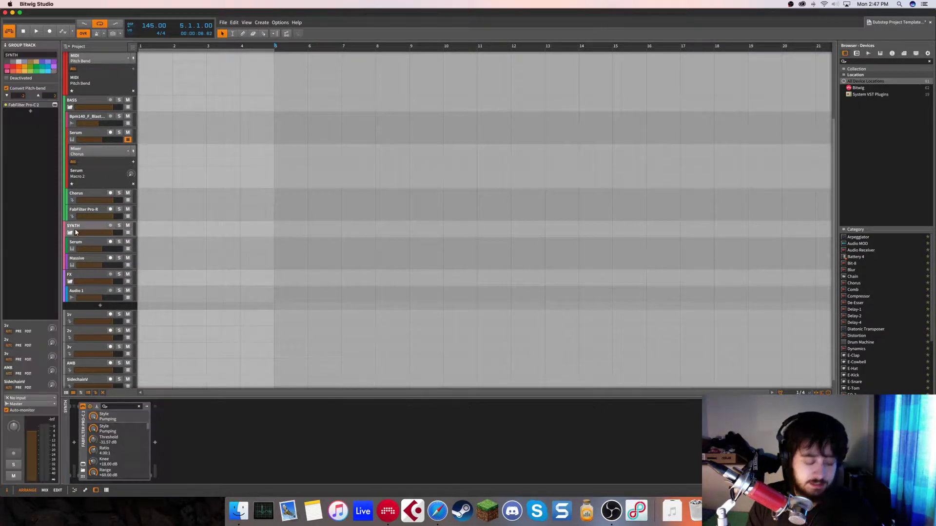
pyautogui.press('super+t')
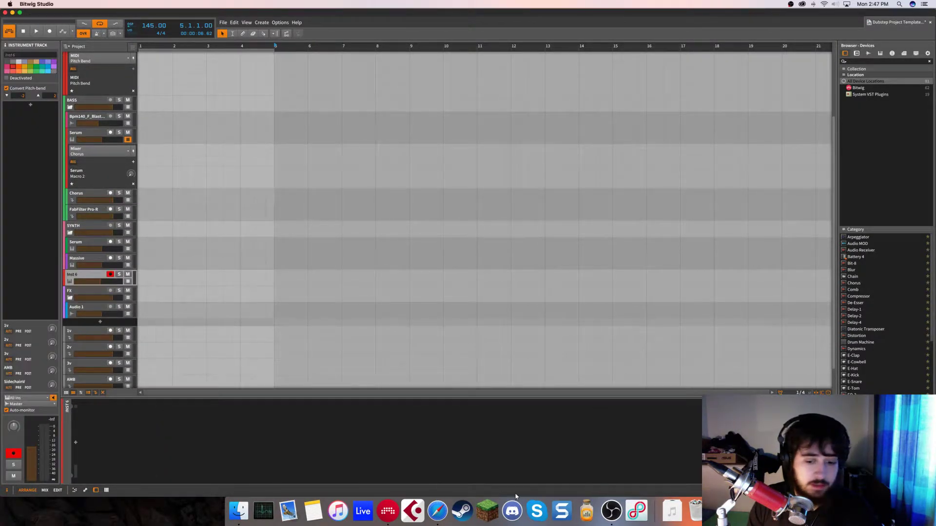
# - Check the recording in OBS and return to Bitwig Studio
pyautogui.click(611, 509)
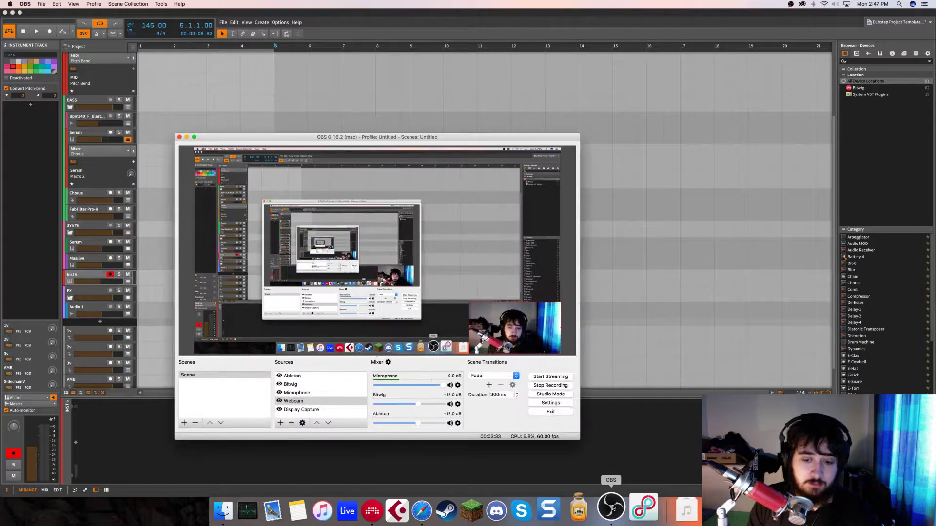
pyautogui.click(609, 469)
# - Move the new instrument track into the SYNTH group, below the Massive track
pyautogui.click(90, 273)
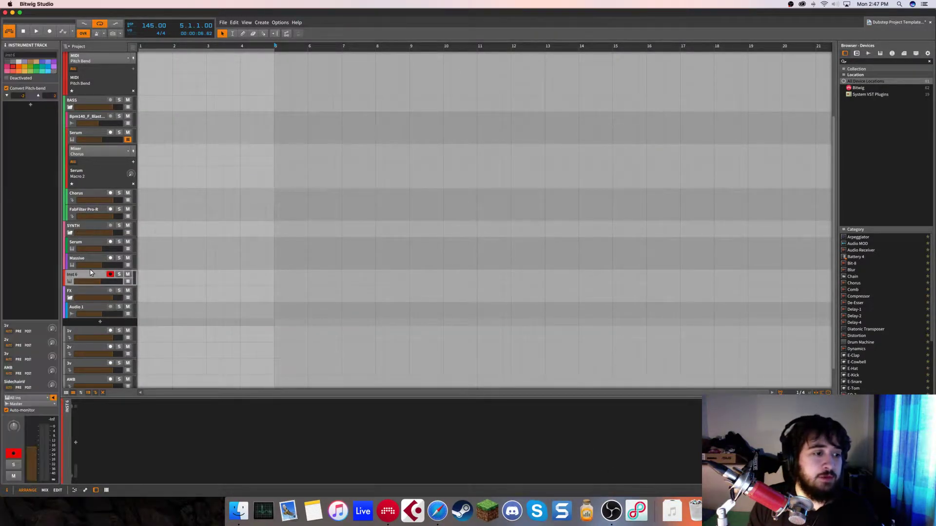
pyautogui.moveTo(76, 274); pyautogui.dragTo(75, 231)
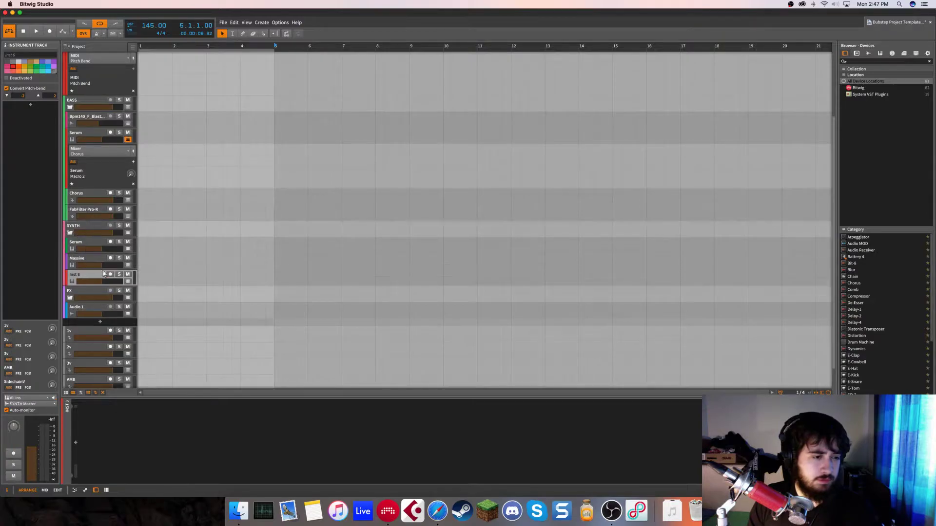
# - Deactivate the TRIGGERED and Drums tracks and set the playhead to the start of bar 1
pyautogui.scroll(5, 148, 111)
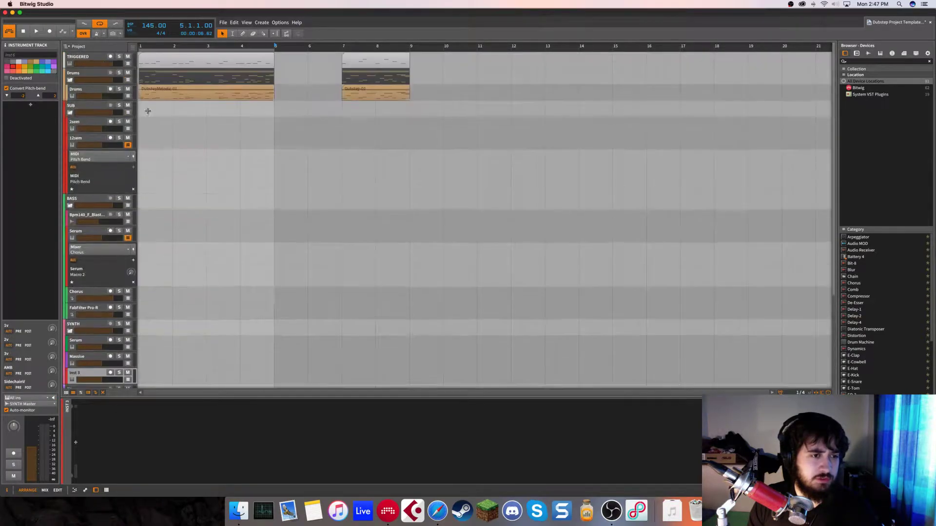
pyautogui.click(103, 90)
pyautogui.click(88, 58)
pyautogui.click(210, 145)
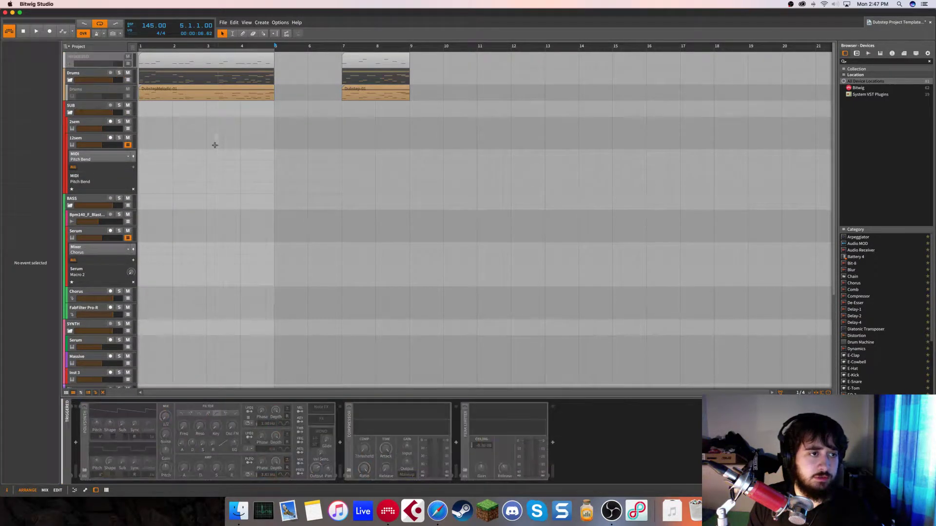
pyautogui.press('space')
pyautogui.scroll(-7, 164, 107)
pyautogui.click(141, 46)
pyautogui.press('space')
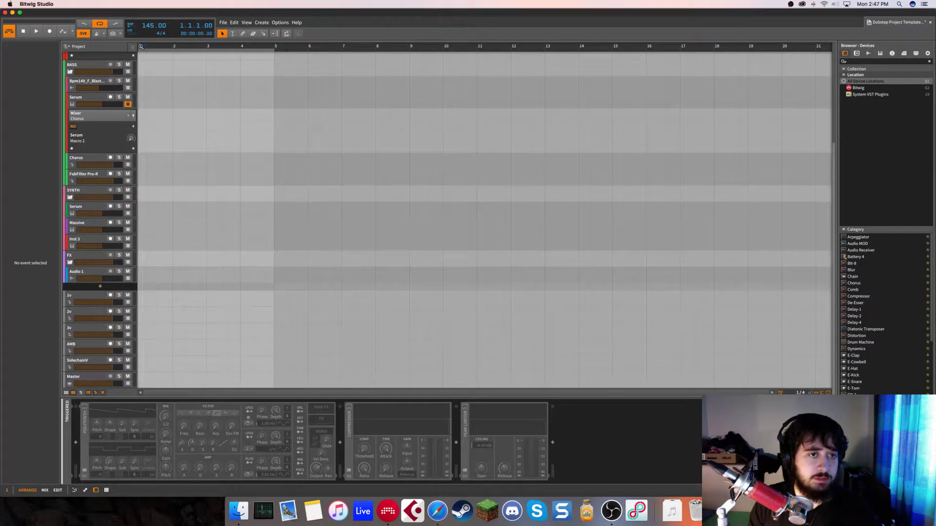
# - Insert Serum on the new instrument track in the SYNTH group and move its window clear of the track list
pyautogui.click(91, 240)
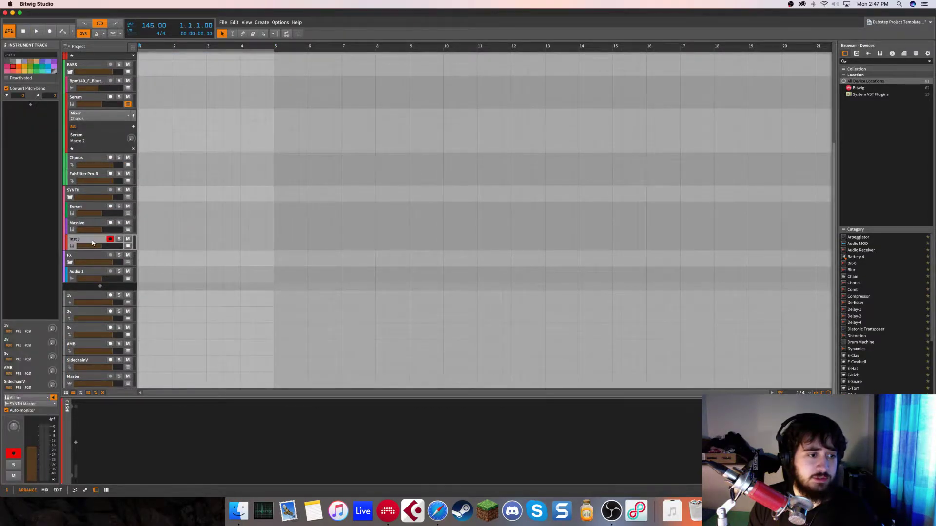
pyautogui.doubleClick(51, 156)
pyautogui.write('serum')
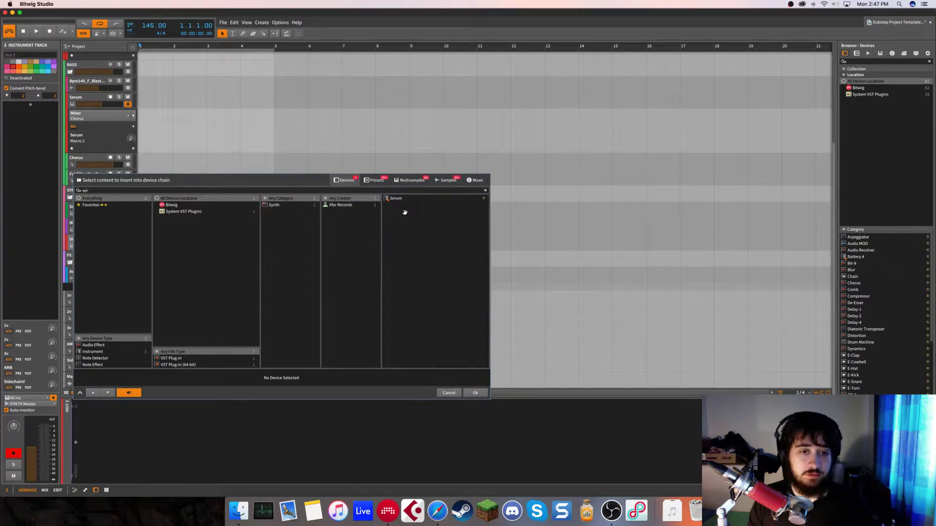
pyautogui.doubleClick(402, 198)
pyautogui.press('space')
pyautogui.moveTo(86, 220); pyautogui.dragTo(465, 175)
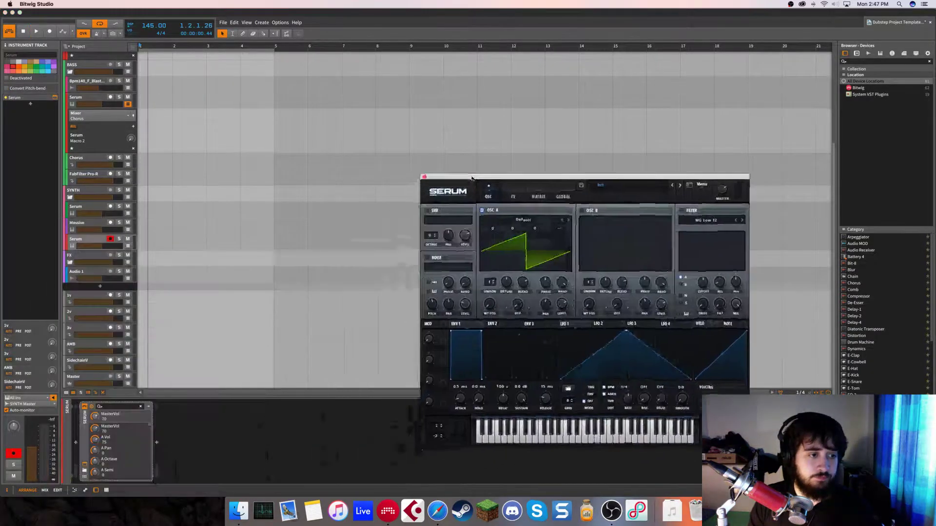
# - Create a four-bar clip at bar 1 on the new Serum track and open it in the note editor
pyautogui.doubleClick(148, 242)
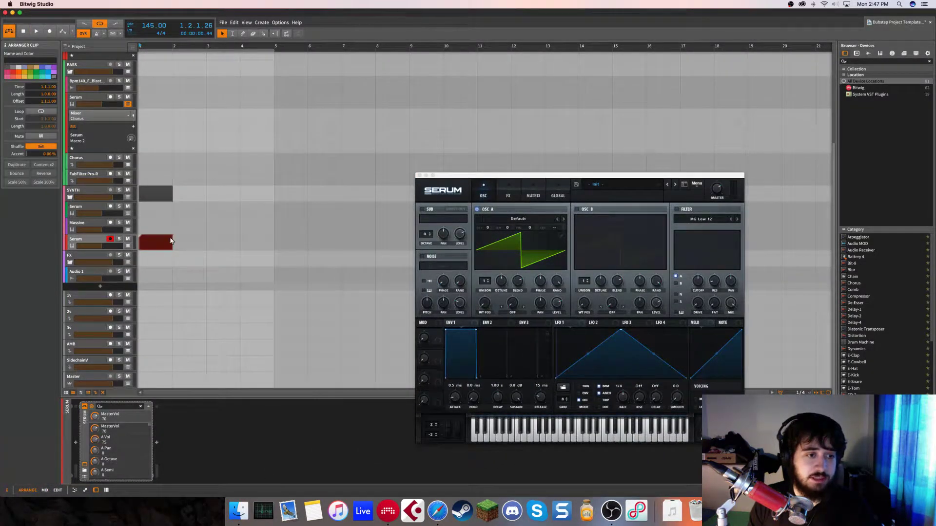
pyautogui.moveTo(170, 237); pyautogui.dragTo(273, 242)
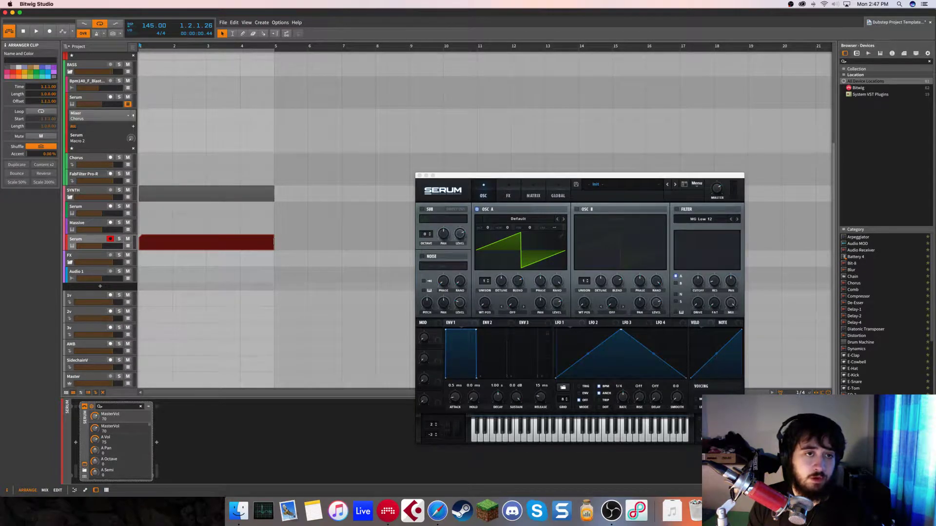
pyautogui.doubleClick(246, 243)
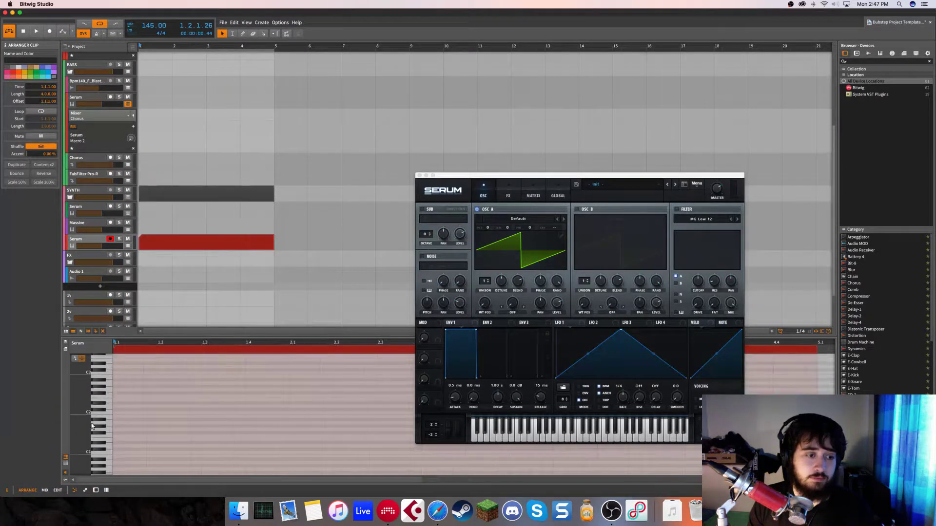
pyautogui.moveTo(108, 427); pyautogui.dragTo(184, 411)
# - Set the unison of Serum's oscillator A to 16 voices
pyautogui.moveTo(487, 283); pyautogui.dragTo(502, 279)
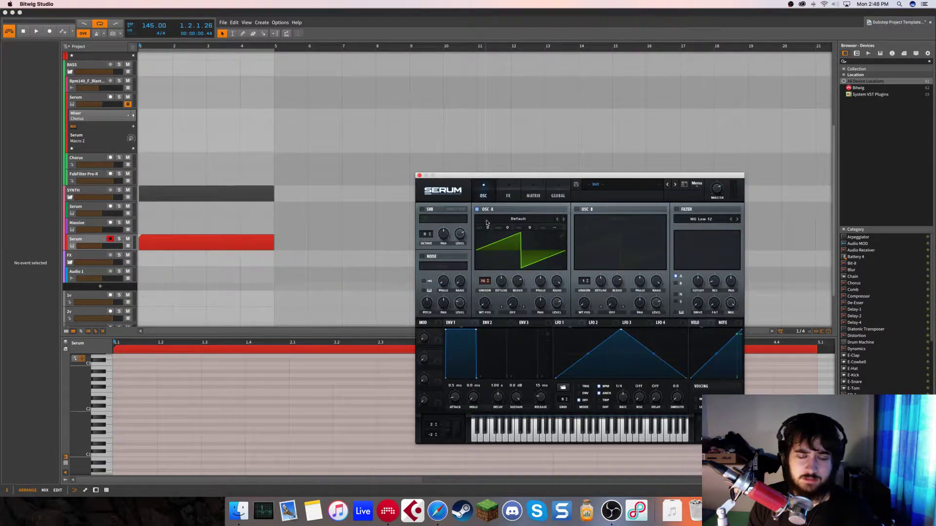
# - Enable Serum's Hyper/Dimension effect, adjust the Hyper mix and return to the oscillator view
pyautogui.click(505, 195)
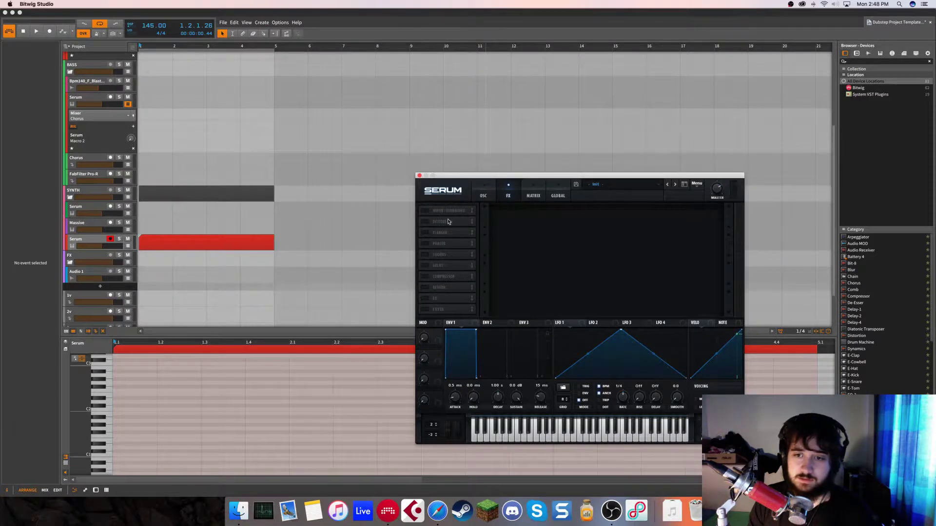
pyautogui.click(424, 211)
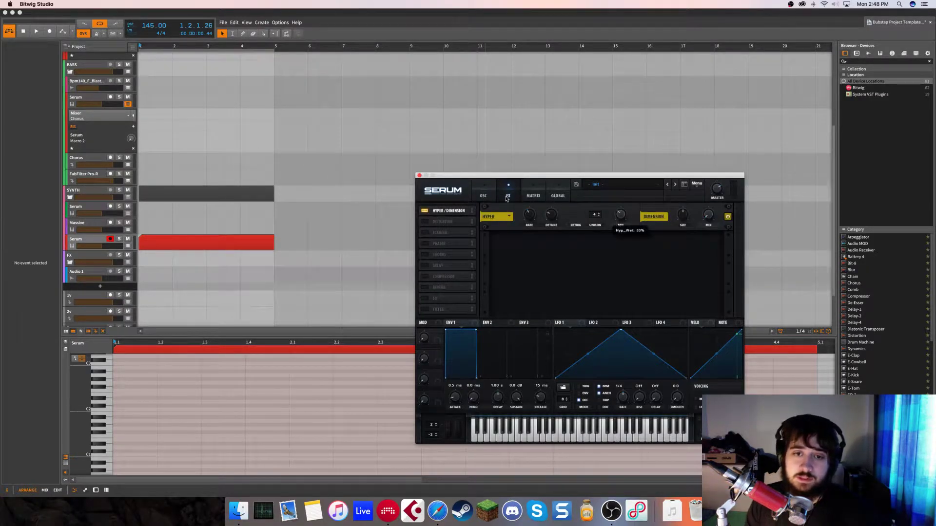
pyautogui.click(486, 196)
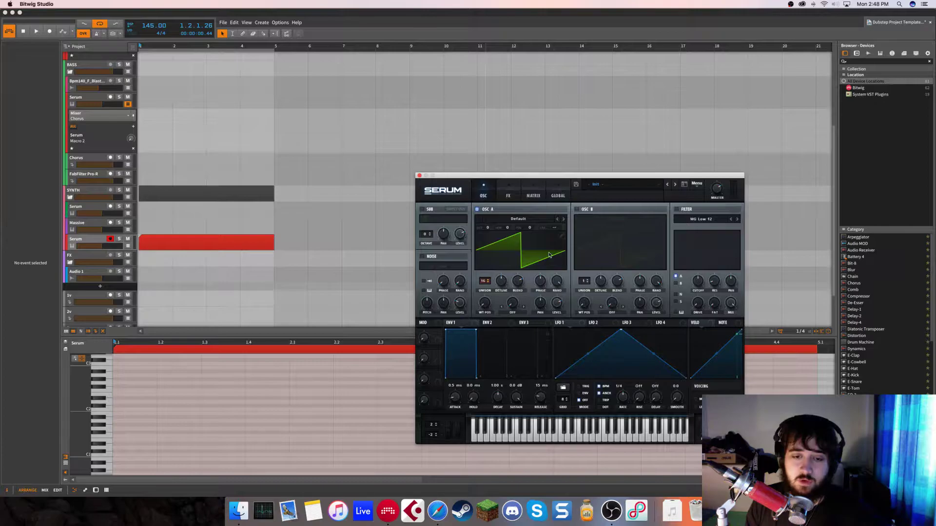
# - Enable Serum's oscillator B, set its unison to 16 voices and fine-tune the oscillators
pyautogui.click(576, 209)
pyautogui.moveTo(584, 282)
pyautogui.mouseDown()
pyautogui.moveTo(583, 263)
pyautogui.moveTo(600, 288)
pyautogui.mouseUp()
pyautogui.moveTo(517, 281); pyautogui.dragTo(518, 270)
pyautogui.moveTo(657, 282); pyautogui.dragTo(628, 191)
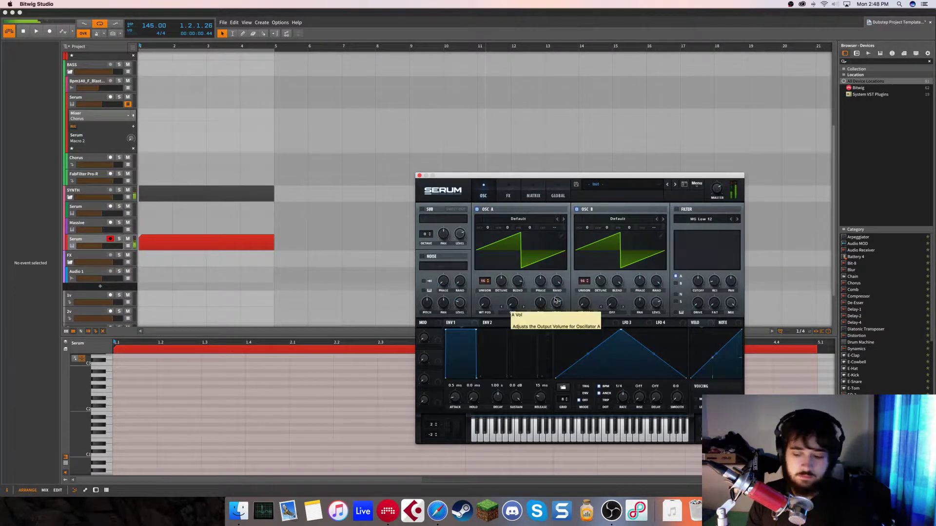
# - Switch to OBS to check the recording setup, and return to Serum in Bitwig Studio
pyautogui.click(614, 509)
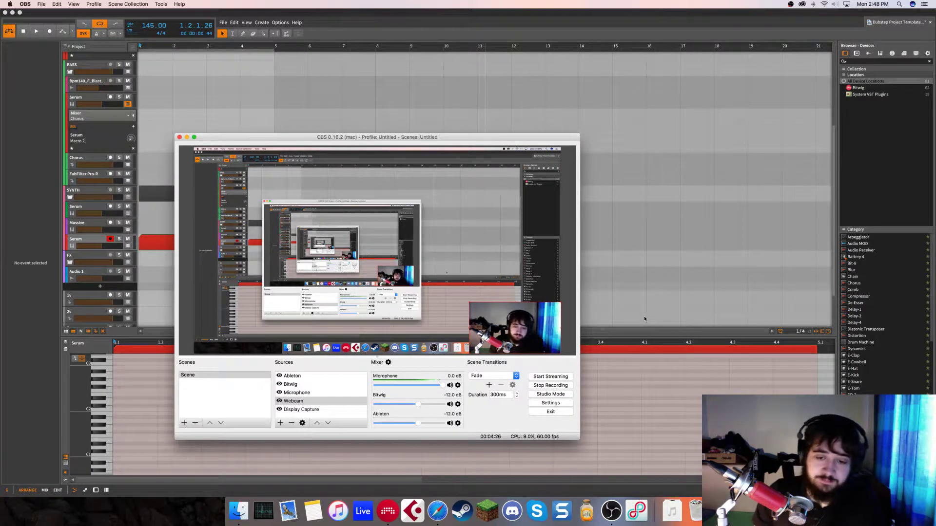
pyautogui.click(631, 290)
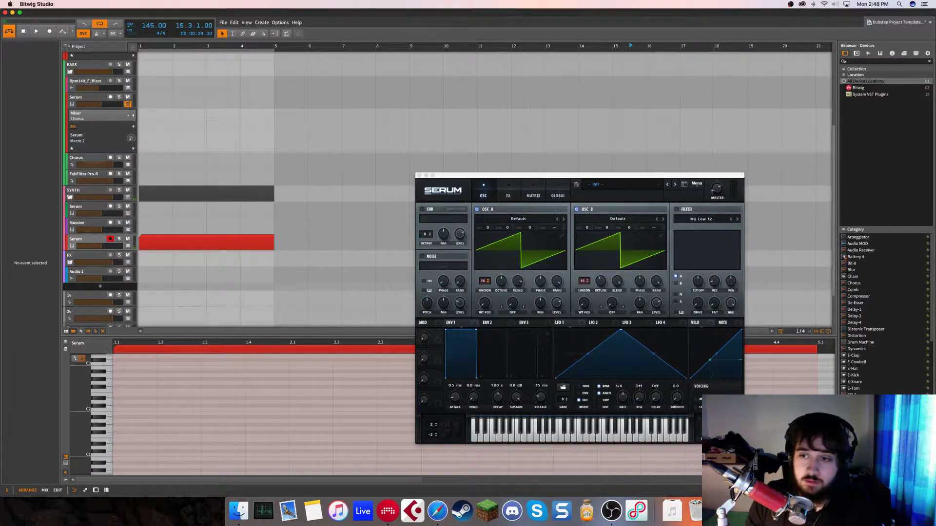
pyautogui.click(714, 198)
pyautogui.moveTo(714, 198); pyautogui.dragTo(712, 199)
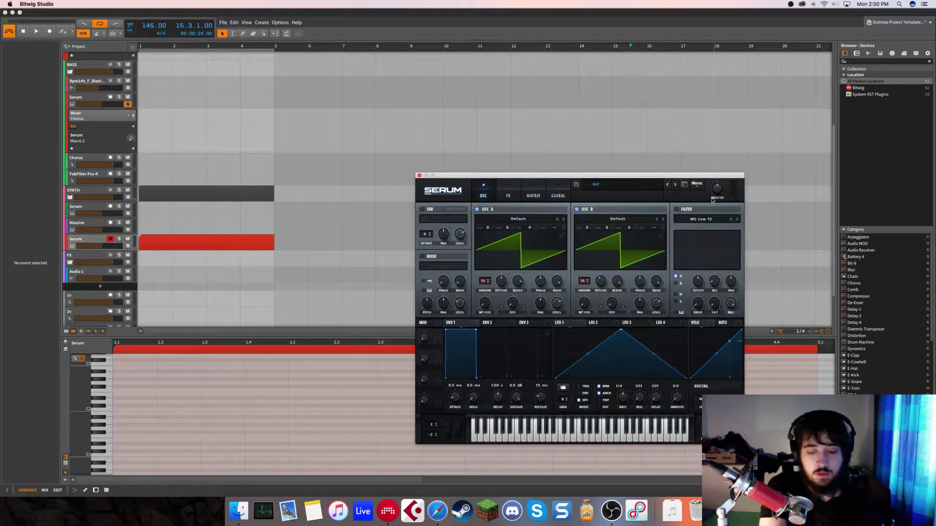
# - Close the Serum window and delete the four-bar clip on the new Serum track
pyautogui.click(507, 195)
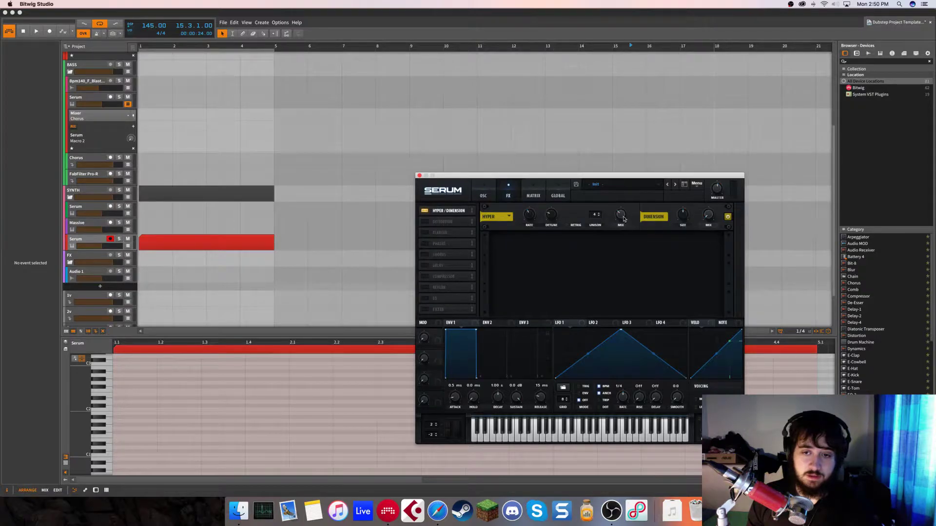
pyautogui.click(419, 176)
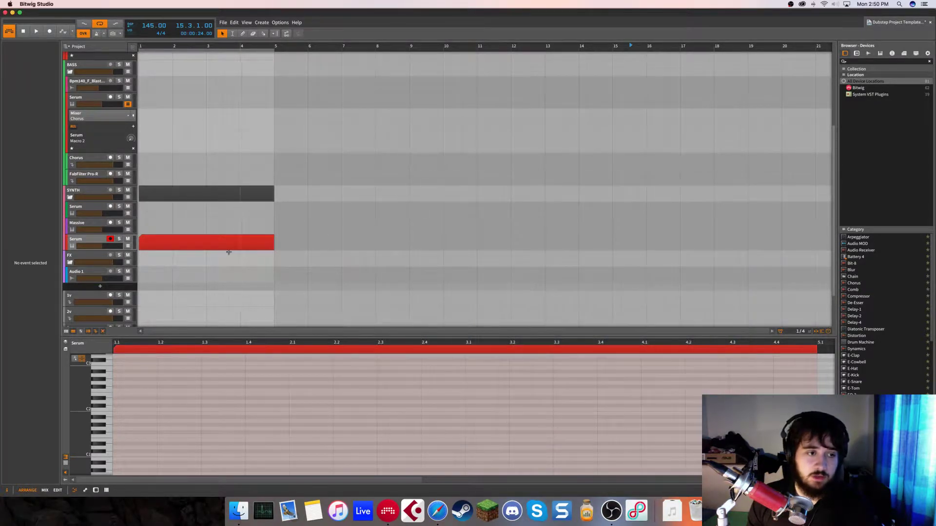
pyautogui.click(211, 243)
pyautogui.press('Delete')
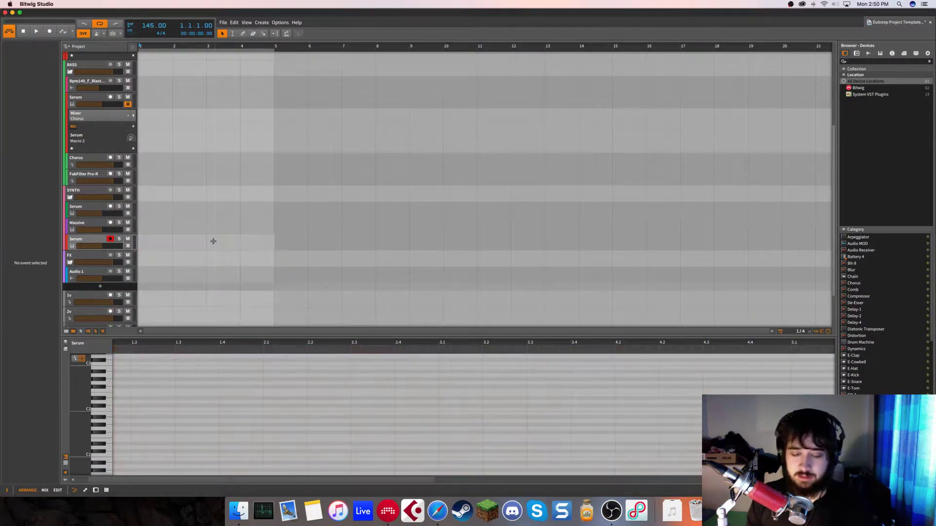
# - Create a one-bar clip at bar 1 on the new Serum track and show it in the note editor
pyautogui.scroll(-1, 159, 245)
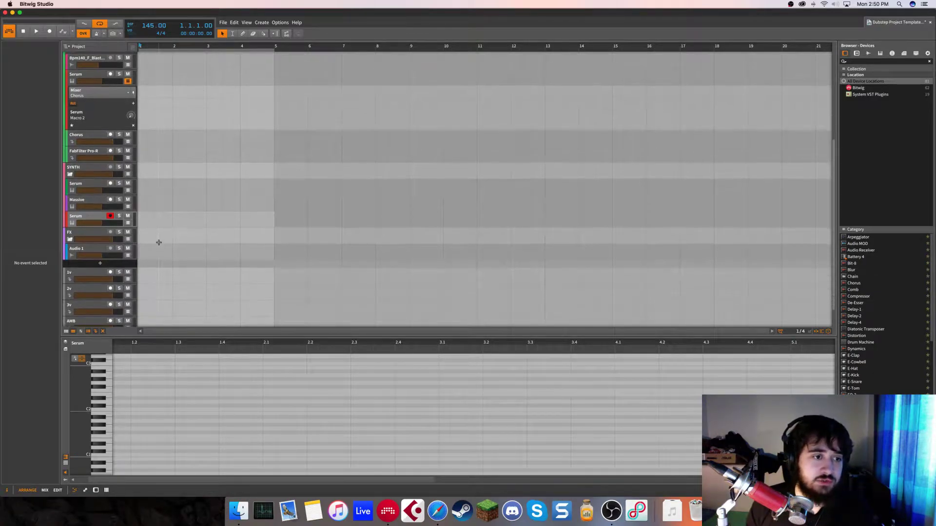
pyautogui.doubleClick(143, 219)
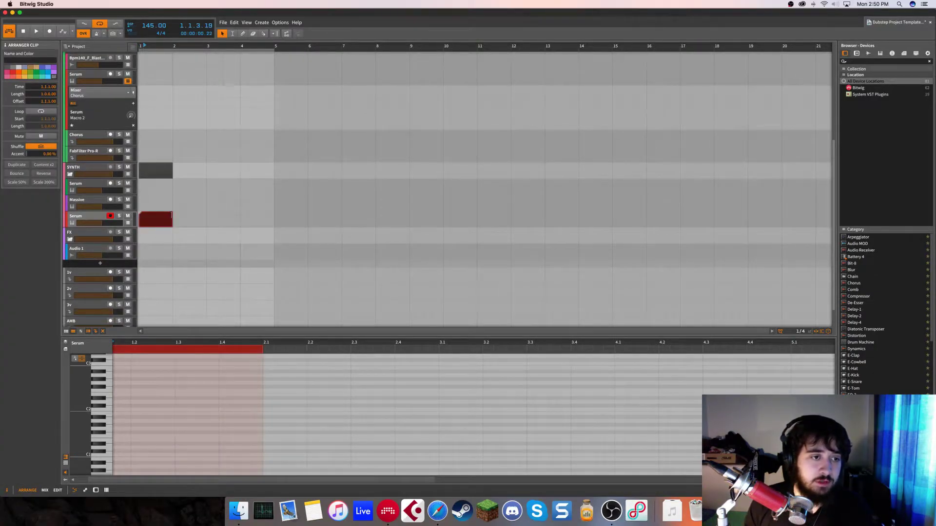
pyautogui.click(160, 220)
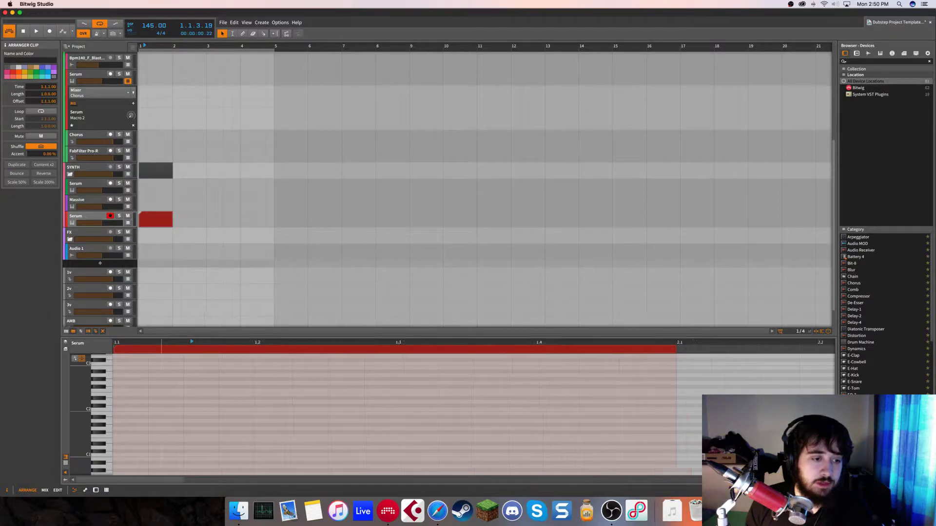
# - Group the new Serum track and name the group Chords
pyautogui.click(99, 220)
pyautogui.press('super+g')
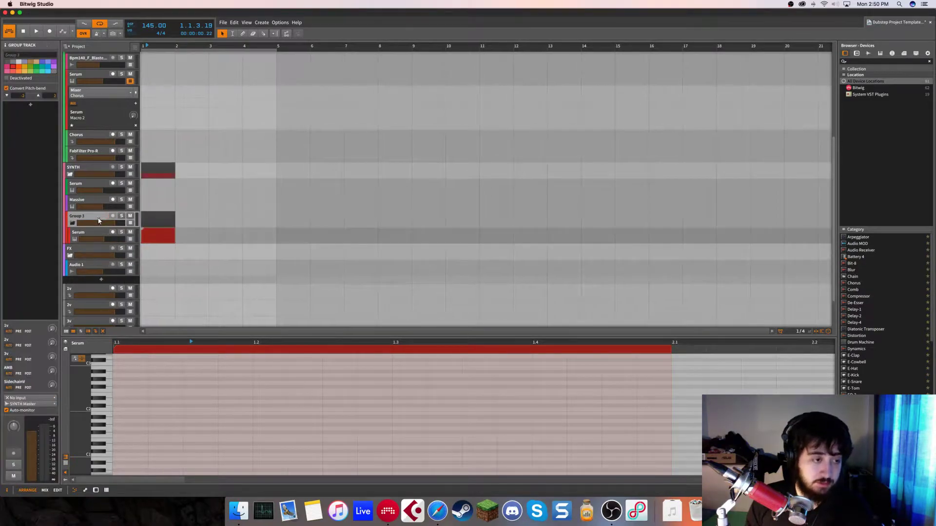
pyautogui.press('super+r')
pyautogui.write('Chords')
pyautogui.press('Return')
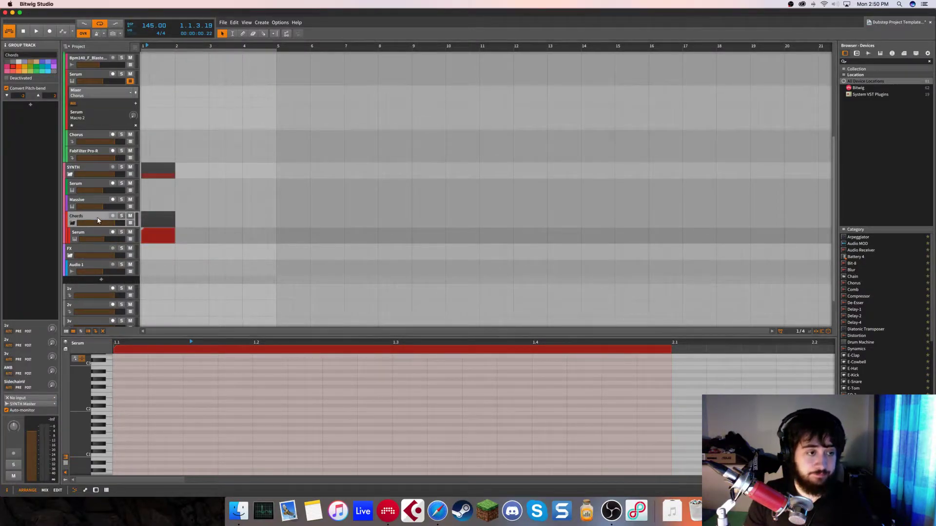
# - Add an A note at the start of the one-bar clip and lengthen it to two beats
pyautogui.click(157, 232)
pyautogui.scroll(-2, 183, 383)
pyautogui.scroll(-1, 183, 383)
pyautogui.click(109, 404)
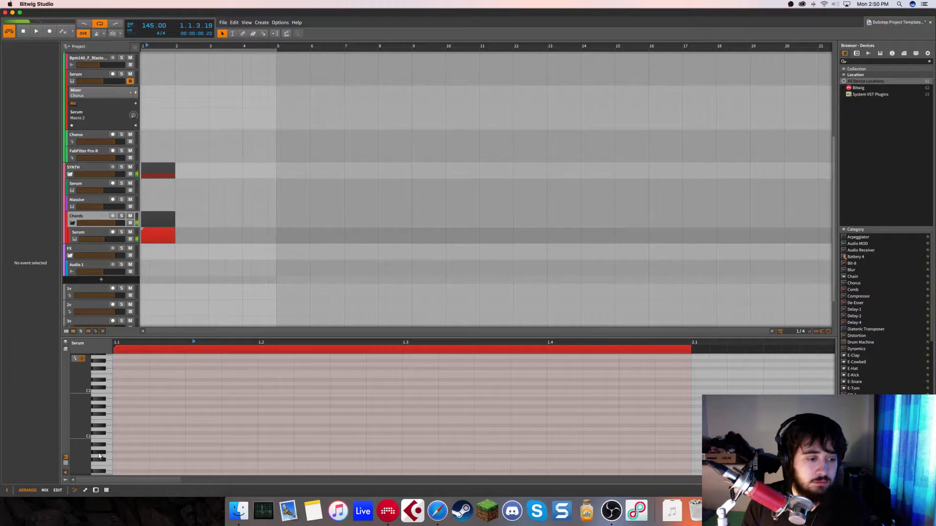
pyautogui.scroll(1, 107, 403)
pyautogui.scroll(4, 107, 402)
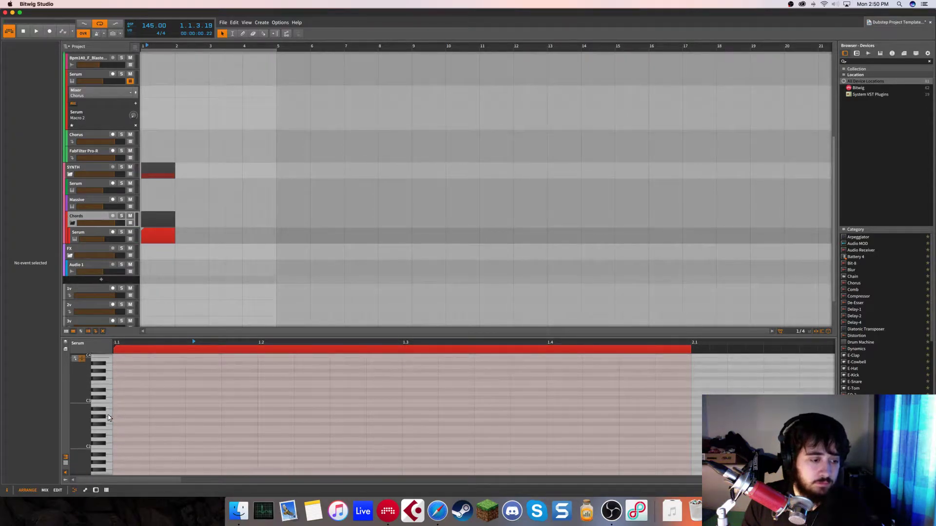
pyautogui.doubleClick(118, 414)
pyautogui.moveTo(130, 414); pyautogui.dragTo(401, 416)
# - Play the Serum clip back from the start of bar 1 to hear the note
pyautogui.press('space')
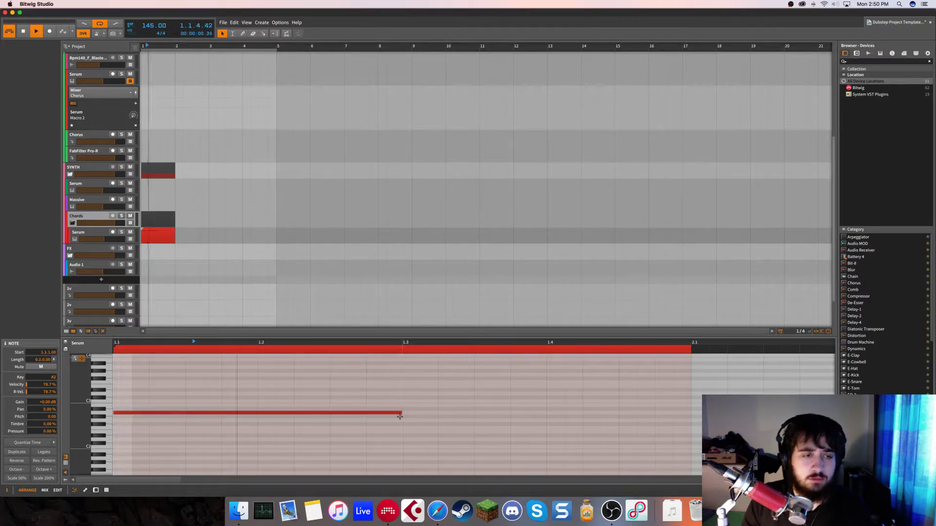
pyautogui.press('space')
pyautogui.click(143, 189)
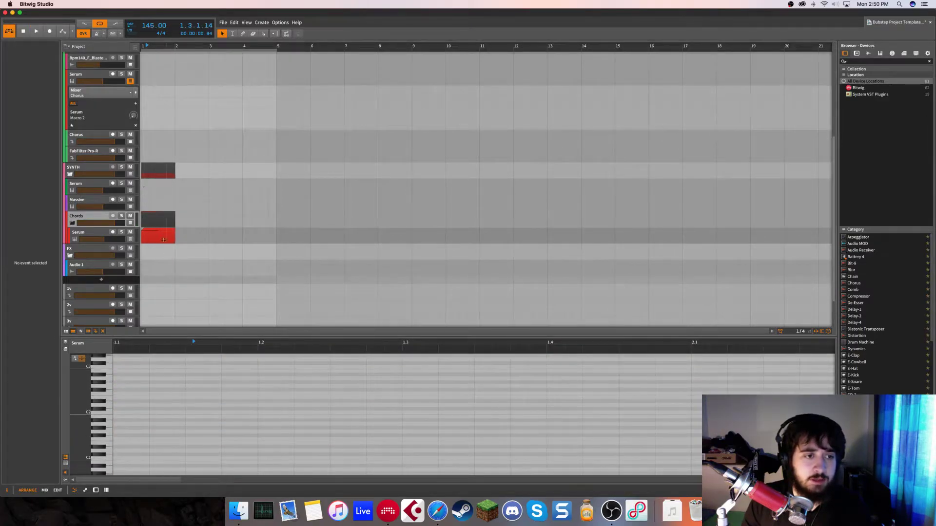
pyautogui.press('space')
pyautogui.scroll(-2, 144, 46)
pyautogui.press('space')
# - Raise the Chords group's 1v send and set its 2v send to about -22 dB, listening to the clip
pyautogui.click(96, 220)
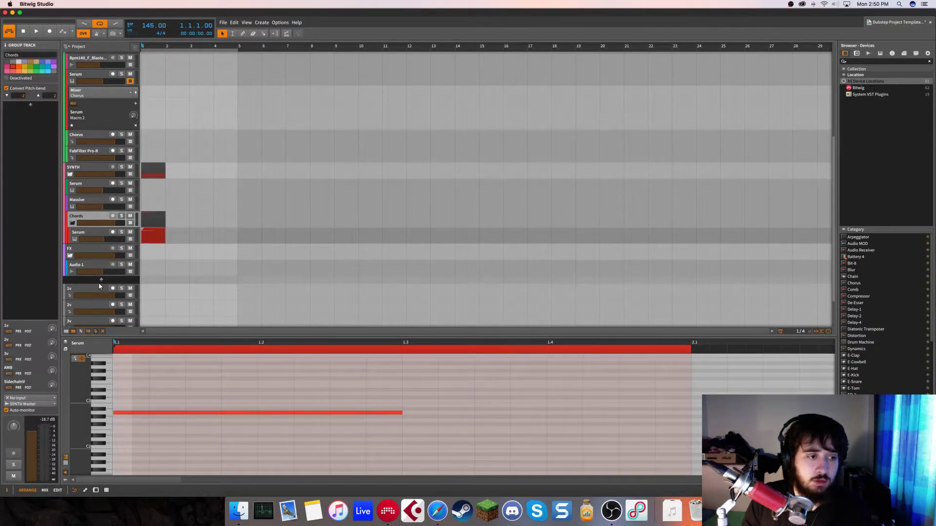
pyautogui.scroll(-3, 98, 306)
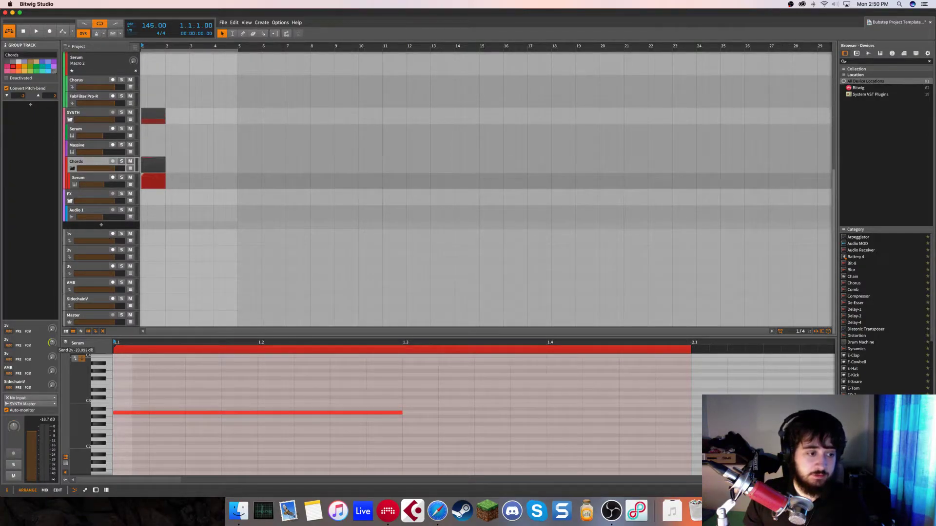
pyautogui.press('space')
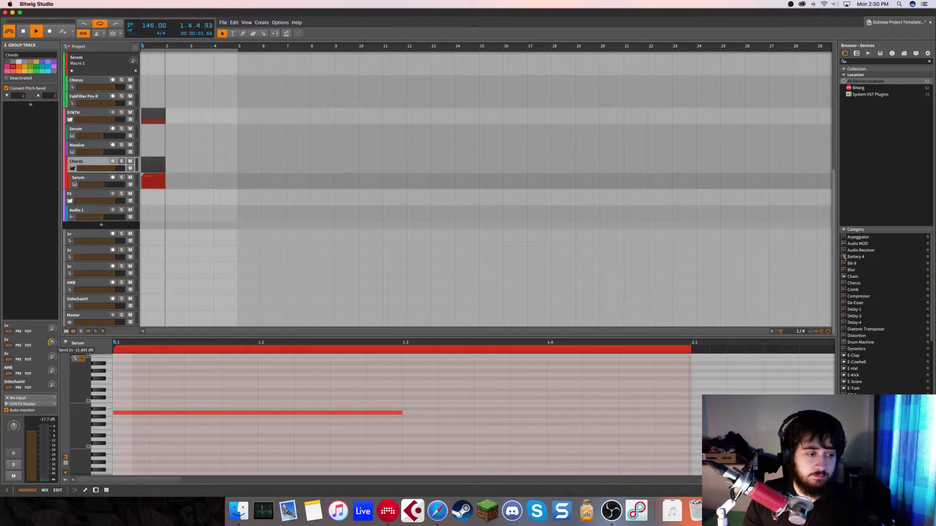
pyautogui.press('space')
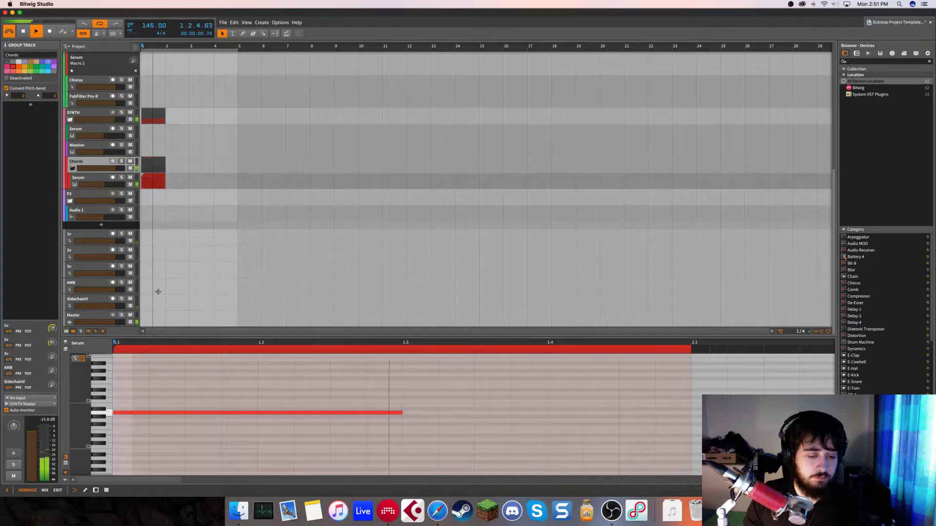
pyautogui.scroll(1, 167, 278)
pyautogui.press('space')
# - Inspect the FabFilter Pro-R reverb on the 2v effect track and listen to the clip with it
pyautogui.click(97, 278)
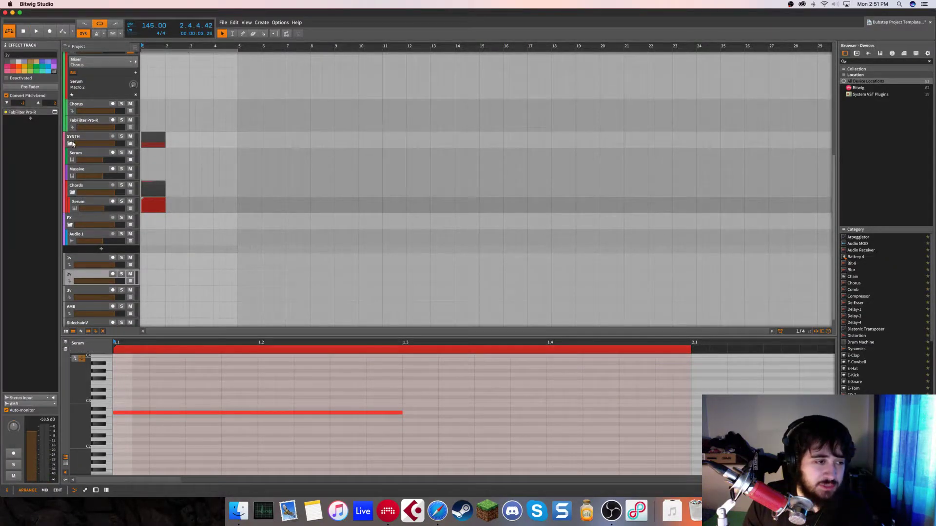
pyautogui.click(55, 112)
pyautogui.click(55, 113)
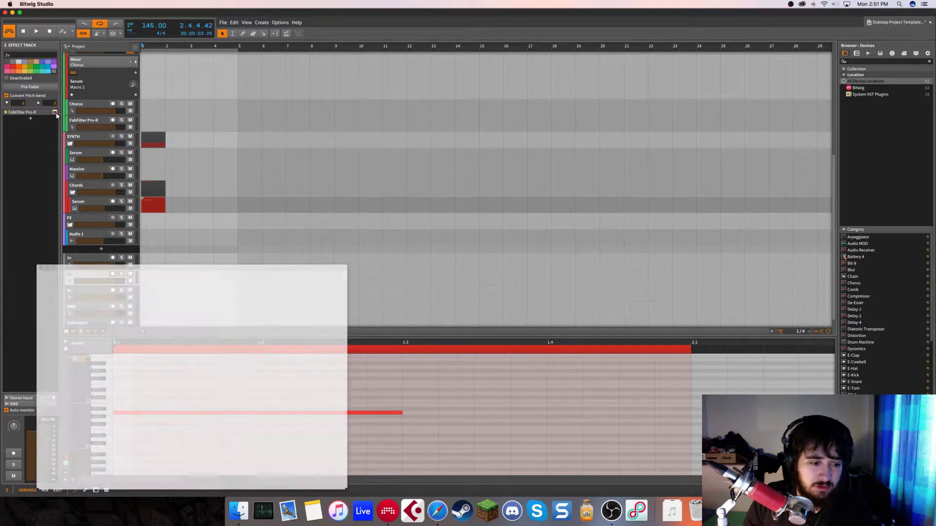
pyautogui.press('space')
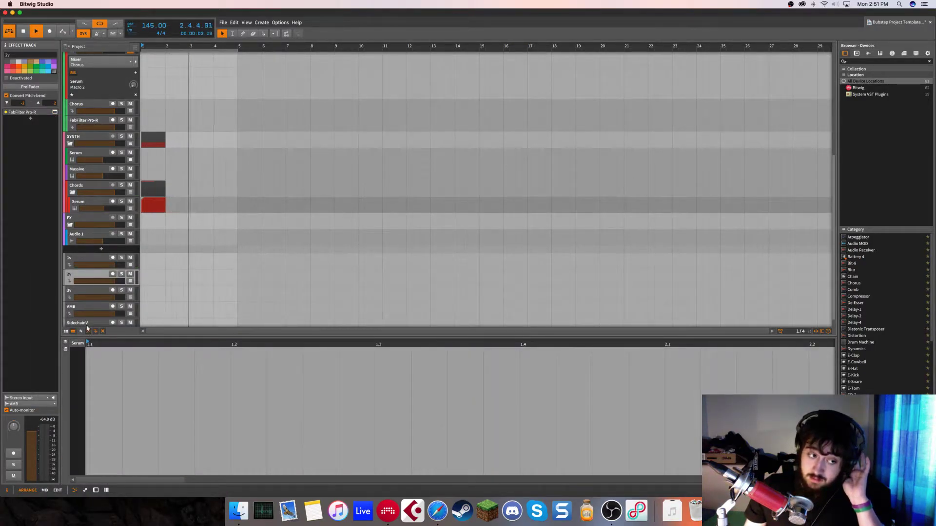
# - Transpose the note in the Serum clip down four semitones to F
pyautogui.scroll(-2, 156, 254)
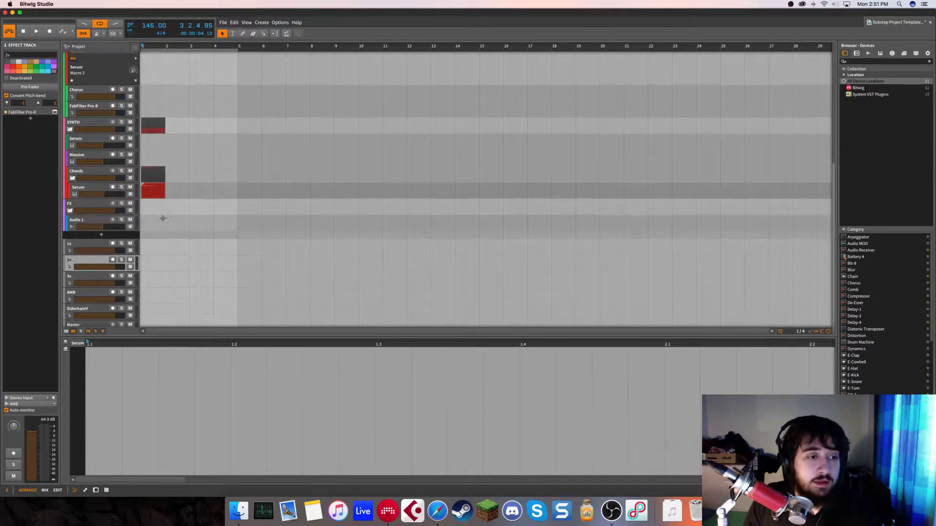
pyautogui.click(154, 178)
pyautogui.click(139, 414)
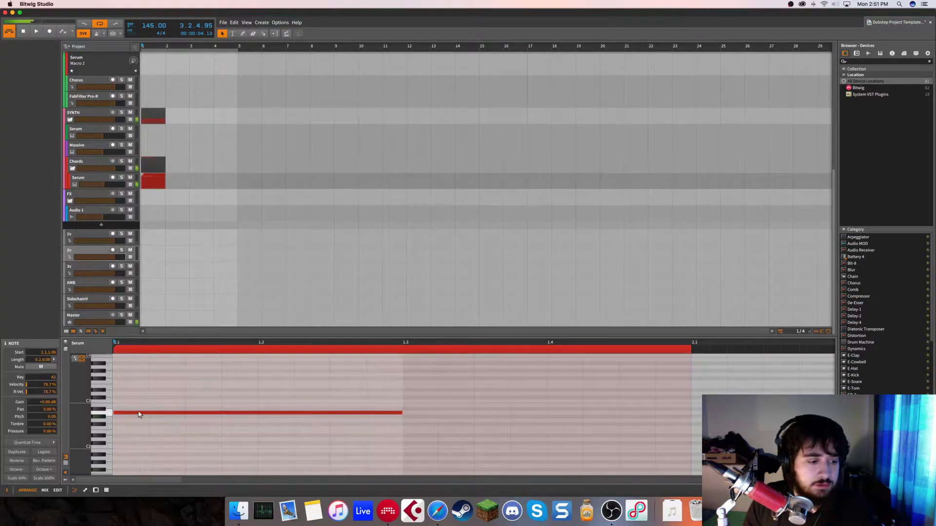
pyautogui.press('Down')
pyautogui.press('Down')
pyautogui.press('Down')
pyautogui.press('Down')
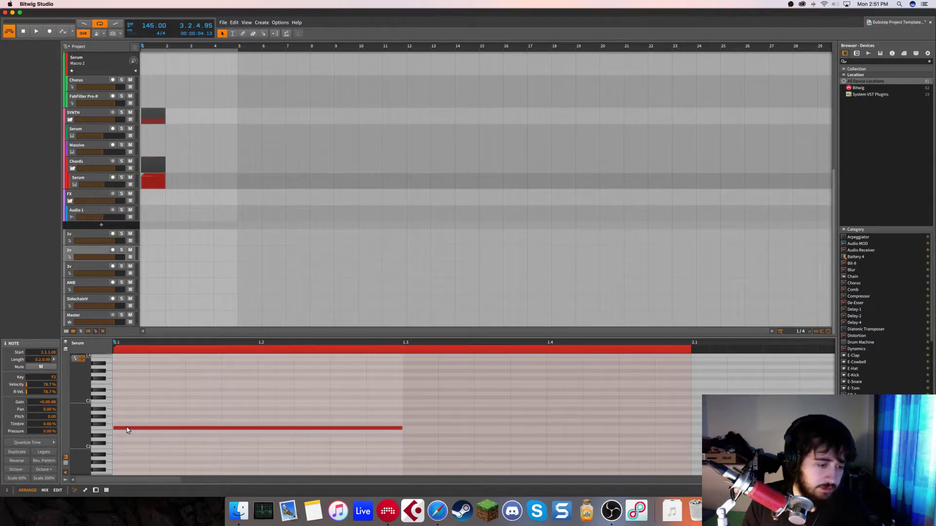
# - Stack copies of the F note at G#, C and D# to build a four-note chord, and play it
pyautogui.moveTo(126, 429); pyautogui.dragTo(125, 390)
pyautogui.click(132, 376)
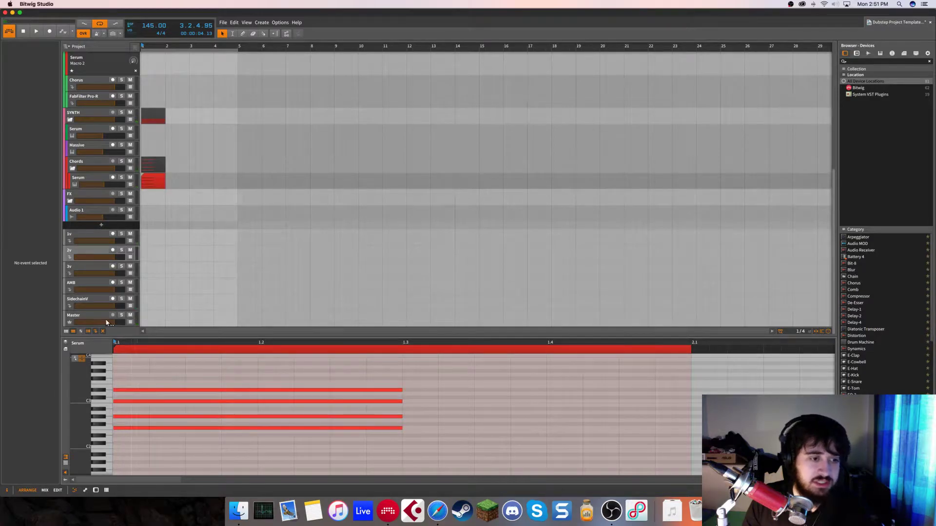
pyautogui.scroll(-3, 117, 343)
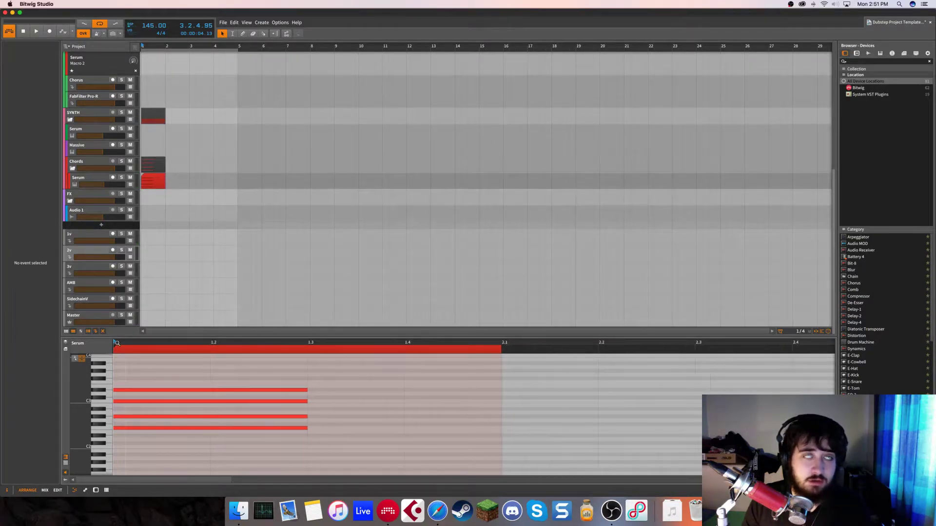
pyautogui.press('space')
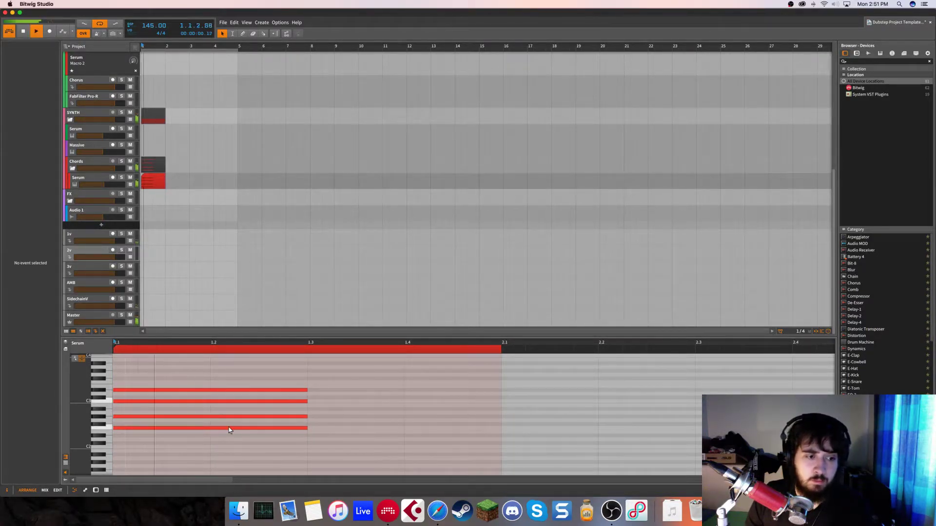
# - Try the chord's G# note an octave higher, listen to the result and return the note to its original pitch
pyautogui.click(224, 417)
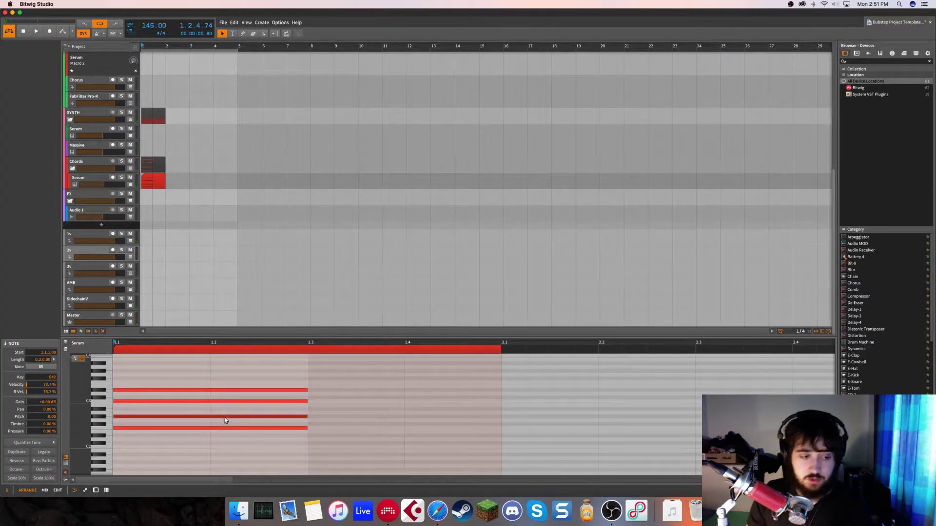
pyautogui.hotkey('shift', 'Up')
pyautogui.press('space')
pyautogui.press('space')
pyautogui.hotkey('shift', 'Down')
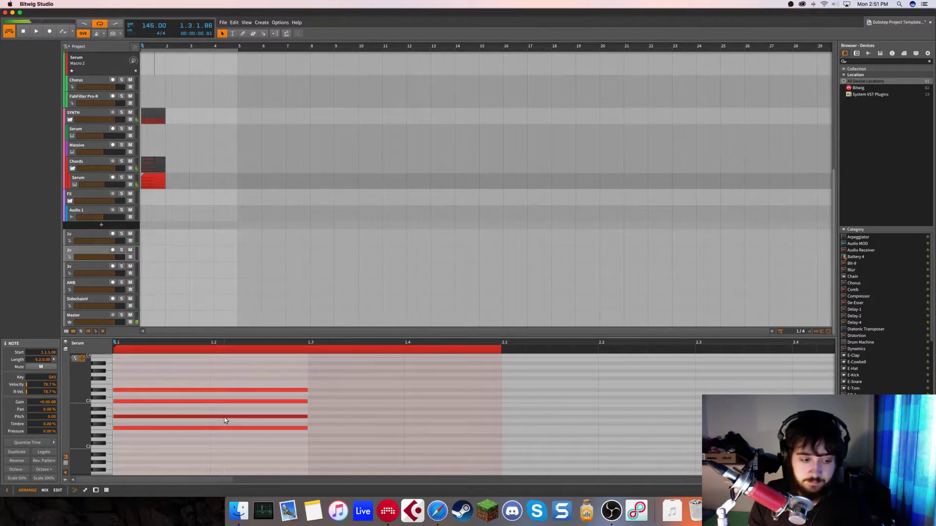
pyautogui.click(227, 359)
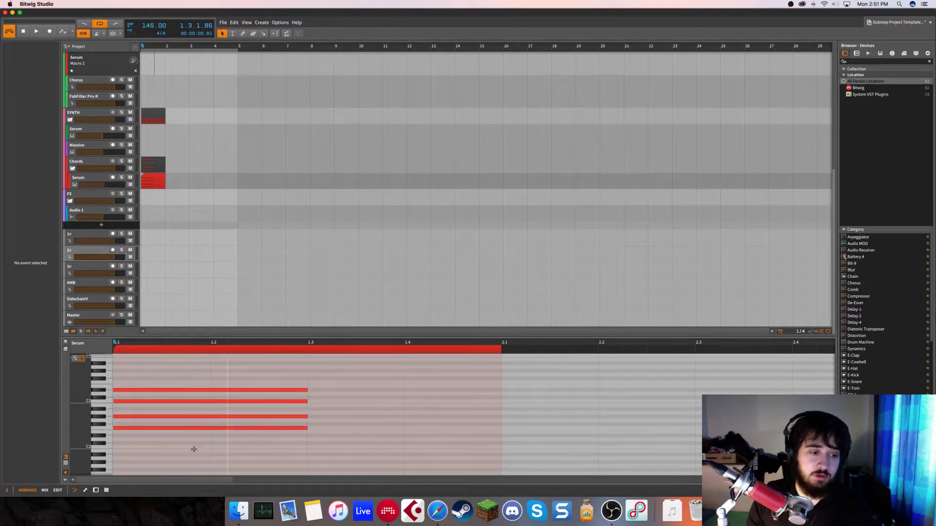
# - Try the chord's G# note an octave higher and its C note an octave lower, listen, and return both notes to their original pitches
pyautogui.click(202, 417)
pyautogui.hotkey('shift', 'Up')
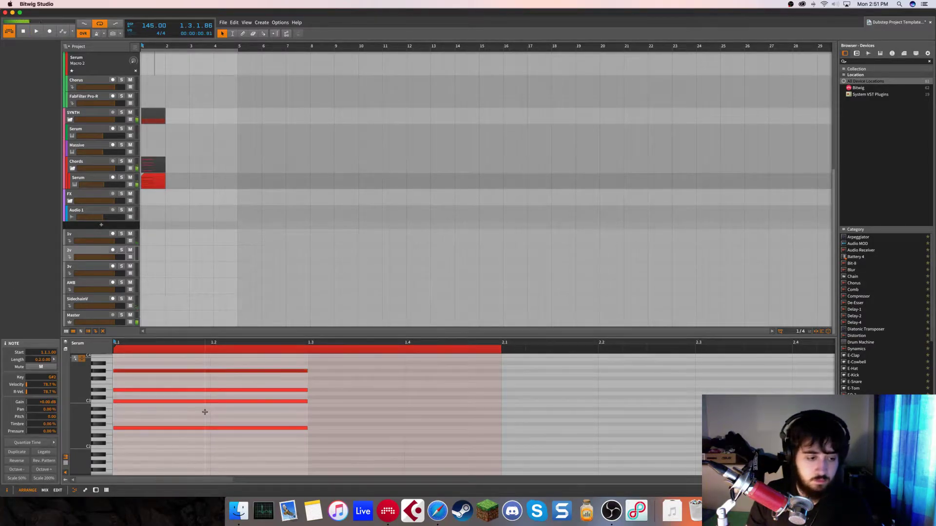
pyautogui.click(209, 401)
pyautogui.hotkey('shift', 'Down')
pyautogui.press('space')
pyautogui.press('space')
pyautogui.hotkey('shift', 'Up')
pyautogui.click(209, 371)
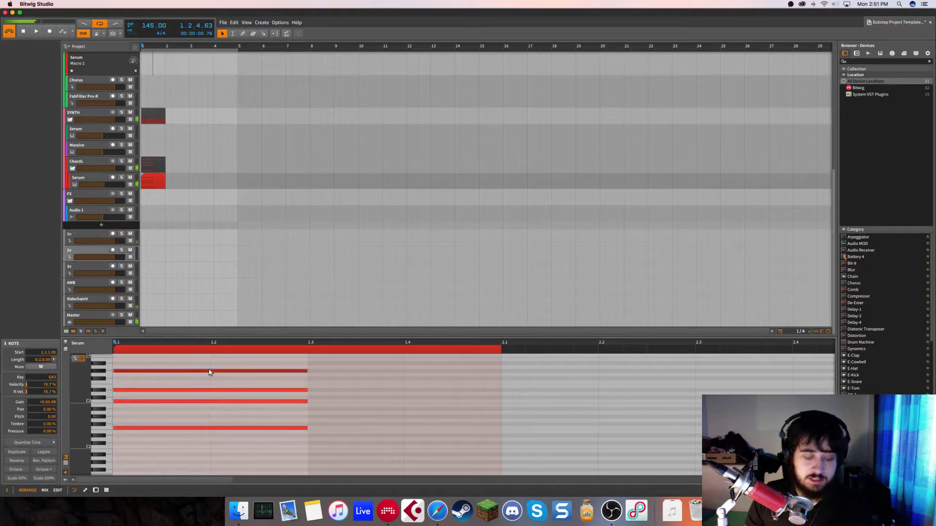
pyautogui.hotkey('shift', 'Down')
pyautogui.press('space')
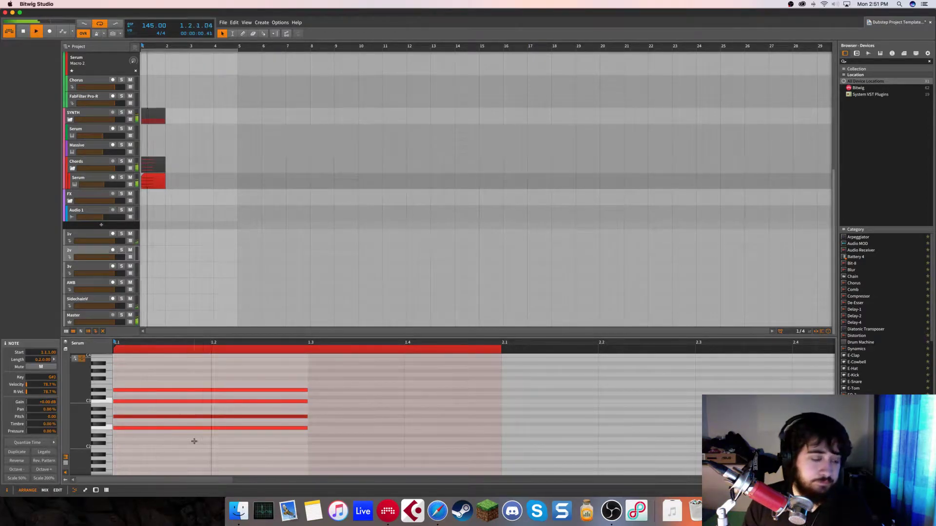
pyautogui.press('space')
pyautogui.click(214, 372)
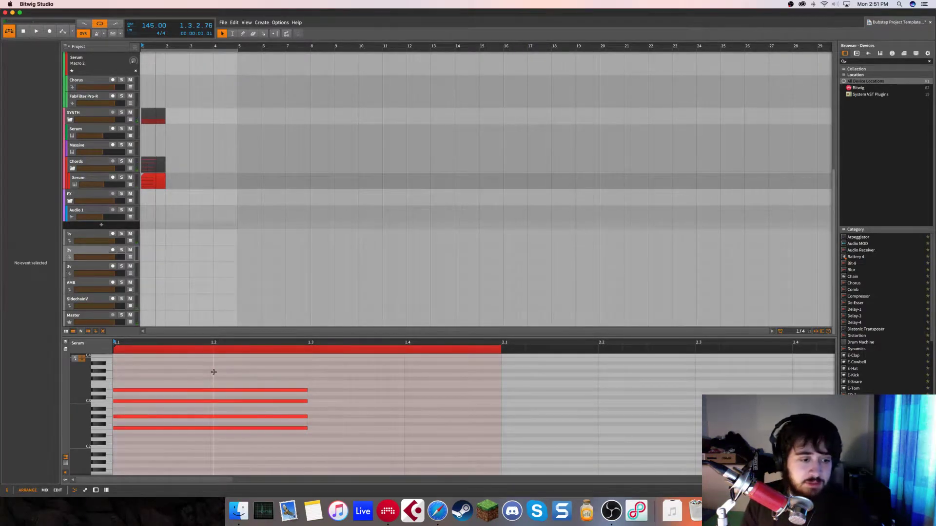
# - Lengthen the Serum clip to four bars and copy the four-note chord to the starts of bars 2 and 3
pyautogui.moveTo(204, 343); pyautogui.dragTo(204, 331)
pyautogui.moveTo(166, 178); pyautogui.dragTo(237, 179)
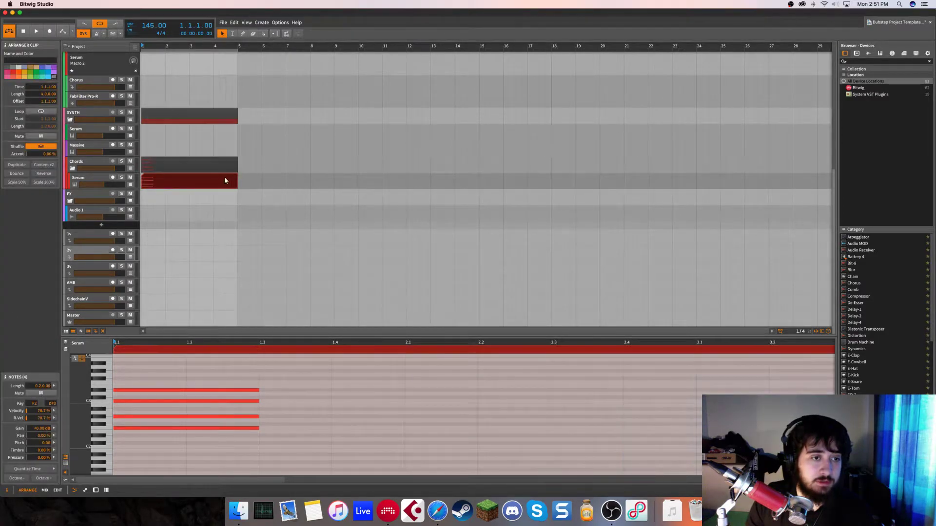
pyautogui.click(132, 425)
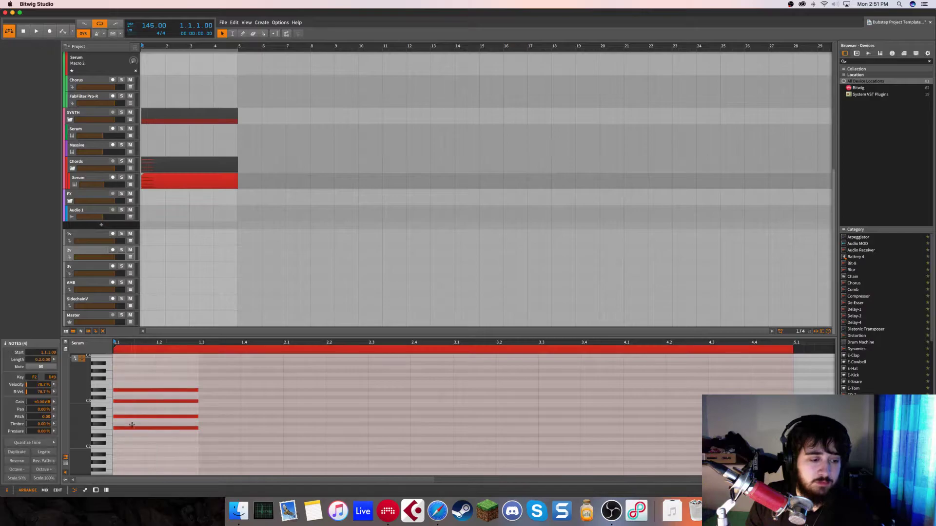
pyautogui.click(126, 432)
pyautogui.click(129, 428)
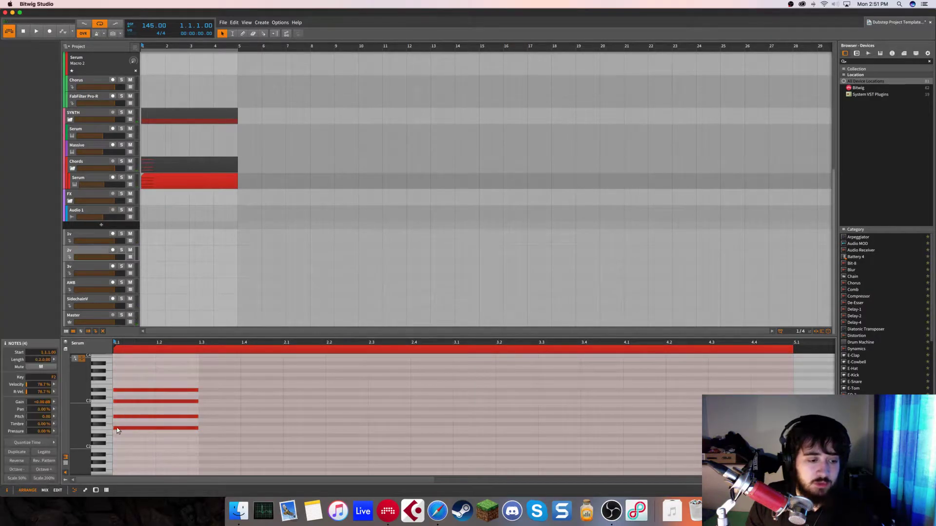
pyautogui.moveTo(119, 429); pyautogui.dragTo(303, 428)
pyautogui.moveTo(301, 429); pyautogui.dragTo(472, 433)
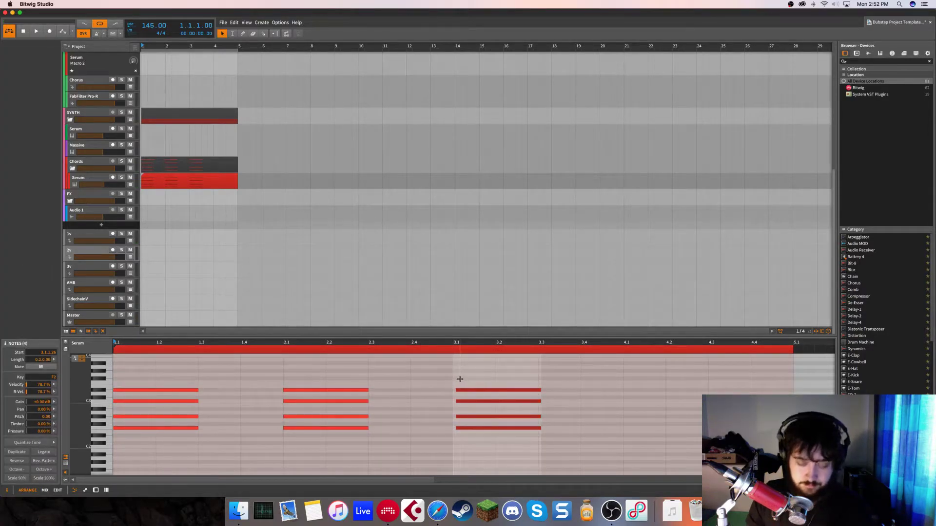
pyautogui.moveTo(458, 389); pyautogui.dragTo(455, 389)
pyautogui.click(431, 383)
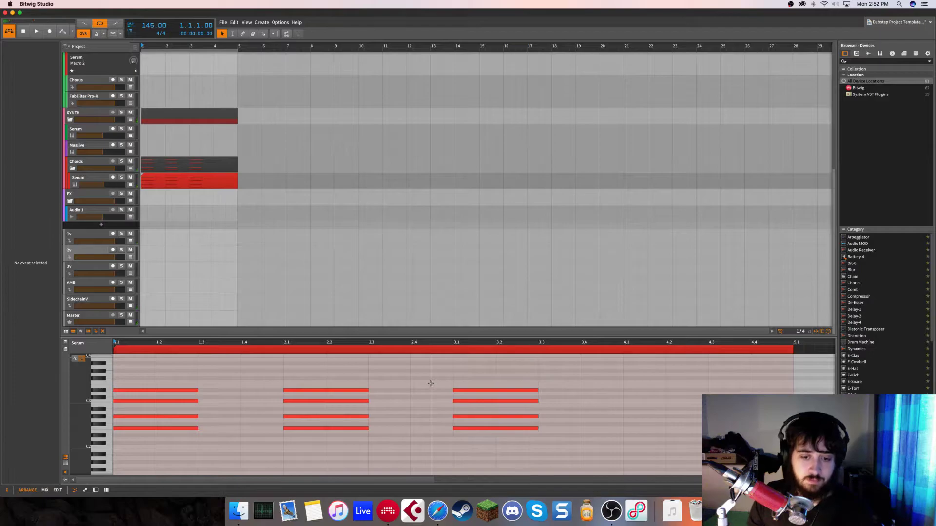
# - Add an F1 bass note under each of the three chords by copying their F notes an octave down, and play the result
pyautogui.press('space')
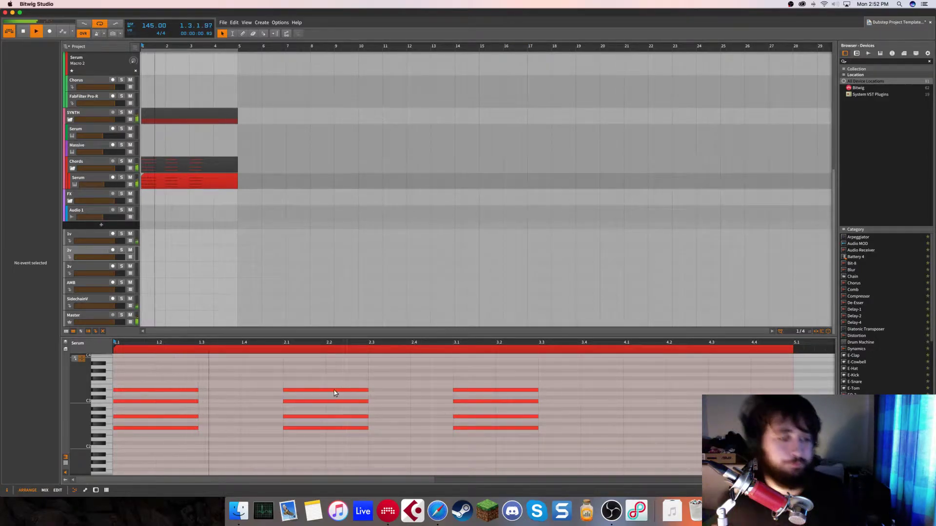
pyautogui.scroll(-2, 200, 415)
pyautogui.press('space')
pyautogui.moveTo(471, 447); pyautogui.dragTo(135, 459)
pyautogui.press('space')
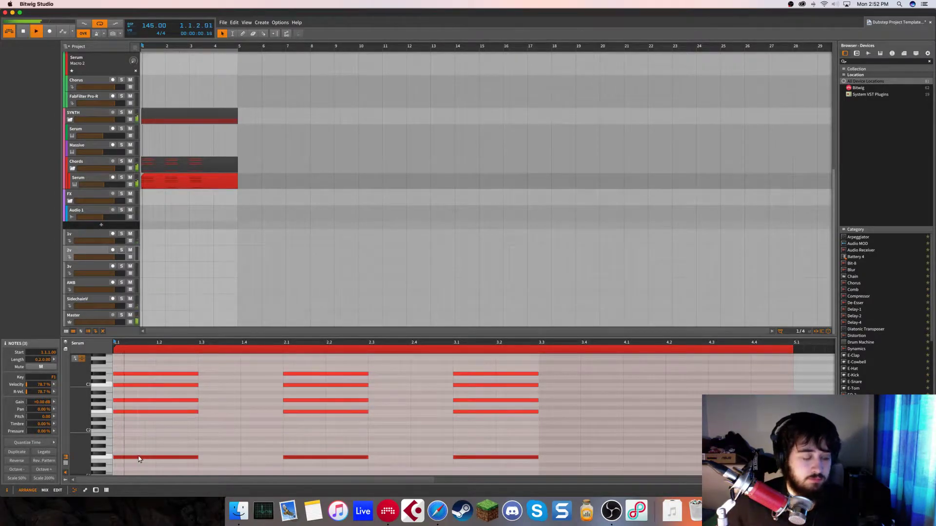
pyautogui.click(228, 429)
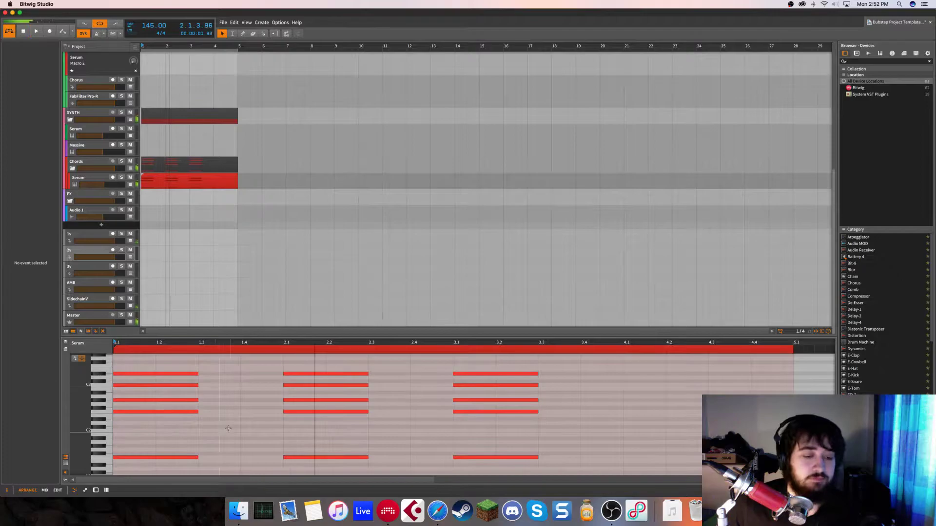
# - Transpose the whole bar 2 chord, including its bass note, up three semitones
pyautogui.moveTo(327, 370); pyautogui.dragTo(292, 469)
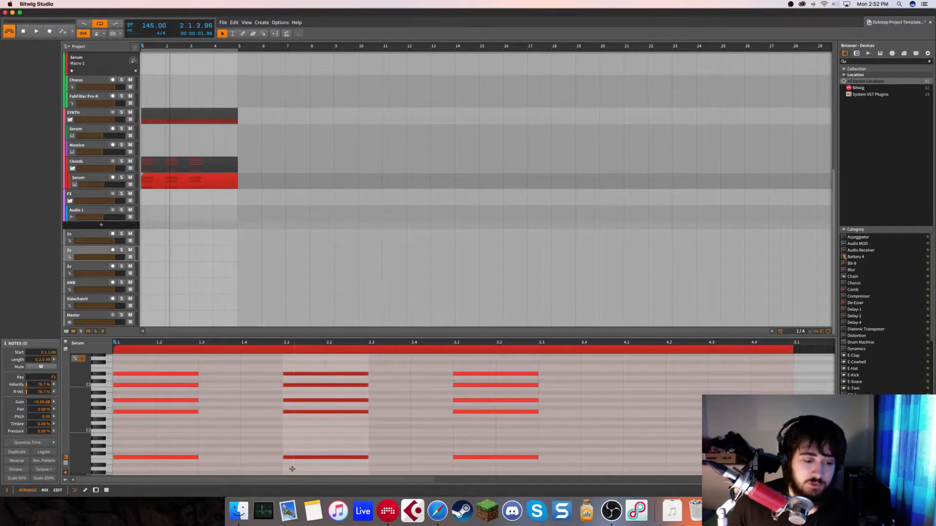
pyautogui.press('Up')
pyautogui.press('Up')
pyautogui.press('Up')
pyautogui.click(301, 418)
# - Raise the bar 2 chord's B and F# notes one semitone to C and G, and play the progression
pyautogui.scroll(-1, 296, 444)
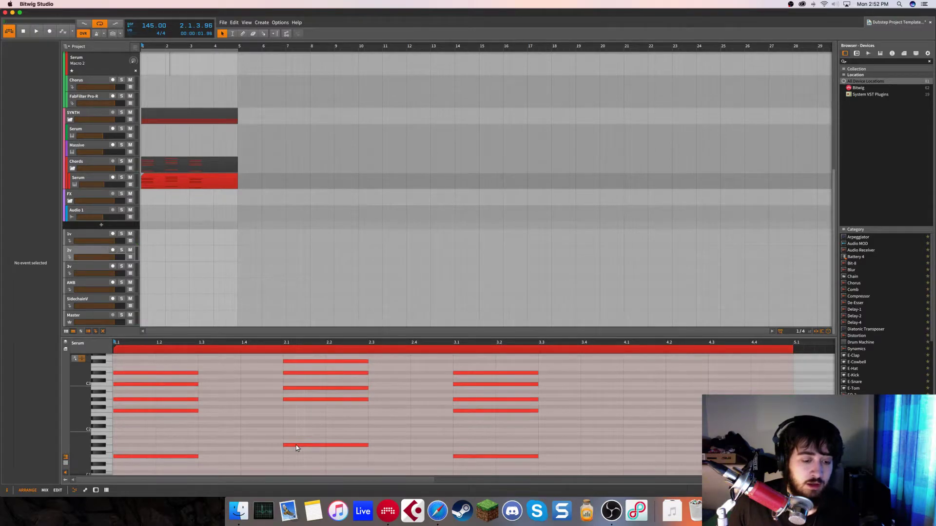
pyautogui.scroll(1, 298, 433)
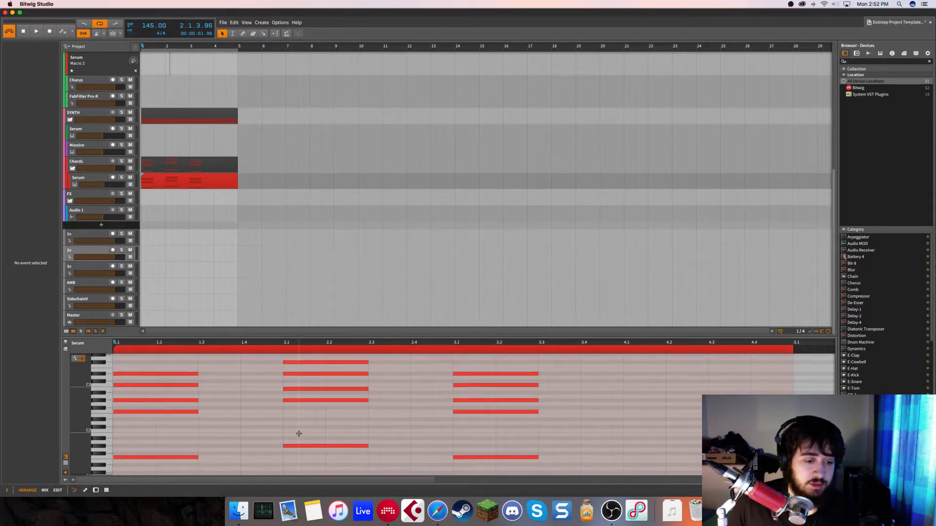
pyautogui.hscroll(1, 295, 391)
pyautogui.scroll(-1, 294, 393)
pyautogui.click(295, 392)
pyautogui.press('Up')
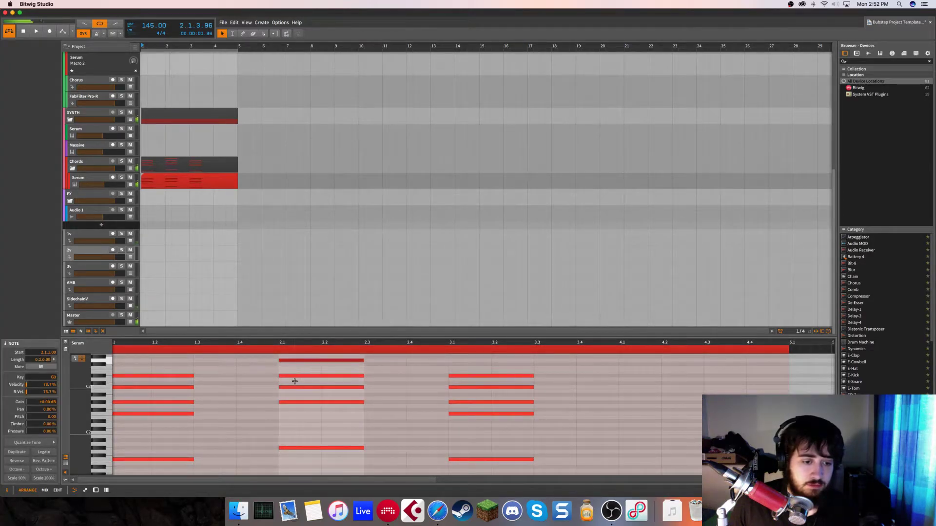
pyautogui.press('space')
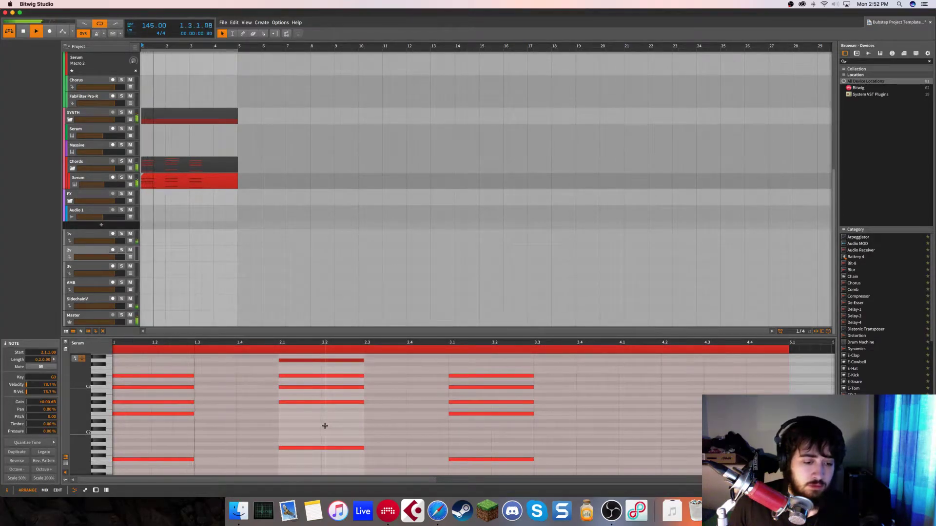
pyautogui.press('space')
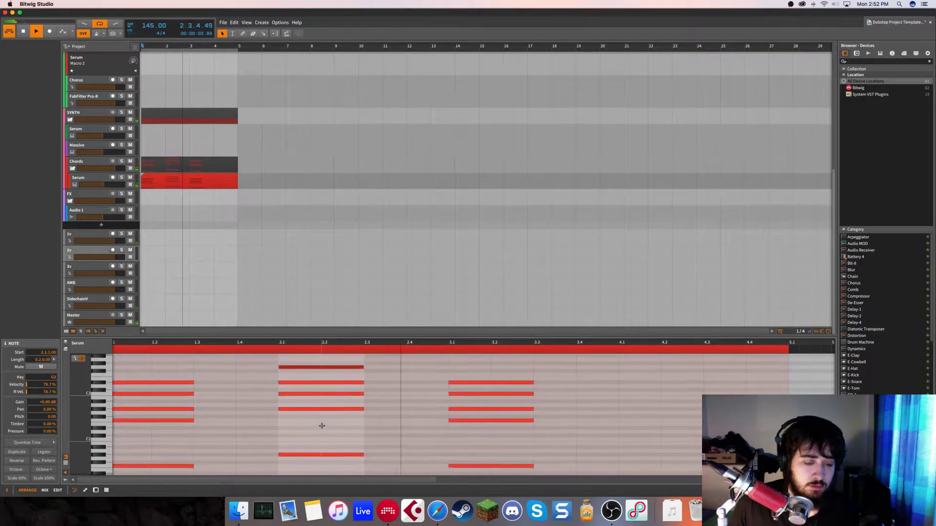
# - Transpose the whole bar 3 chord, including its bass note, down four semitones to C#
pyautogui.moveTo(517, 366); pyautogui.dragTo(496, 472)
pyautogui.scroll(-3, 429, 434)
pyautogui.press('Down')
pyautogui.press('Down')
pyautogui.press('Down')
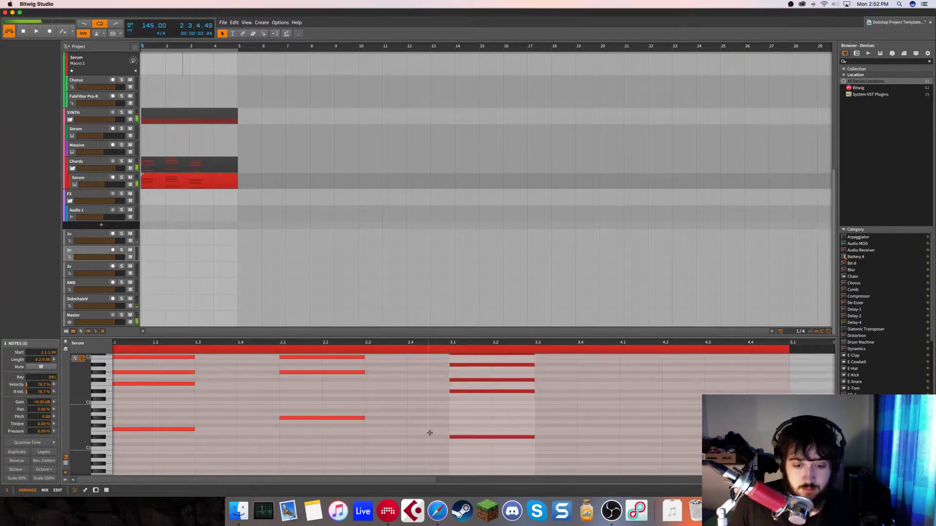
pyautogui.click(435, 430)
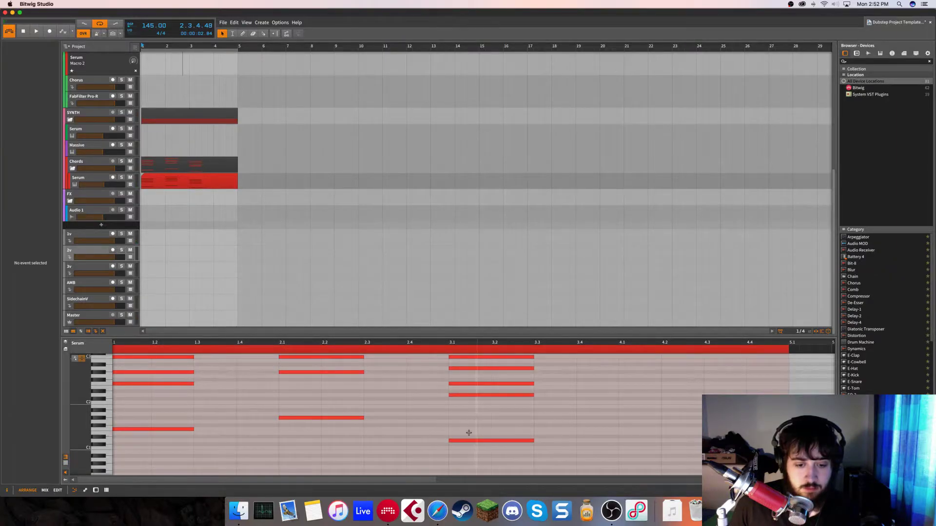
pyautogui.moveTo(470, 460); pyautogui.dragTo(466, 354)
pyautogui.press('Down')
pyautogui.click(504, 426)
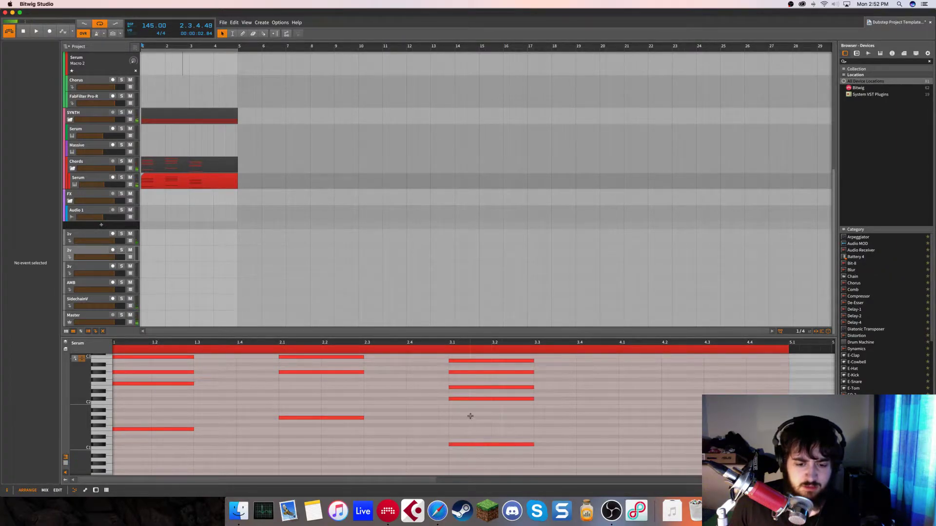
# - Raise the bar 3 chord's E and B notes one semitone to F and C, and play the progression
pyautogui.click(460, 388)
pyautogui.press('Up')
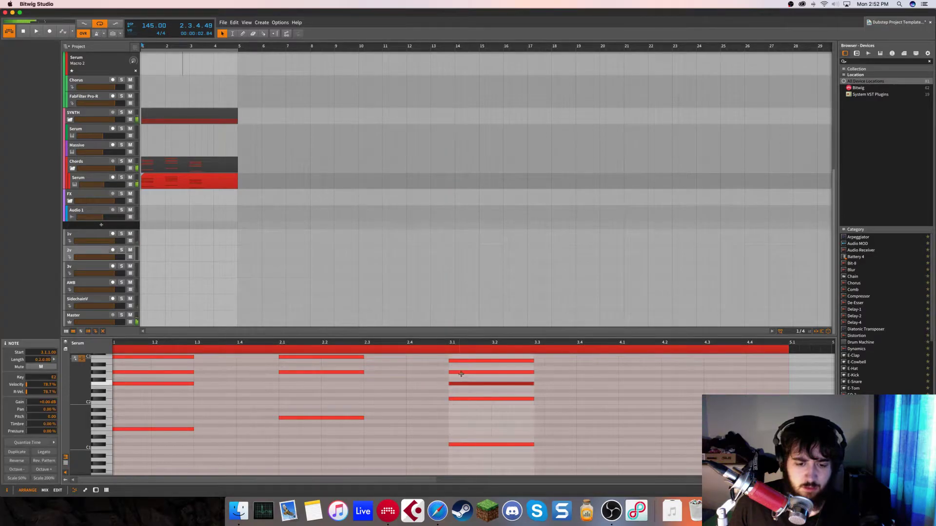
pyautogui.scroll(1, 462, 386)
pyautogui.click(460, 367)
pyautogui.press('Up')
pyautogui.press('space')
pyautogui.click(428, 418)
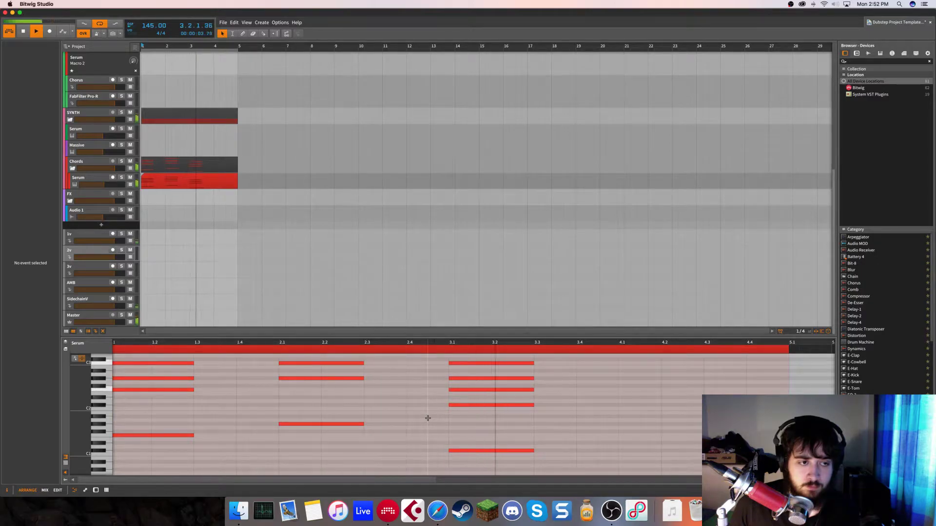
# - Audition the top C3 note of the bar 3 chord and listen to the three-chord progression again
pyautogui.scroll(1, 458, 389)
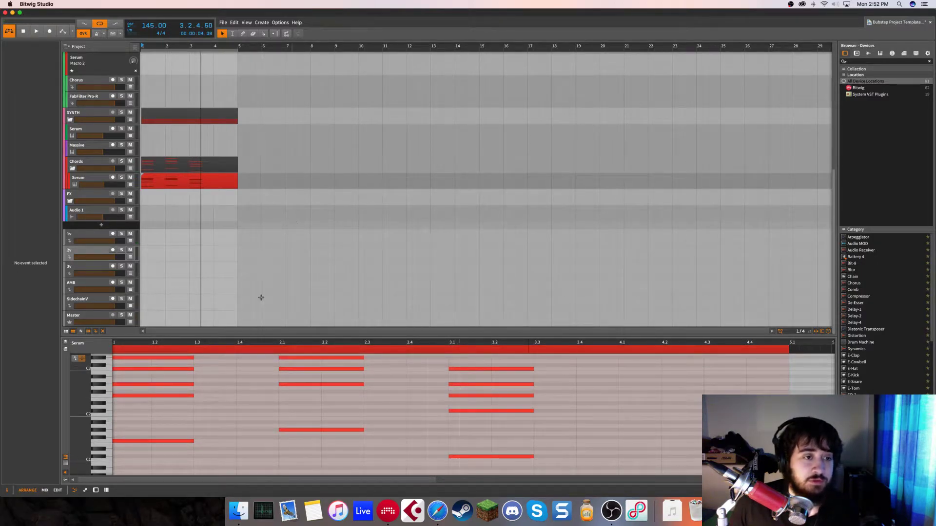
pyautogui.scroll(3, 319, 408)
pyautogui.click(461, 390)
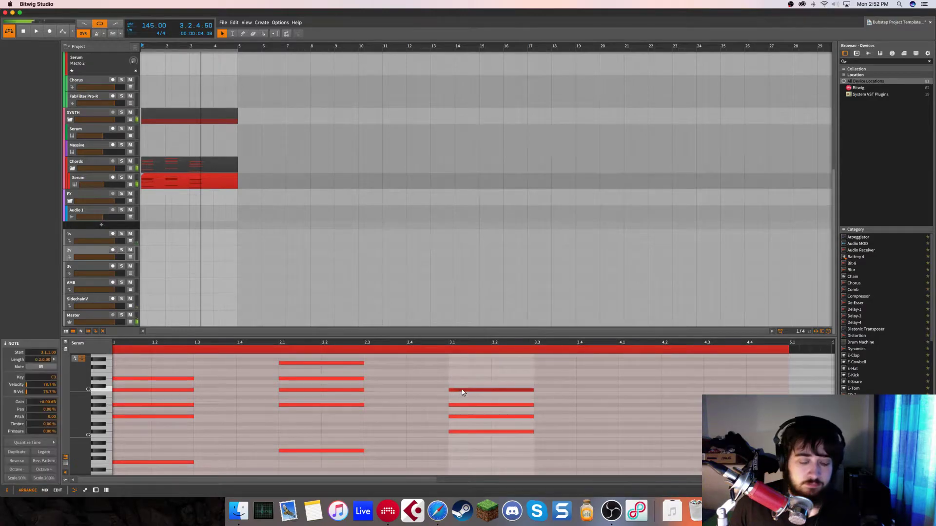
pyautogui.scroll(-3, 458, 391)
pyautogui.press('space')
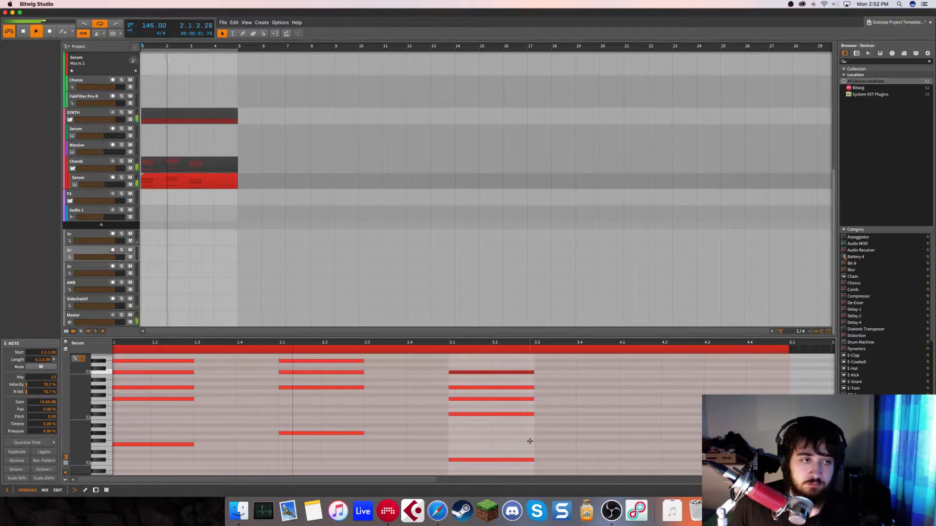
pyautogui.scroll(-2, 530, 441)
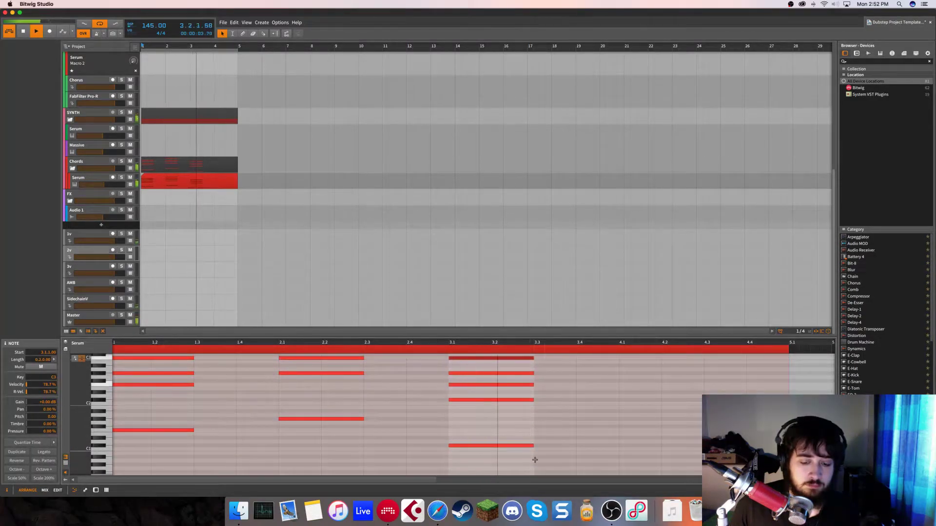
# - Copy the bar 3 chord to the second half of beat 3.3 and listen from bar 3
pyautogui.moveTo(513, 460)
pyautogui.mouseDown()
pyautogui.moveTo(475, 355)
pyautogui.moveTo(459, 362)
pyautogui.moveTo(597, 365)
pyautogui.moveTo(569, 361)
pyautogui.mouseUp()
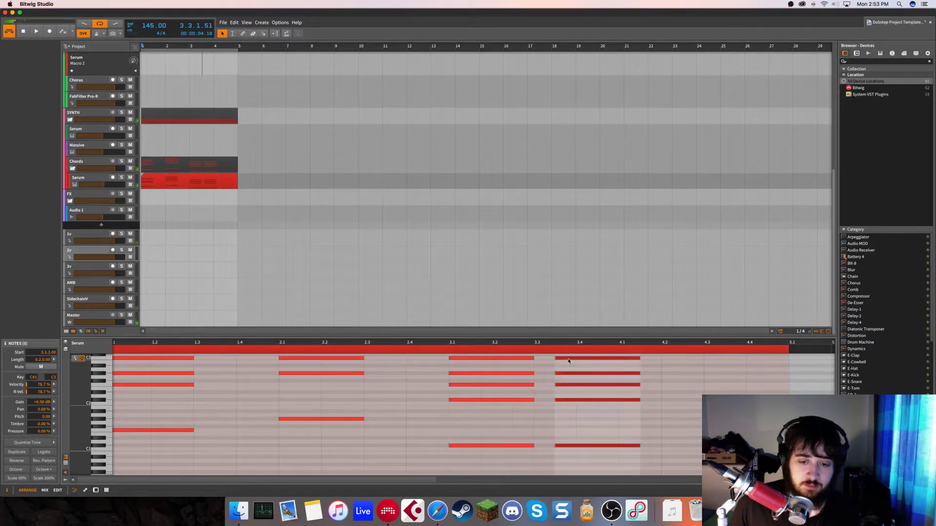
pyautogui.press('space')
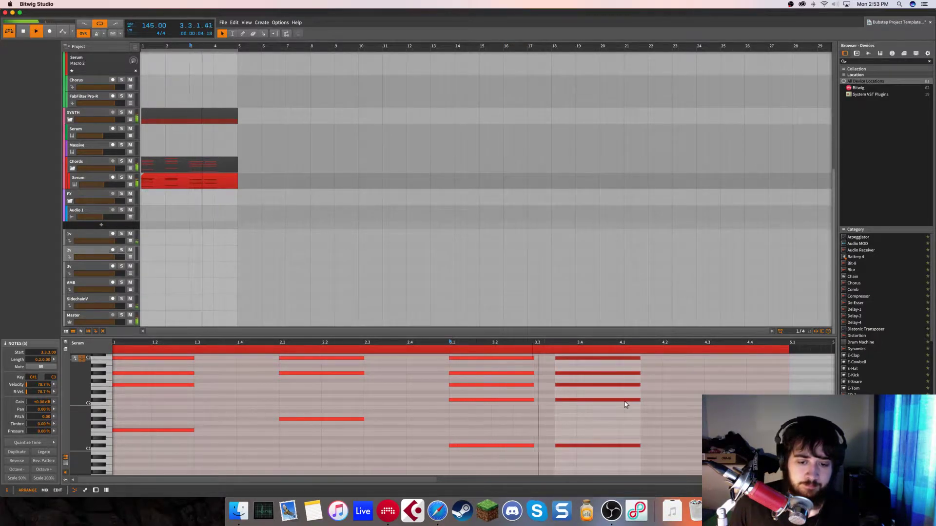
pyautogui.press('space')
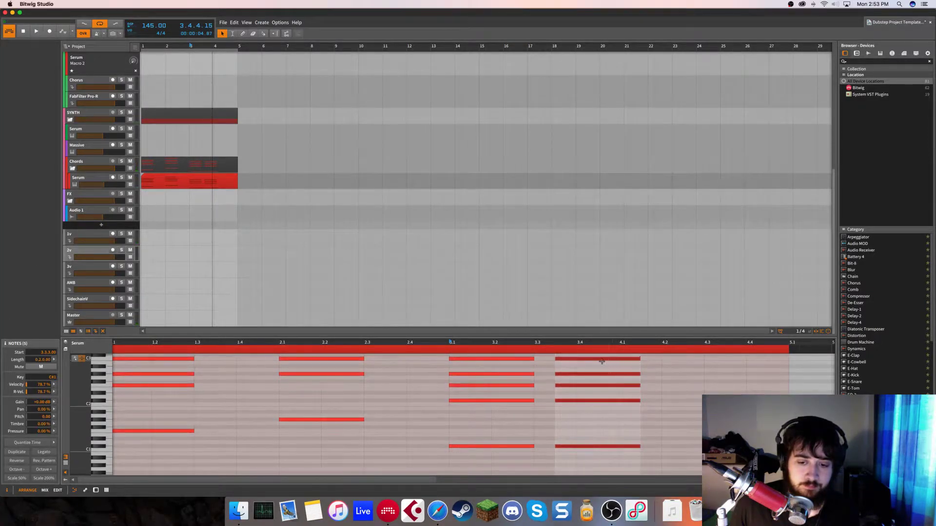
# - Shorten the copied chord, place it at 4.1 with a duplicate at 4.2, and listen to the rhythm
pyautogui.moveTo(634, 360)
pyautogui.mouseDown()
pyautogui.moveTo(695, 361)
pyautogui.moveTo(635, 360)
pyautogui.mouseUp()
pyautogui.press('space')
pyautogui.press('space')
pyautogui.press('space')
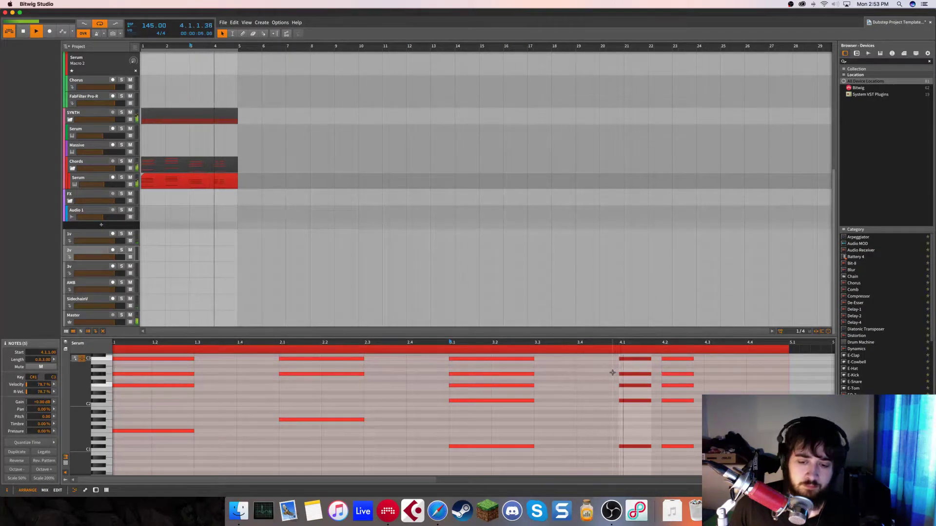
pyautogui.press('space')
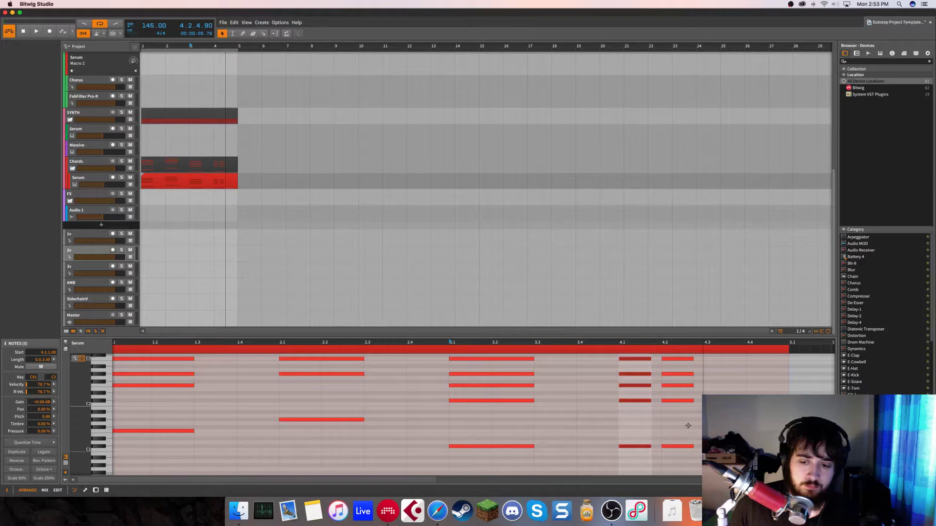
# - Move the second short chord in bar 4 half a beat later, play from bar 3 and open the metronome settings
pyautogui.moveTo(696, 451); pyautogui.dragTo(682, 355)
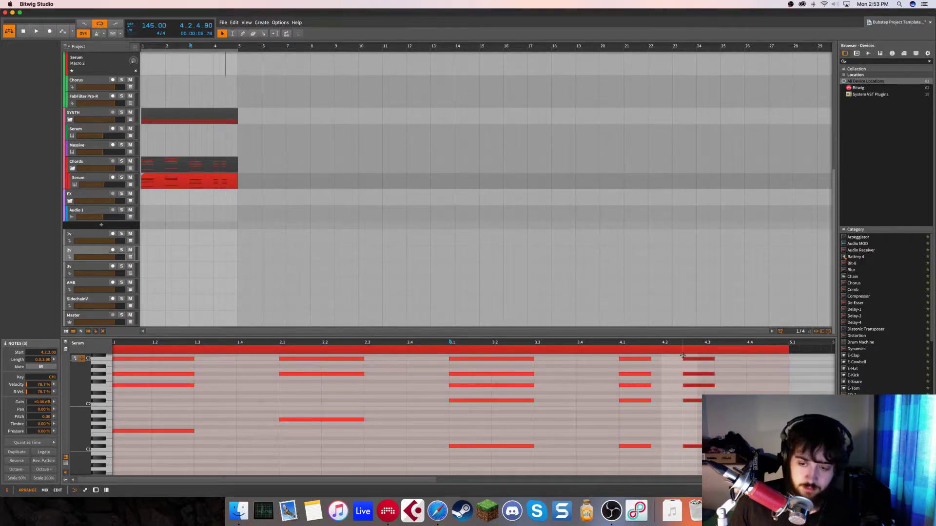
pyautogui.press('space')
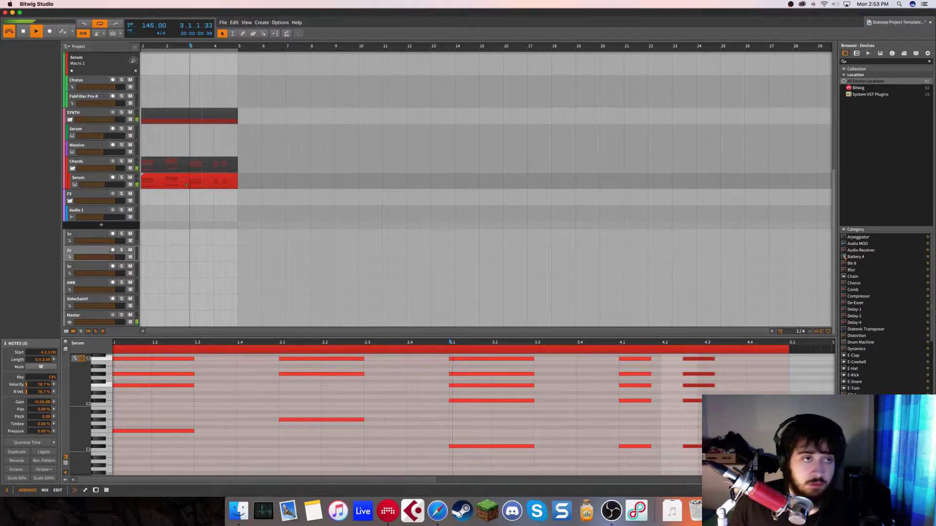
pyautogui.click(104, 35)
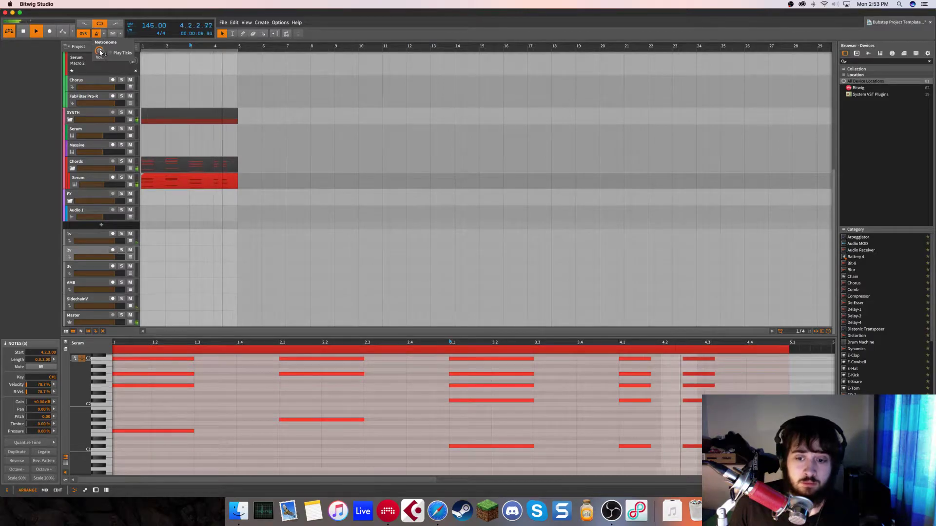
# - Lower the top note of the second short chord in bar 4 to A#2
pyautogui.moveTo(706, 462); pyautogui.dragTo(684, 351)
pyautogui.click(698, 359)
pyautogui.press('Down')
pyautogui.press('Down')
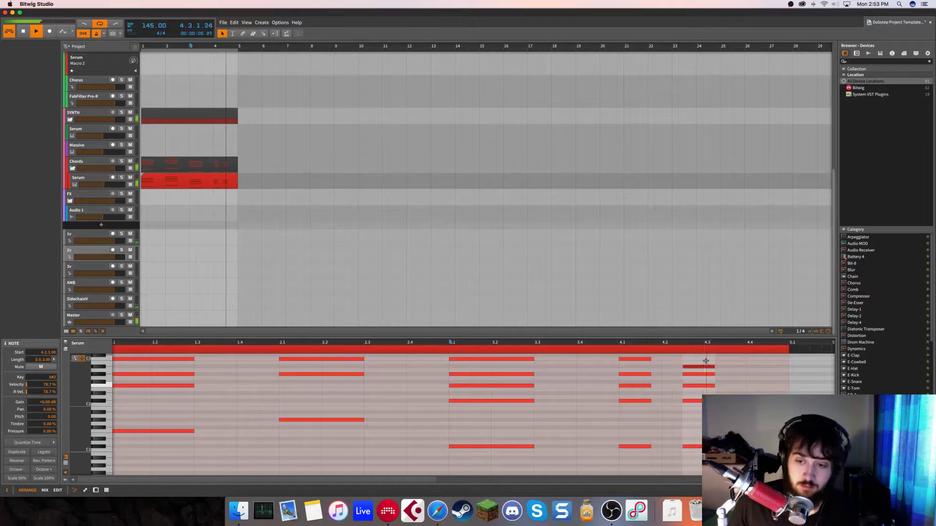
pyautogui.click(729, 388)
pyautogui.scroll(1, 736, 388)
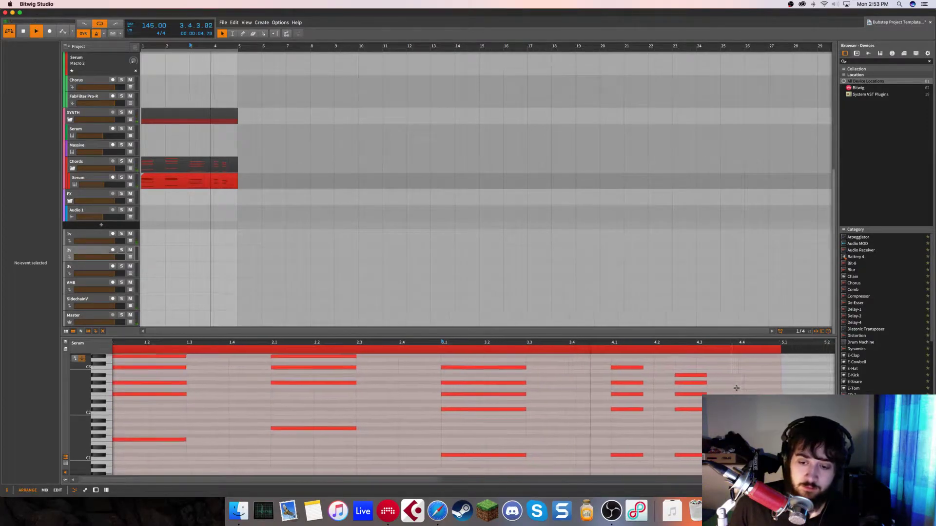
pyautogui.hscroll(2, 736, 388)
# - Try the second short chord's F2 note as low as D#2 and its G#2 note at G2 during playback
pyautogui.click(648, 392)
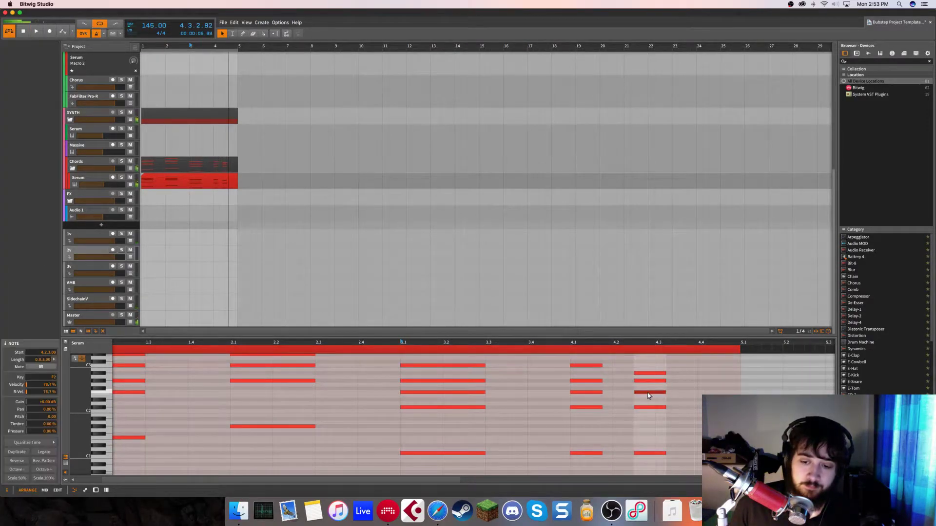
pyautogui.press('Down')
pyautogui.press('space')
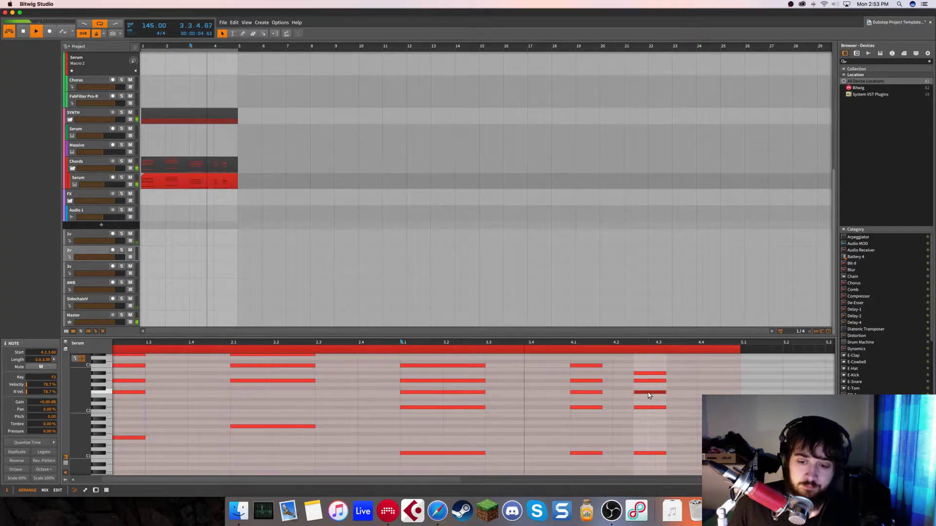
pyautogui.press('Down')
pyautogui.press('Down')
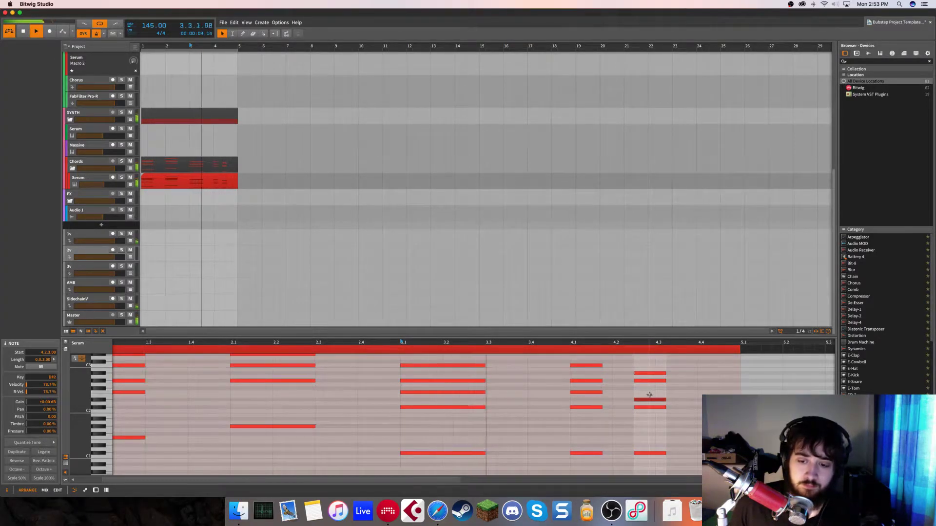
pyautogui.press('Up')
pyautogui.press('Up')
pyautogui.press('Up')
pyautogui.press('Up')
pyautogui.press('Up')
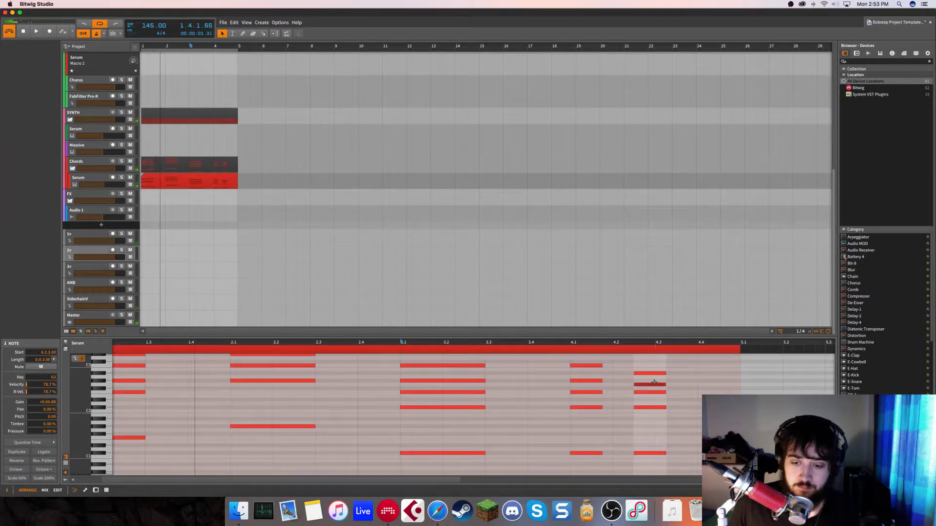
# - Listen from 4.1, return the second short chord's G2 note to G#2 and play the ending again
pyautogui.click(572, 343)
pyautogui.press('space')
pyautogui.press('space')
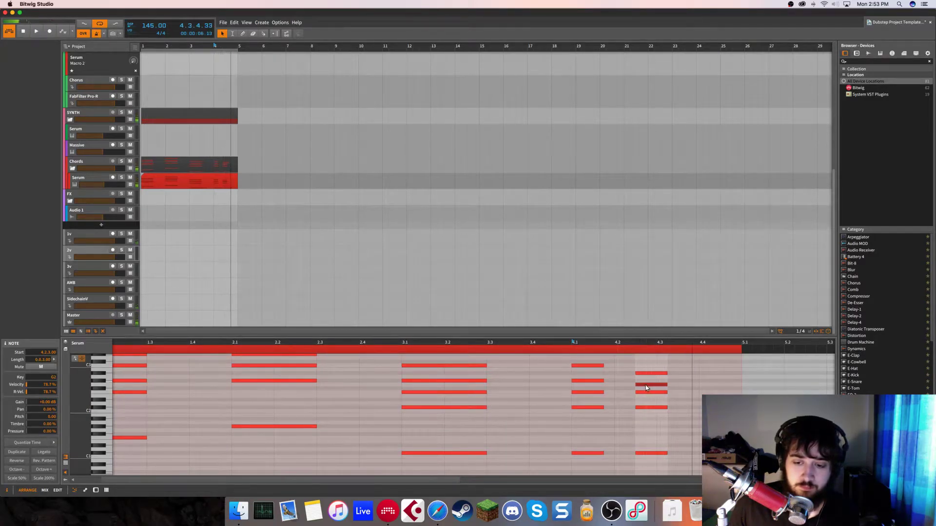
pyautogui.press('Up')
pyautogui.press('space')
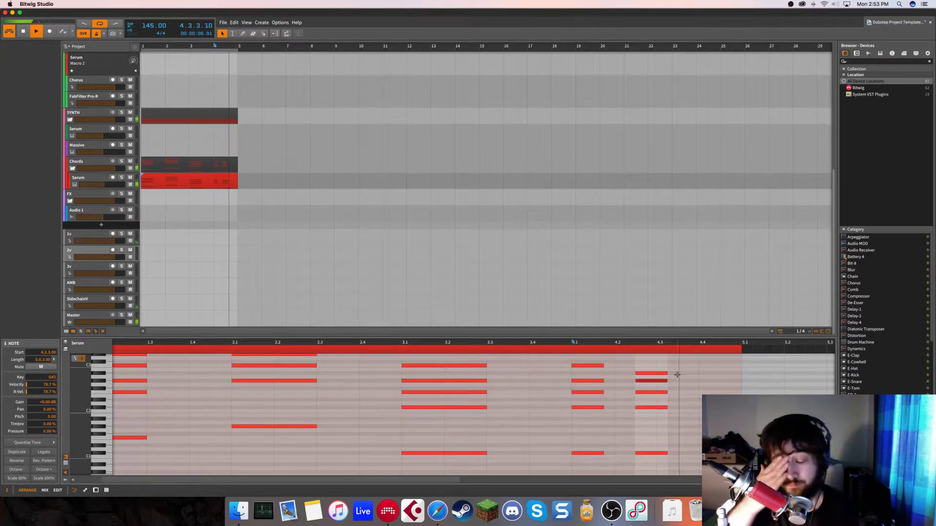
pyautogui.click(676, 375)
pyautogui.press('space')
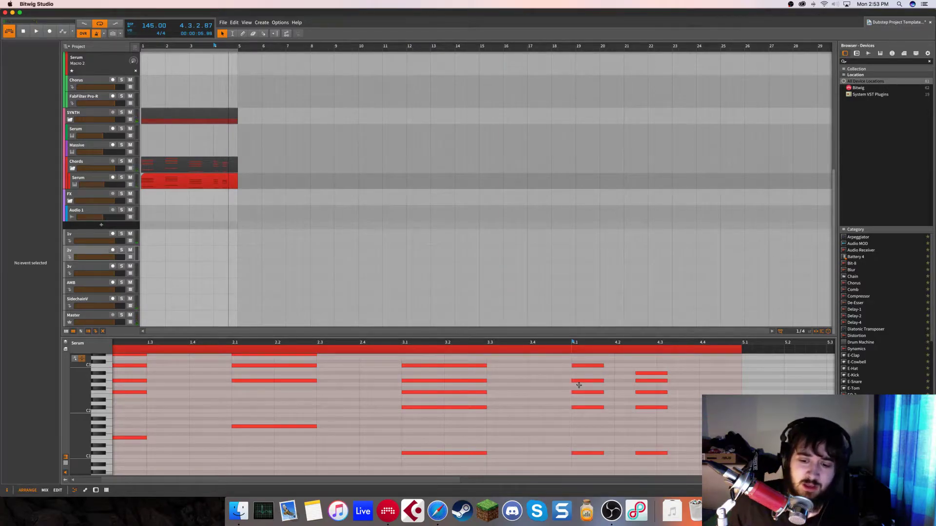
# - Shorten the second short chord in bar 4 to 0.0.2.00 and place duplicates at 4.3.2 and 4.4.1
pyautogui.click(587, 366)
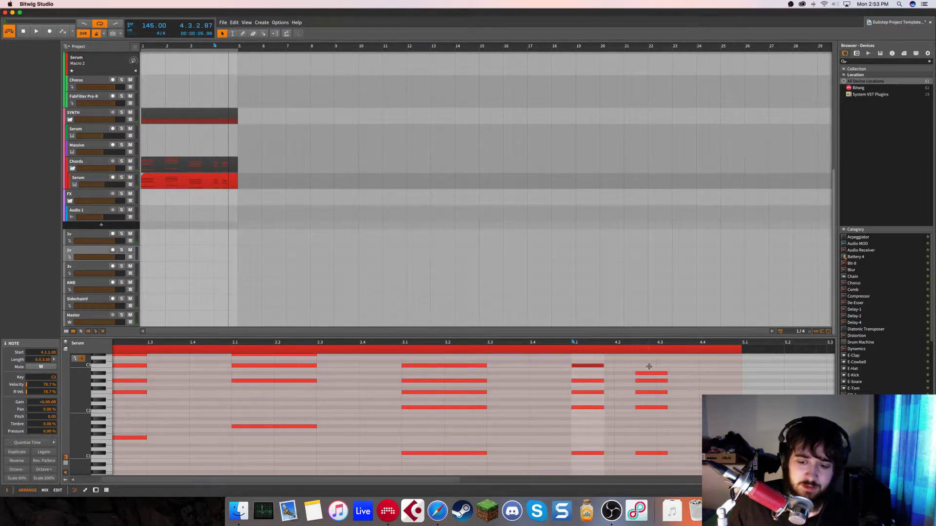
pyautogui.click(649, 367)
pyautogui.moveTo(664, 364); pyautogui.dragTo(704, 454)
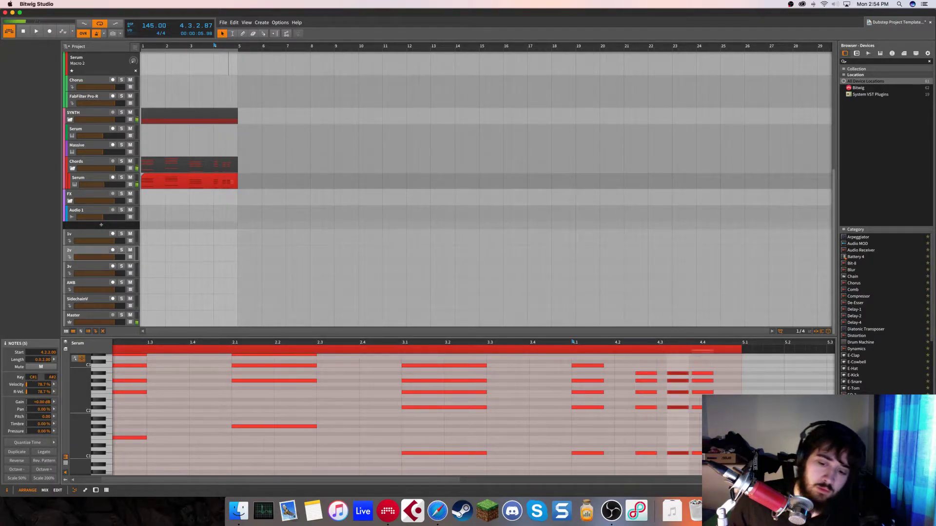
pyautogui.click(680, 422)
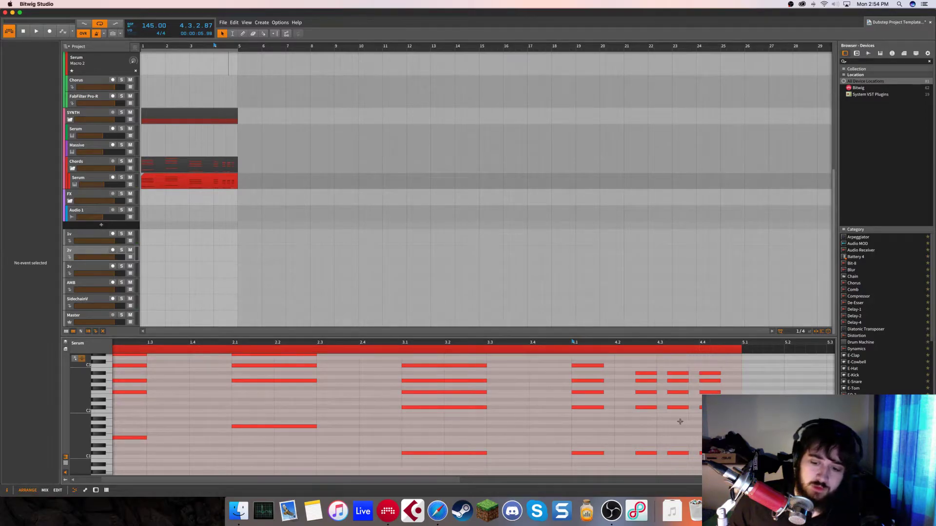
# - Raise the top note of the chord at 4.3.2 to C3 and transpose the whole chord at 4.4.1 up two semitones
pyautogui.click(678, 374)
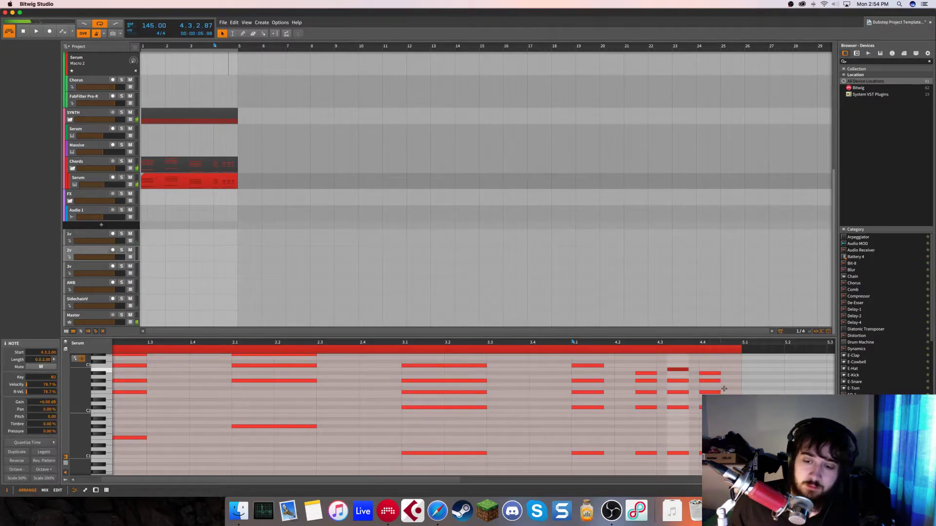
pyautogui.click(709, 374)
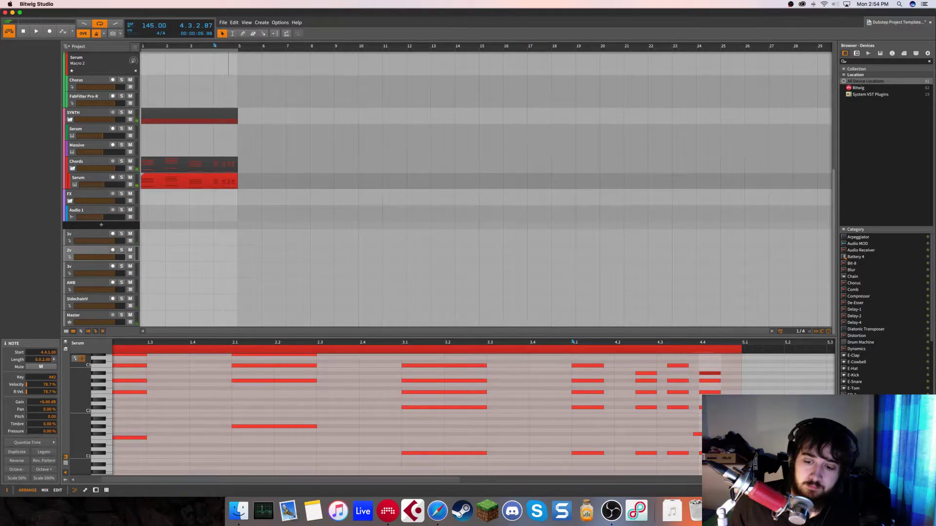
pyautogui.press('super+z')
pyautogui.moveTo(731, 458); pyautogui.dragTo(731, 462)
pyautogui.press('Up')
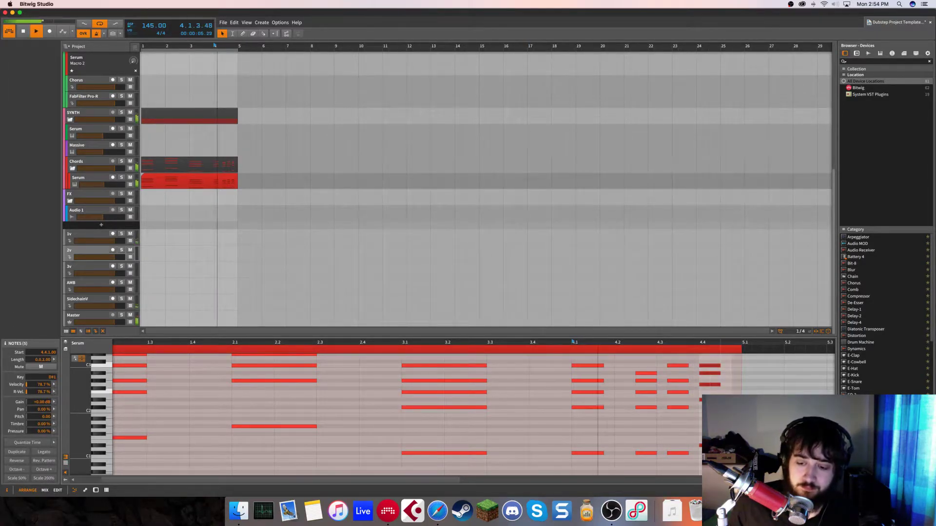
pyautogui.click(719, 407)
pyautogui.press('space')
# - Try the last chord's top note at C#3, listen from 4.1 and return it to C3
pyautogui.click(713, 386)
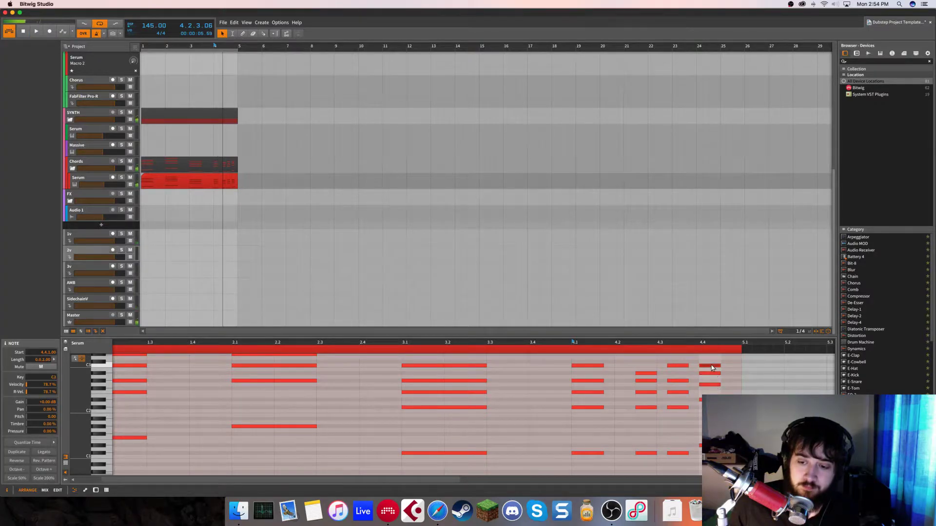
pyautogui.click(712, 366)
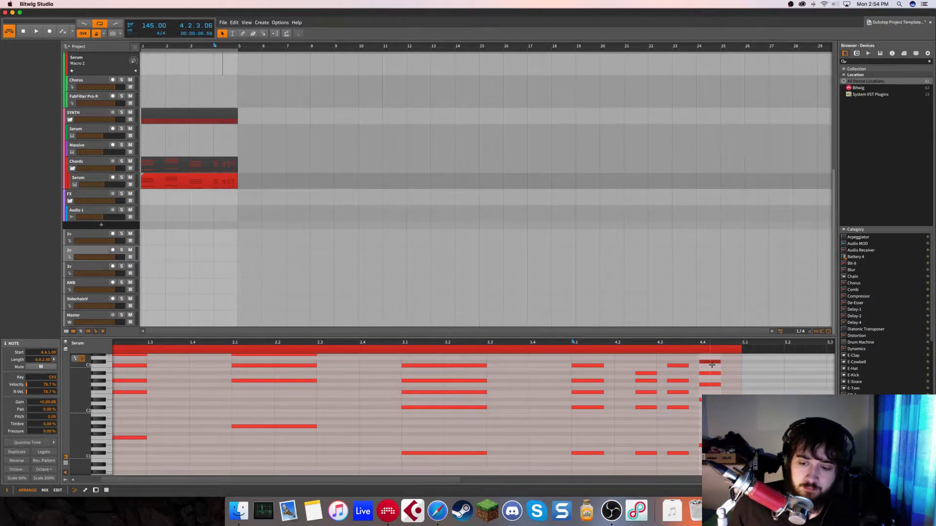
pyautogui.press('space')
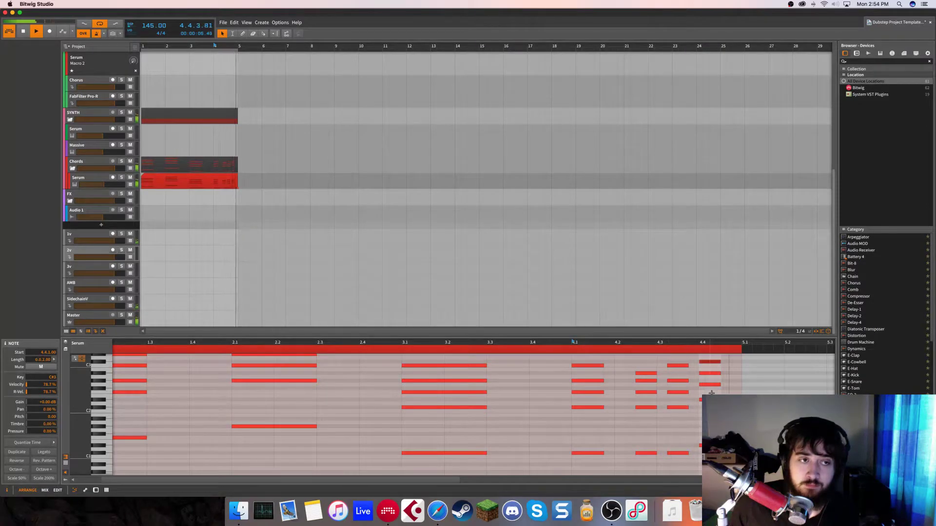
pyautogui.press('space')
pyautogui.press('space')
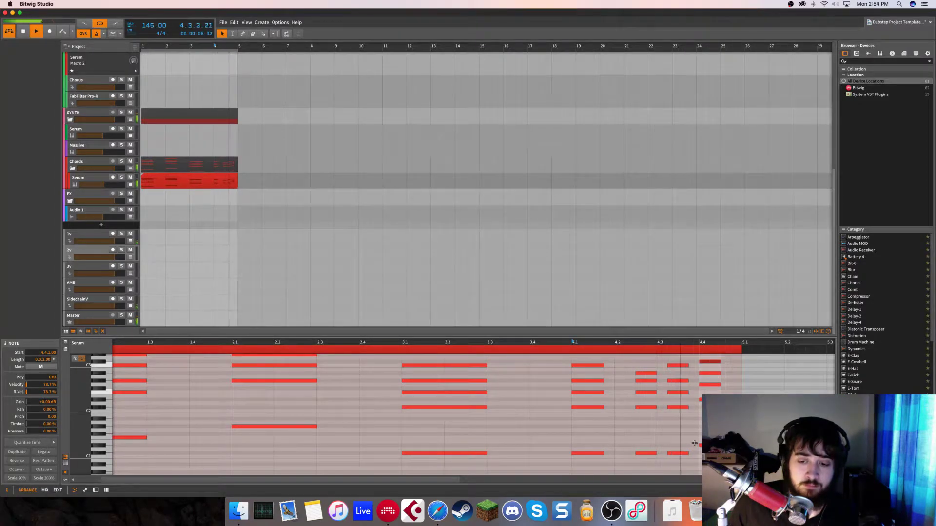
pyautogui.press('space')
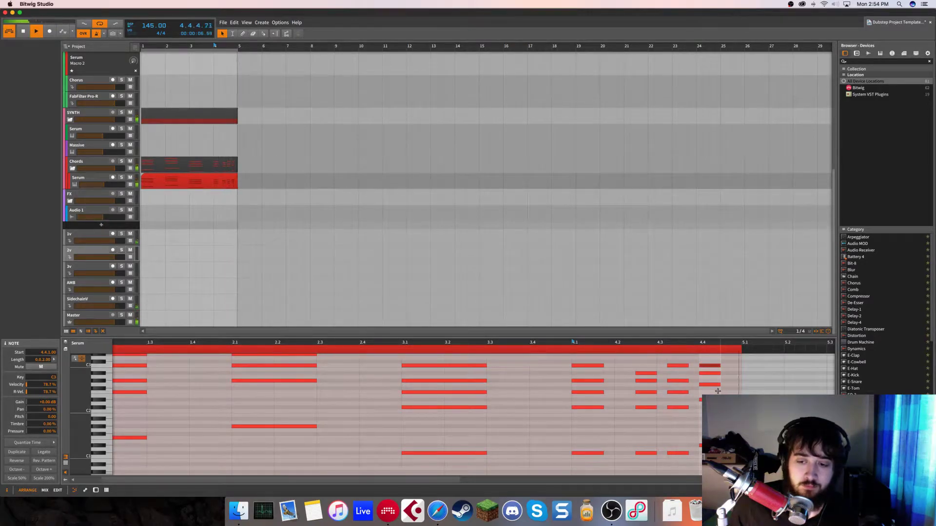
# - Lengthen the last chord at 4.4.1 to 0.0.3.00 and listen to the whole looped progression
pyautogui.moveTo(724, 394); pyautogui.dragTo(732, 365)
pyautogui.press('space')
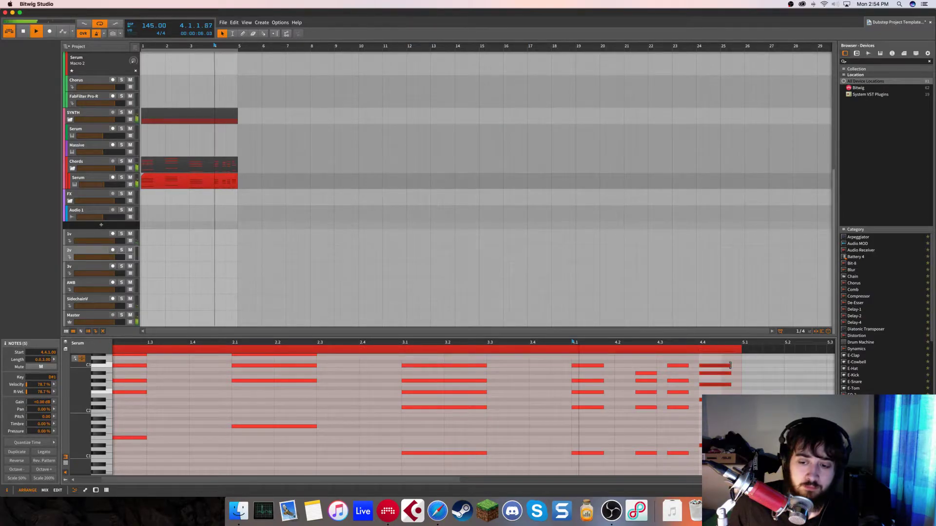
pyautogui.click(689, 370)
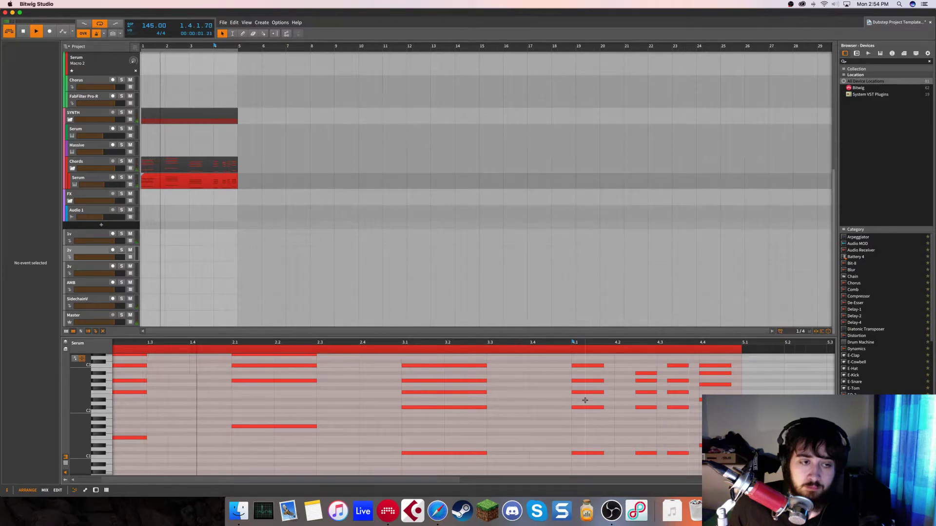
pyautogui.hscroll(-2, 584, 400)
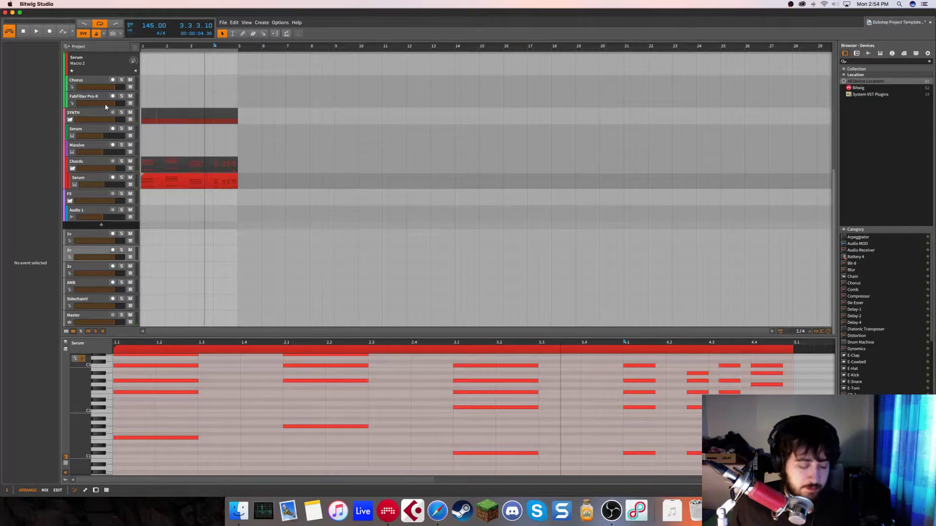
# - Duplicate the Serum track inside the Chords group together with its four-bar chord clip
pyautogui.click(146, 206)
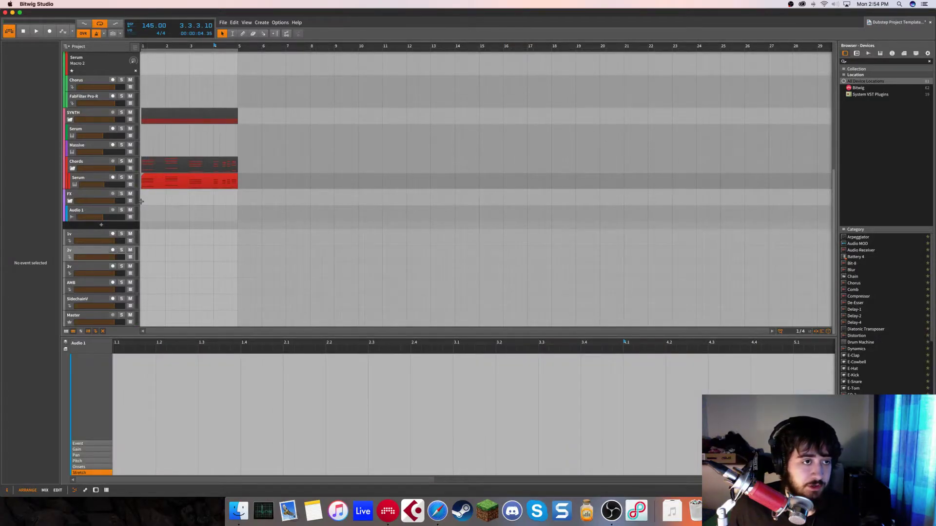
pyautogui.click(152, 182)
pyautogui.click(97, 181)
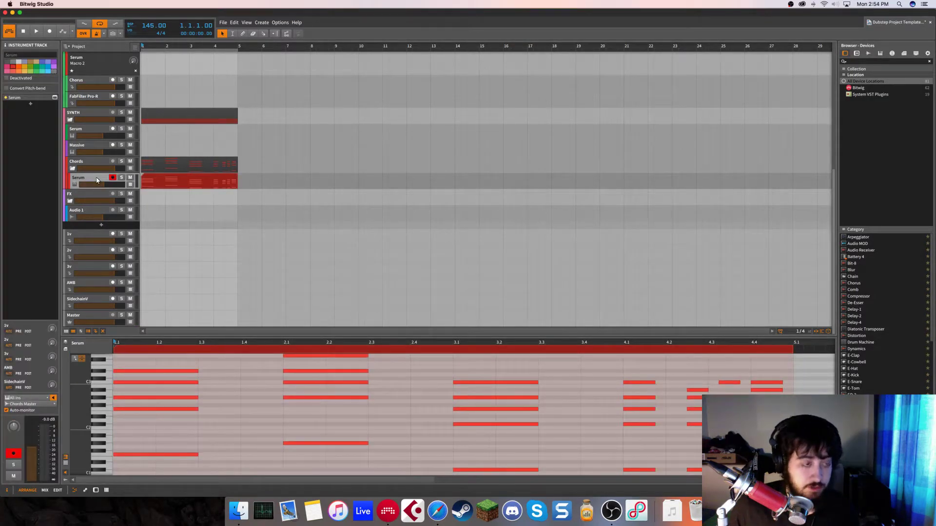
pyautogui.press('super+d')
pyautogui.click(148, 196)
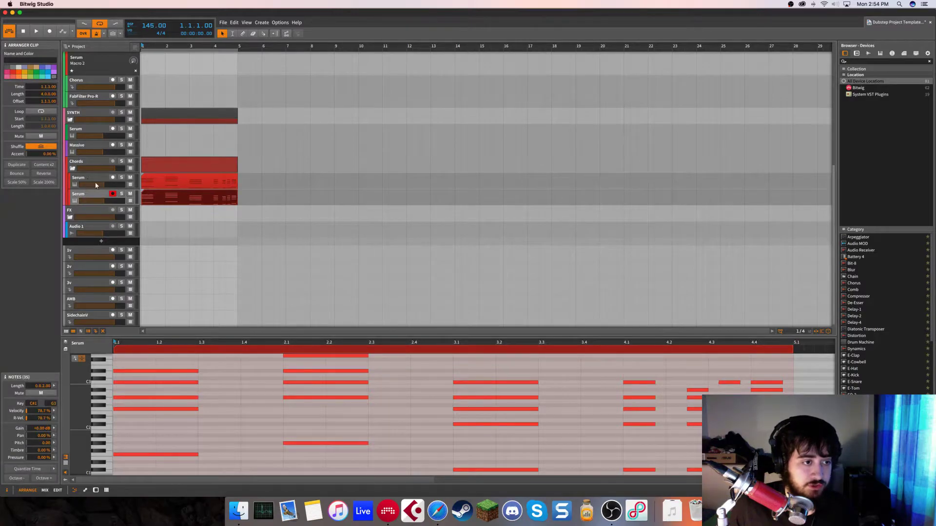
# - Open the duplicated track's Serum, check its effects, lower the unison detune of both oscillators and listen to the layered chords
pyautogui.click(92, 194)
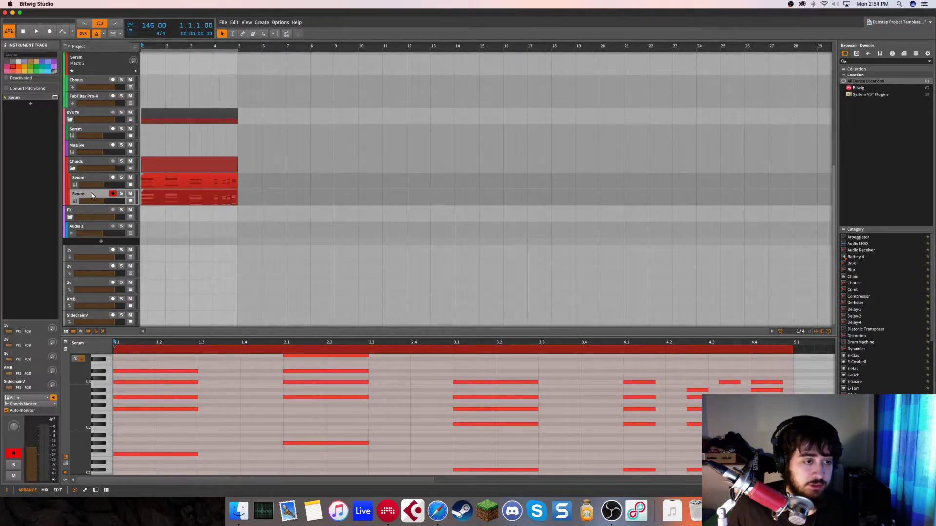
pyautogui.click(55, 98)
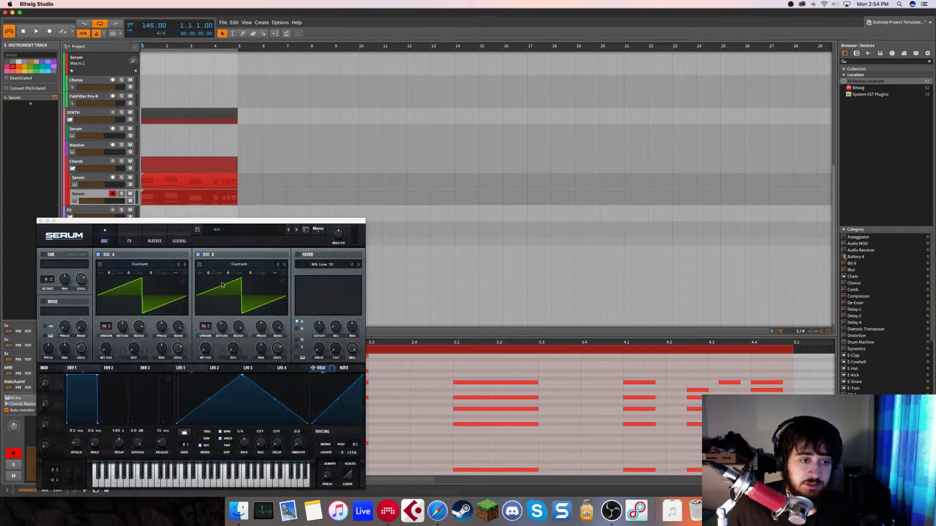
pyautogui.click(131, 239)
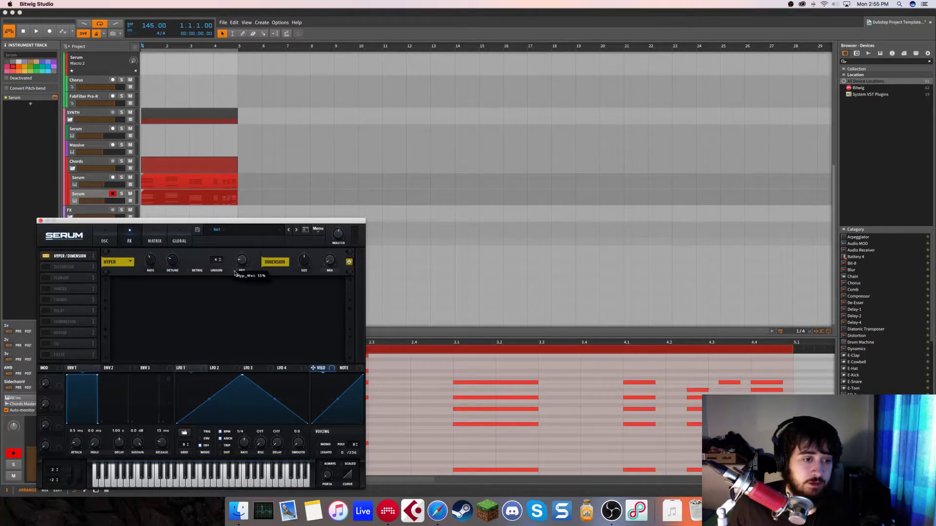
pyautogui.click(105, 238)
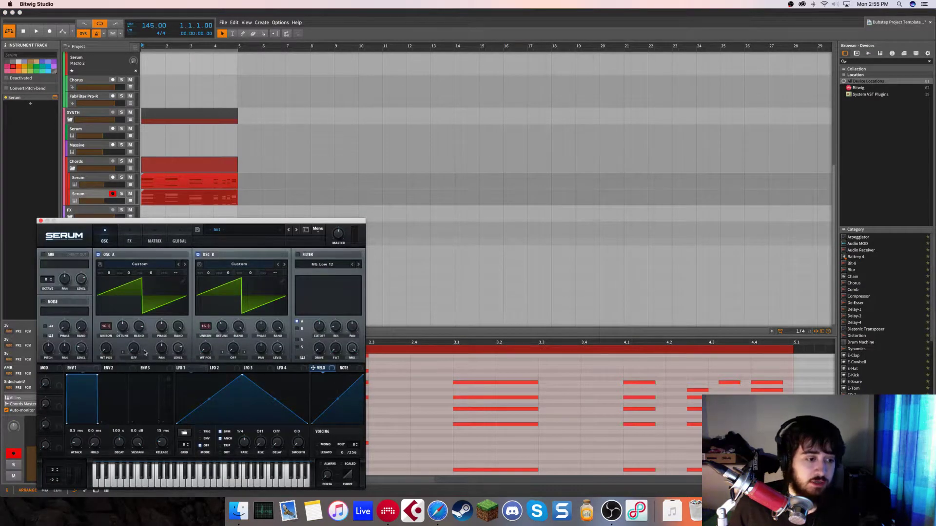
pyautogui.moveTo(123, 326); pyautogui.dragTo(121, 334)
pyautogui.moveTo(222, 326); pyautogui.dragTo(219, 344)
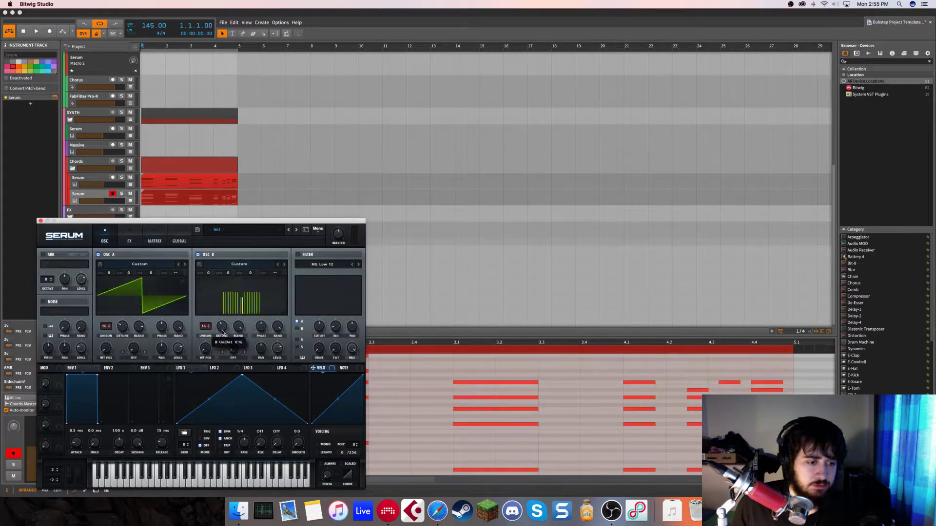
pyautogui.press('space')
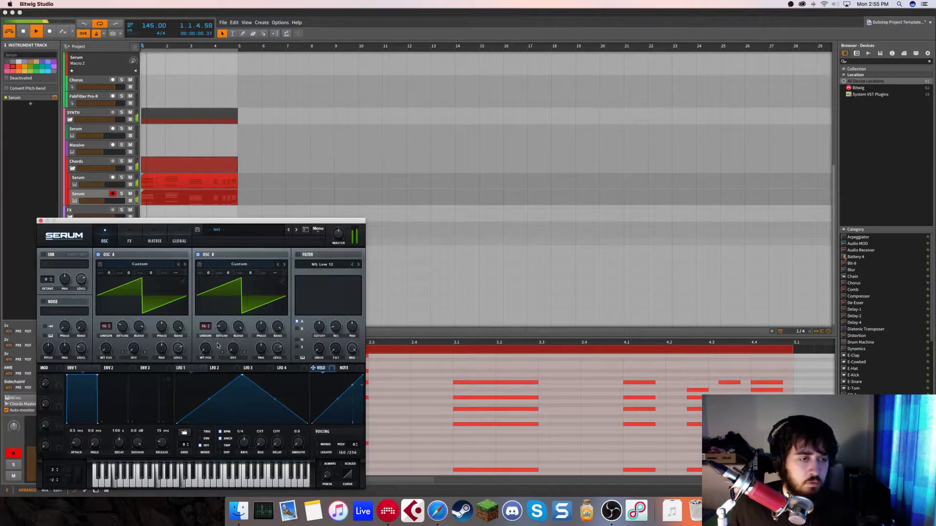
pyautogui.click(41, 221)
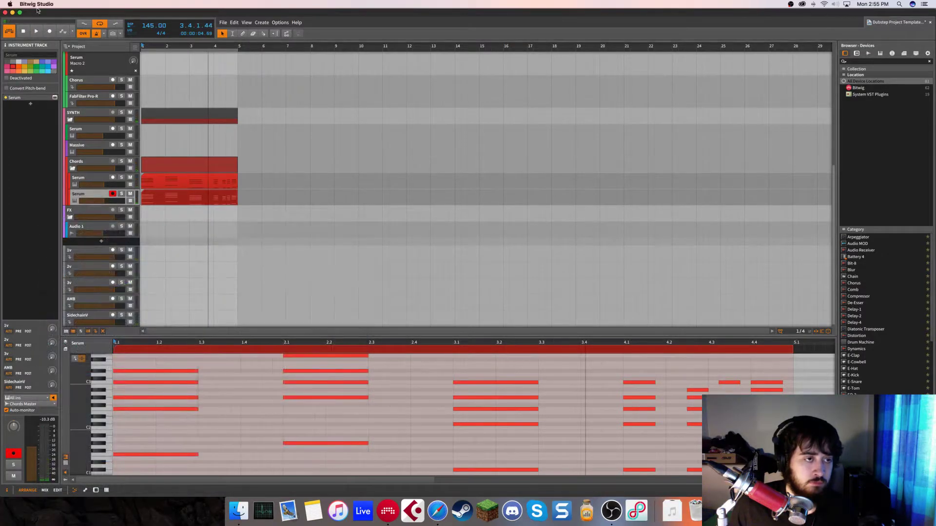
# - Solo the duplicated Serum track during playback and set oscillator A's unison detune to 0.05
pyautogui.press('space')
pyautogui.click(122, 194)
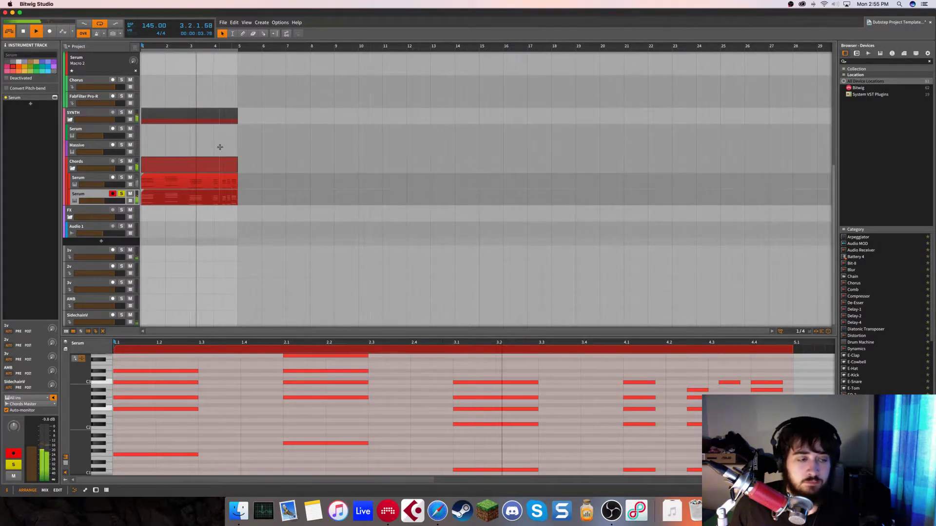
pyautogui.click(55, 98)
pyautogui.click(123, 331)
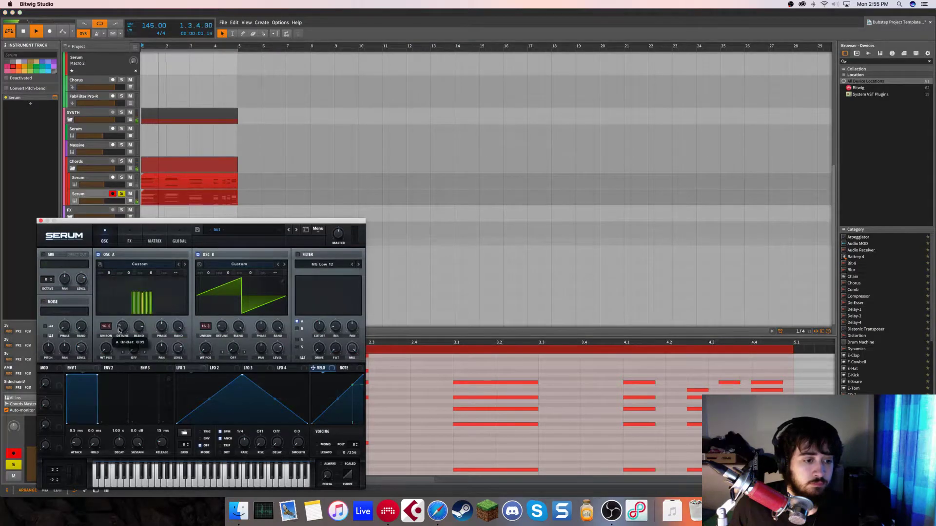
# - Open the first Serum in the Chords group, enable its noise oscillator and load the ARP white noise
pyautogui.click(41, 221)
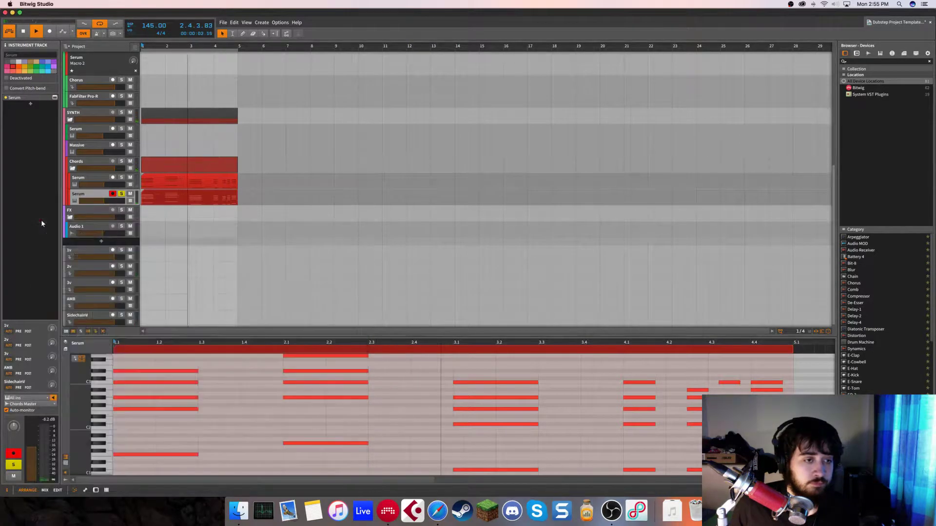
pyautogui.click(90, 179)
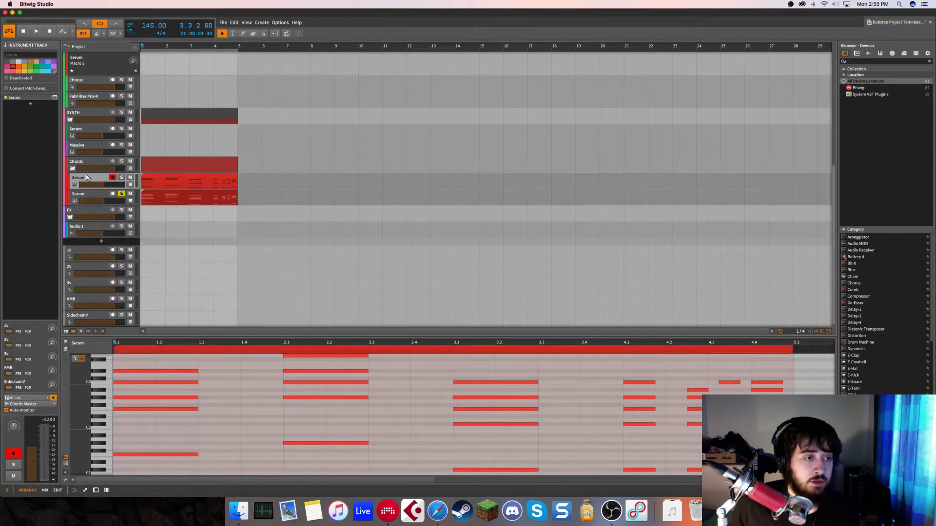
pyautogui.click(55, 97)
pyautogui.click(422, 256)
pyautogui.click(443, 266)
pyautogui.moveTo(447, 275)
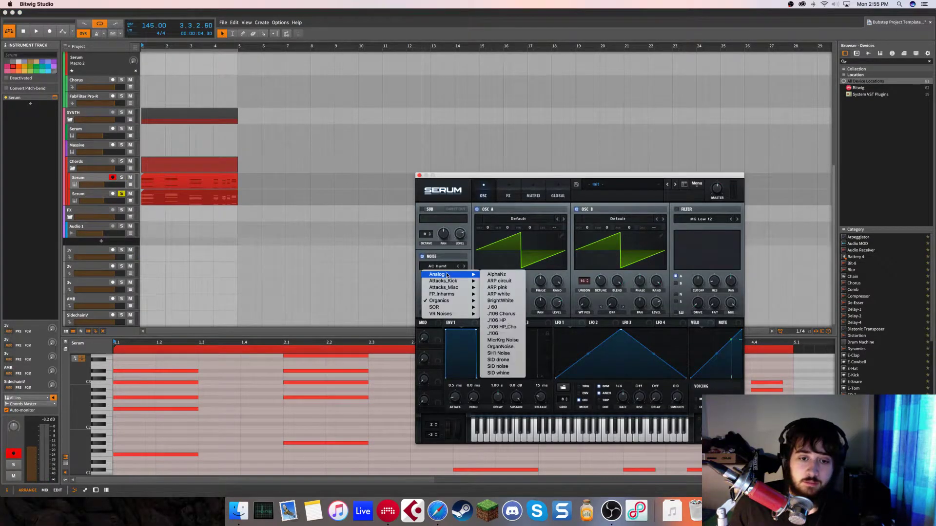
pyautogui.click(510, 295)
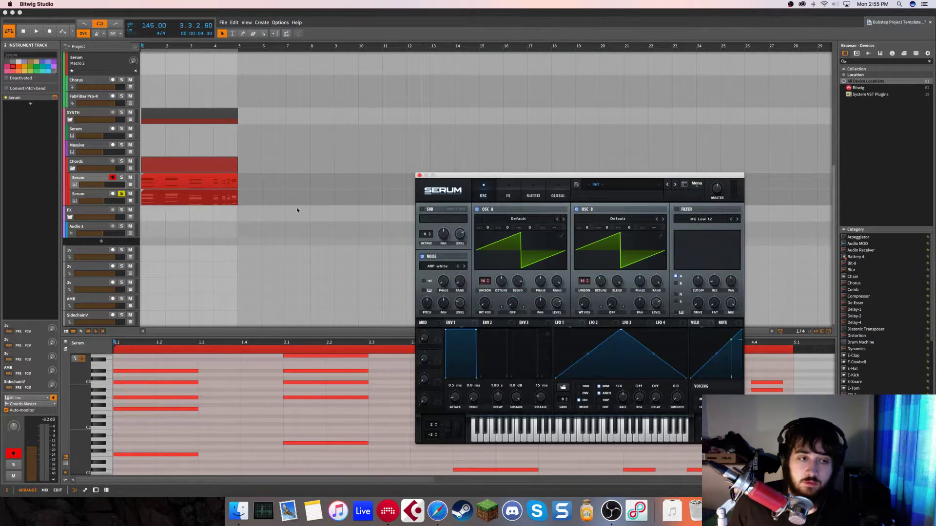
# - Solo the first Serum track, start playback and adjust the noise oscillator's level and pitch
pyautogui.click(122, 179)
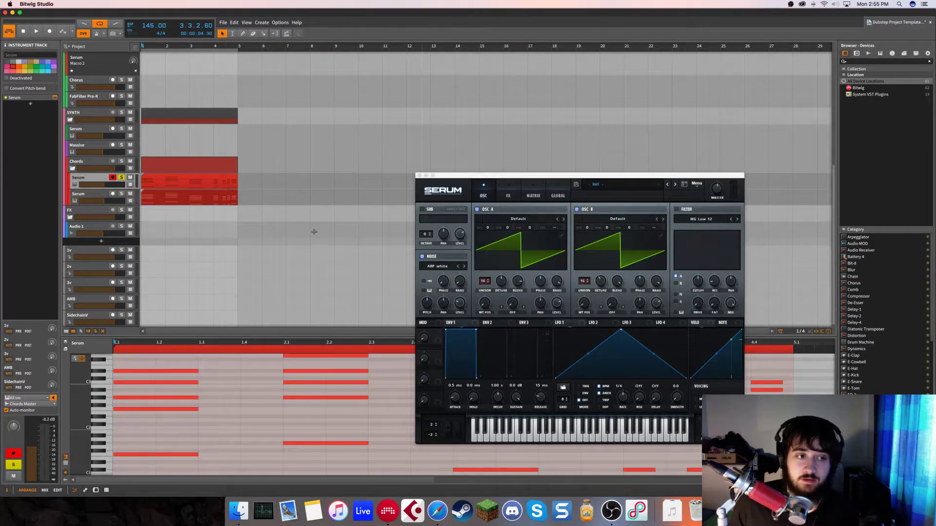
pyautogui.press('space')
pyautogui.click(458, 263)
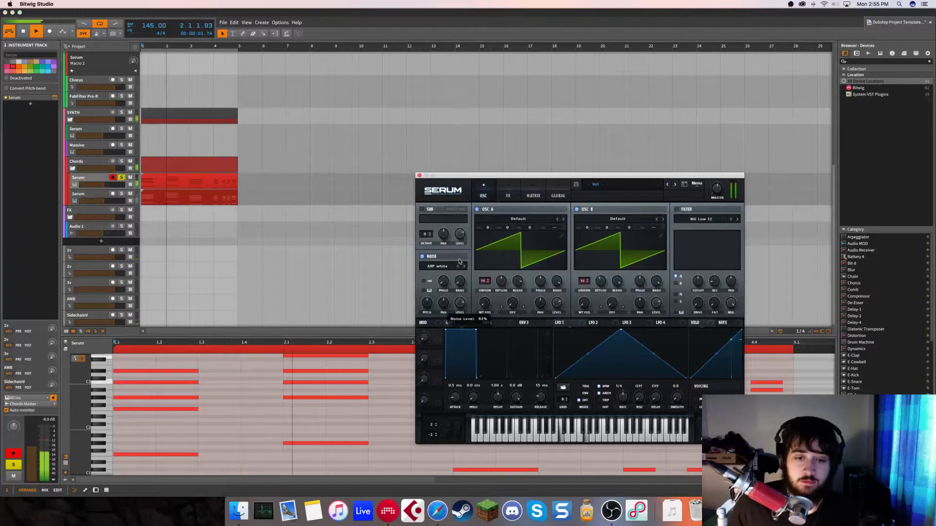
pyautogui.moveTo(449, 273); pyautogui.dragTo(441, 302)
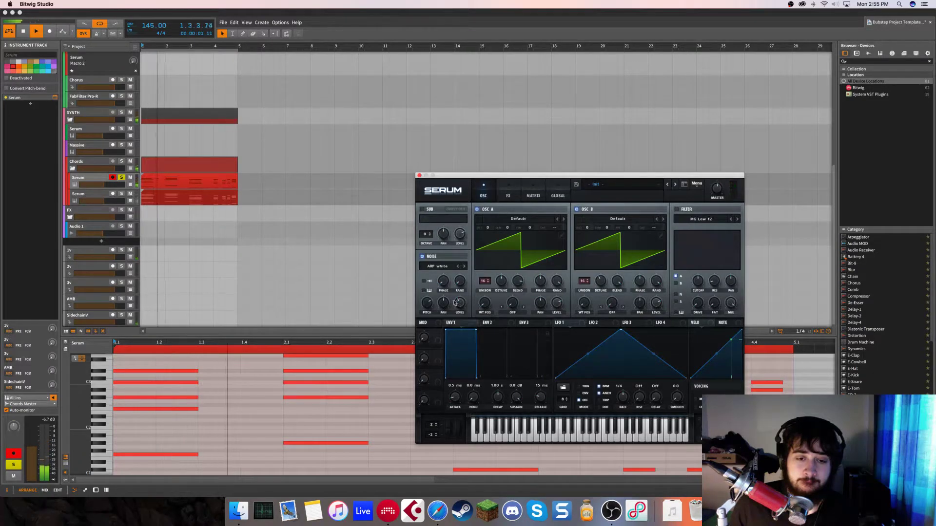
pyautogui.moveTo(426, 310)
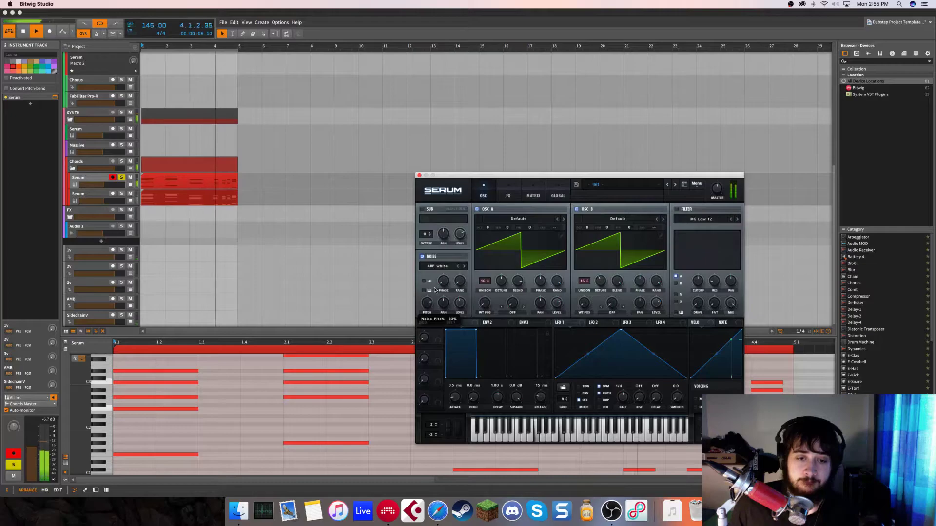
# - Switch the noise to ARP pink, audition it without oscillators A and B, and lower the noise level with both oscillators back on
pyautogui.click(460, 268)
pyautogui.moveTo(463, 305)
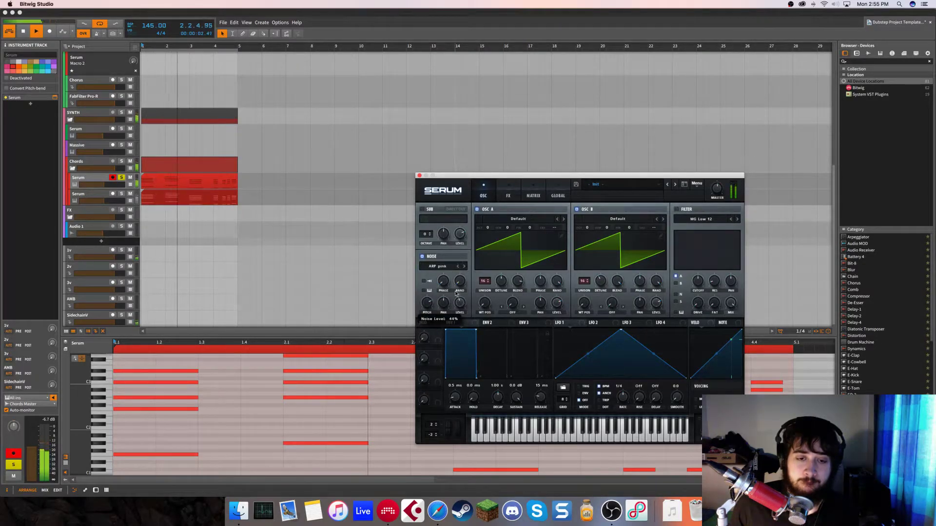
pyautogui.click(476, 209)
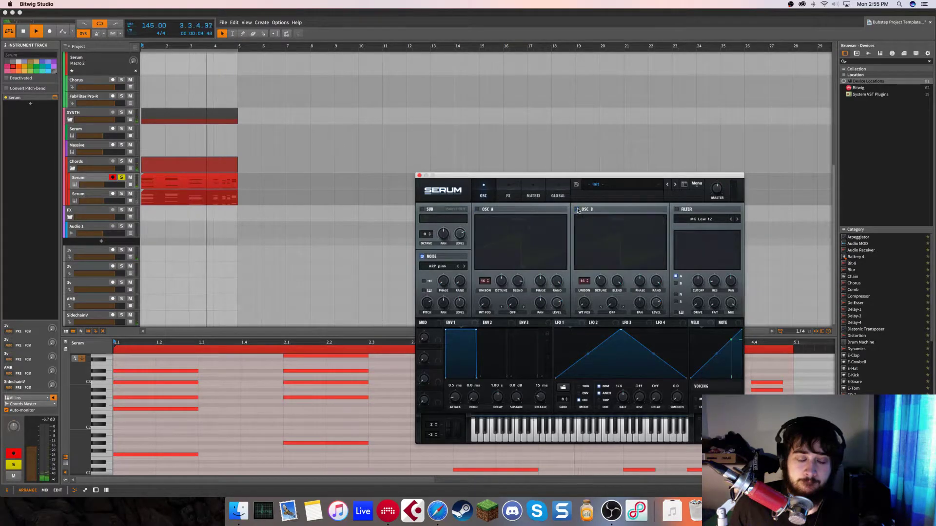
pyautogui.click(478, 209)
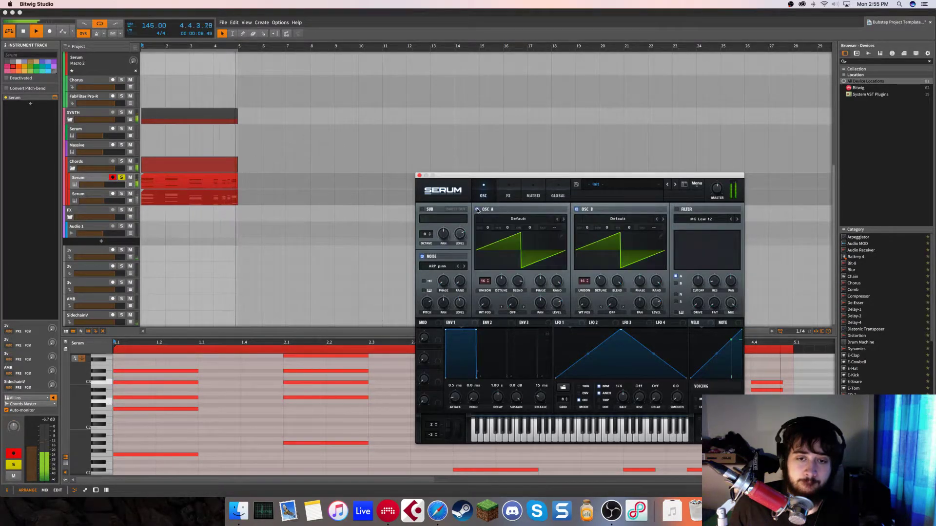
pyautogui.moveTo(457, 311)
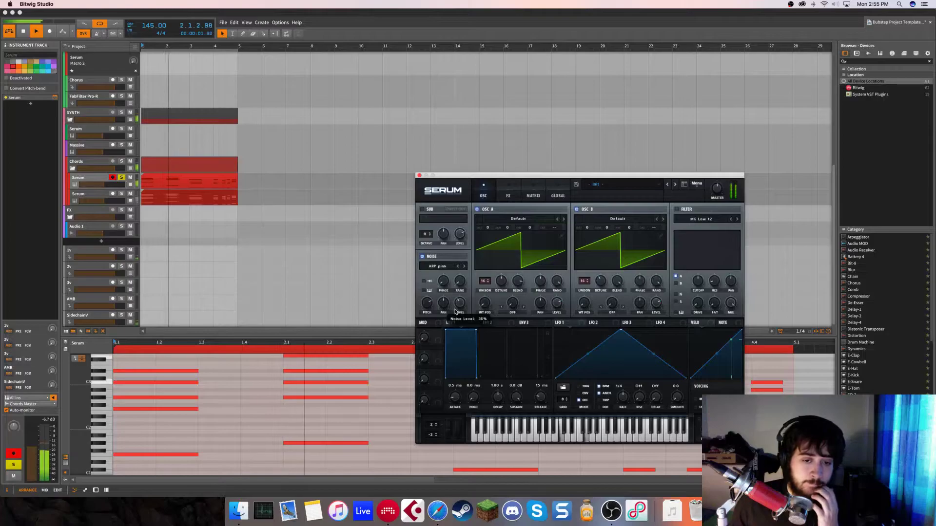
pyautogui.press('space')
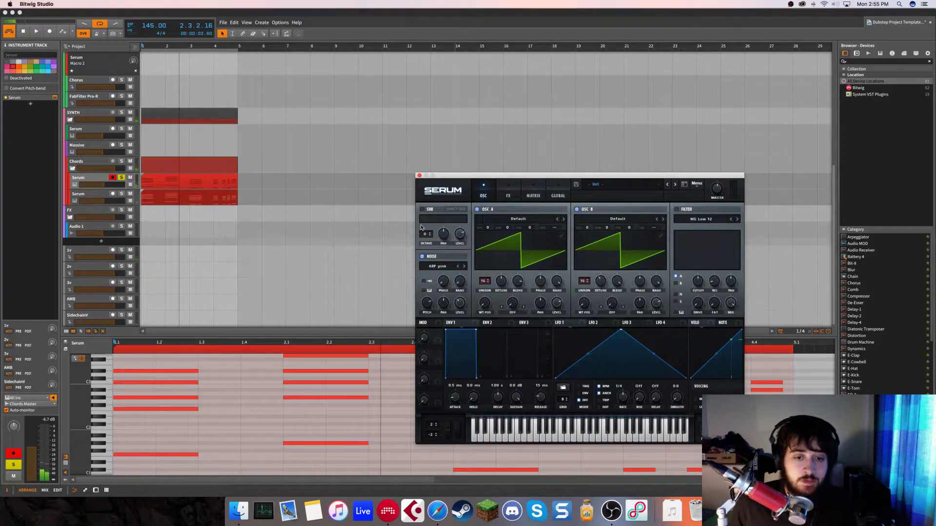
# - Unsolo the first Serum track and insert FabFilter Pro-C 2 on the Chords group
pyautogui.click(420, 176)
pyautogui.click(86, 197)
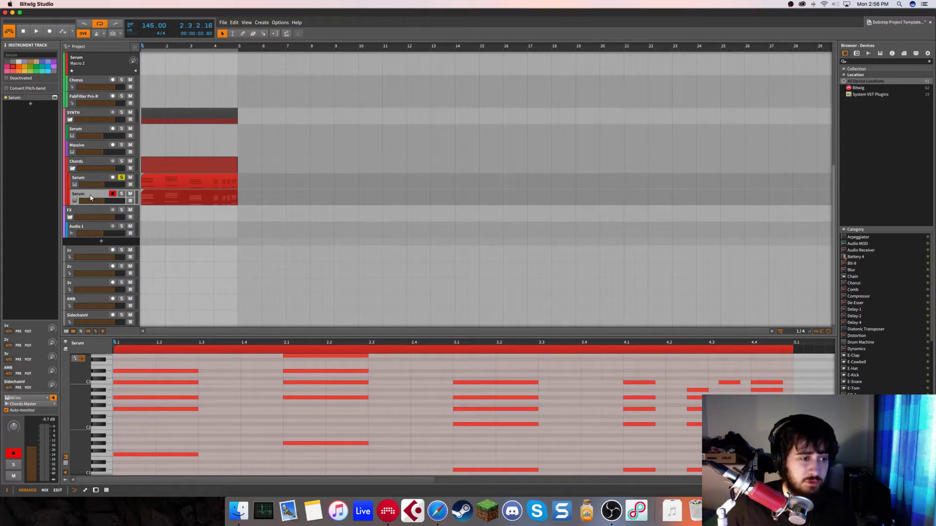
pyautogui.click(94, 172)
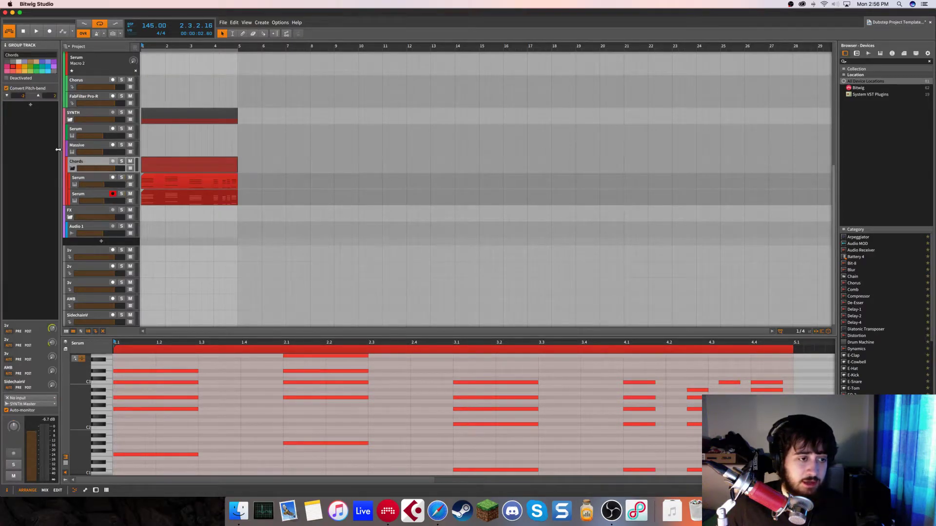
pyautogui.doubleClick(45, 147)
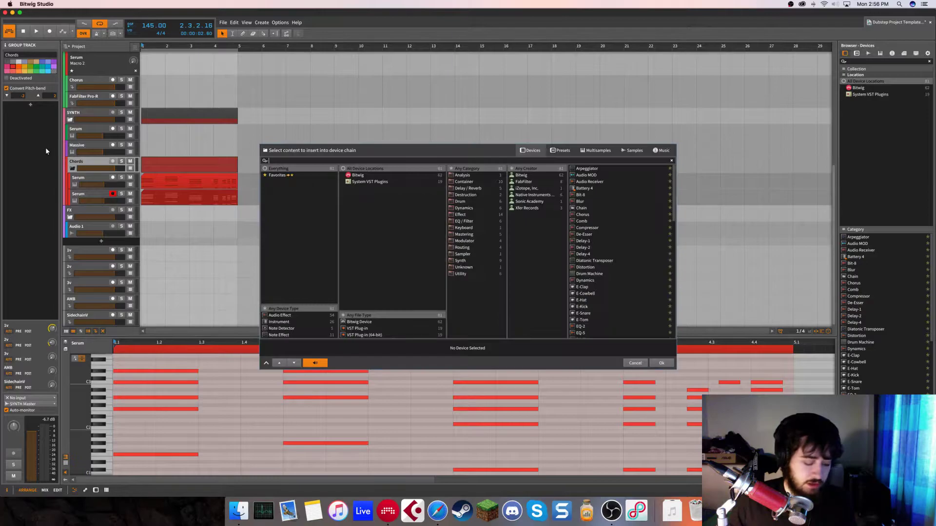
pyautogui.write('c')
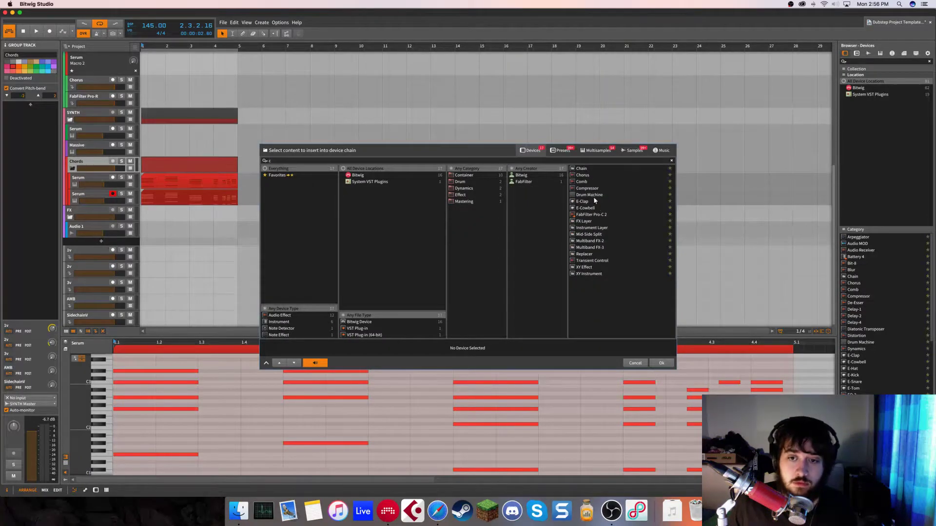
pyautogui.doubleClick(600, 214)
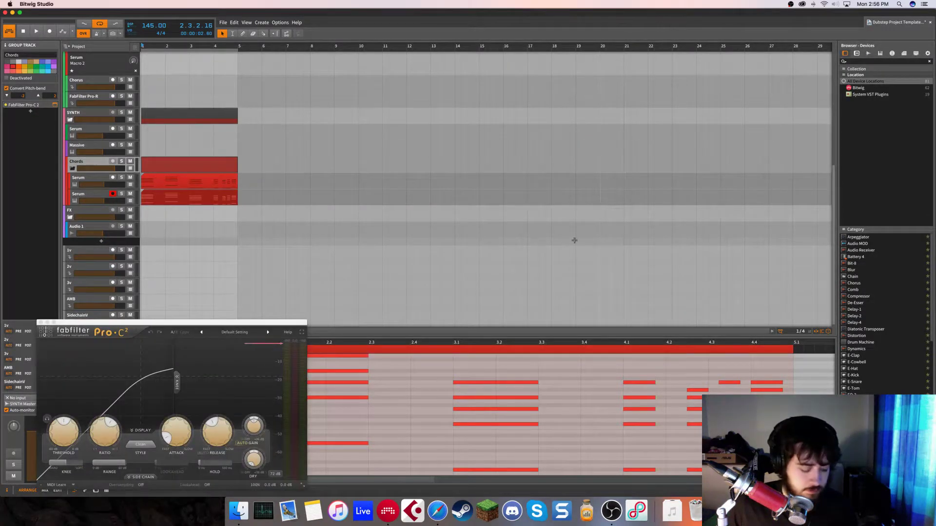
pyautogui.press('d')
pyautogui.moveTo(264, 322); pyautogui.dragTo(516, 153)
# - Listen to the compressed chords, change the Pro-C 2 style to Bus and set the threshold to about -7.43 dB
pyautogui.press('space')
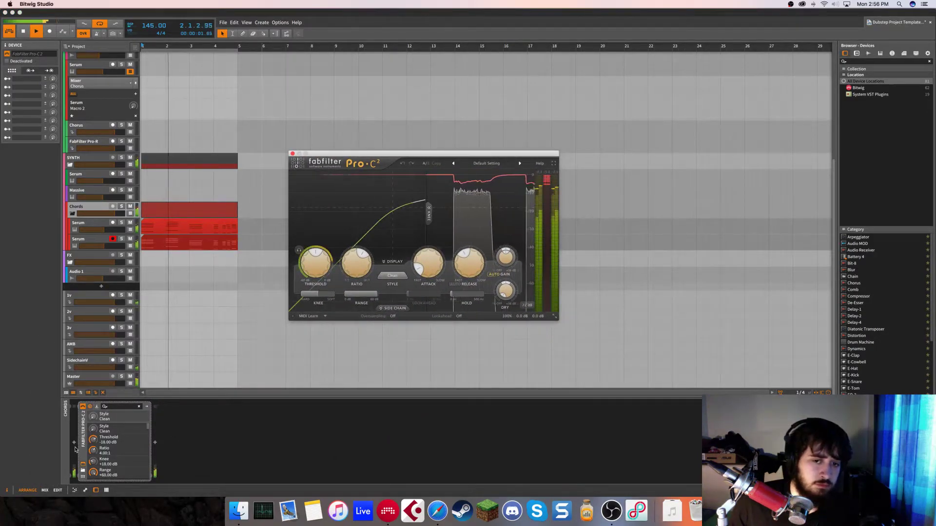
pyautogui.press('space')
pyautogui.click(393, 276)
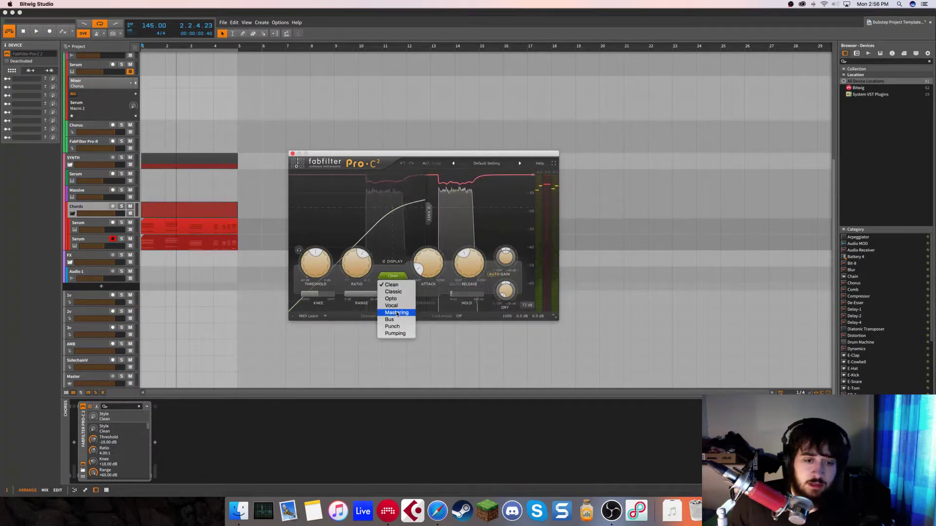
pyautogui.click(389, 319)
pyautogui.moveTo(322, 265); pyautogui.dragTo(324, 249)
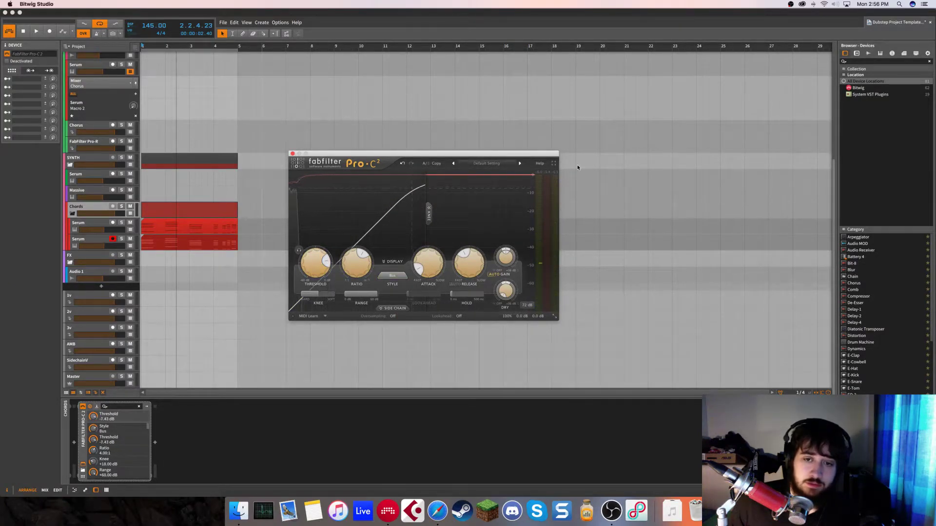
# - Show Pro-C 2's side chain section, enable its high-frequency cut at 5000 Hz and set the threshold to about -6.21 dB
pyautogui.click(554, 164)
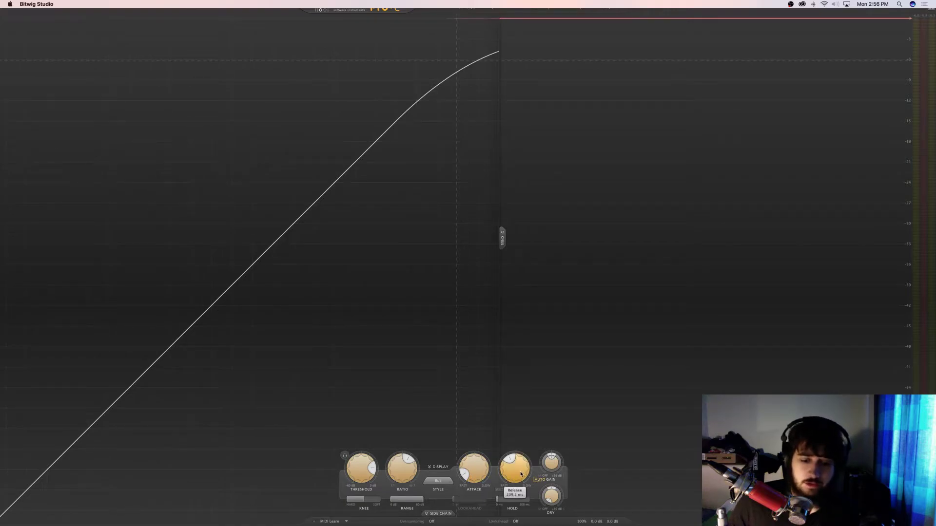
pyautogui.click(437, 514)
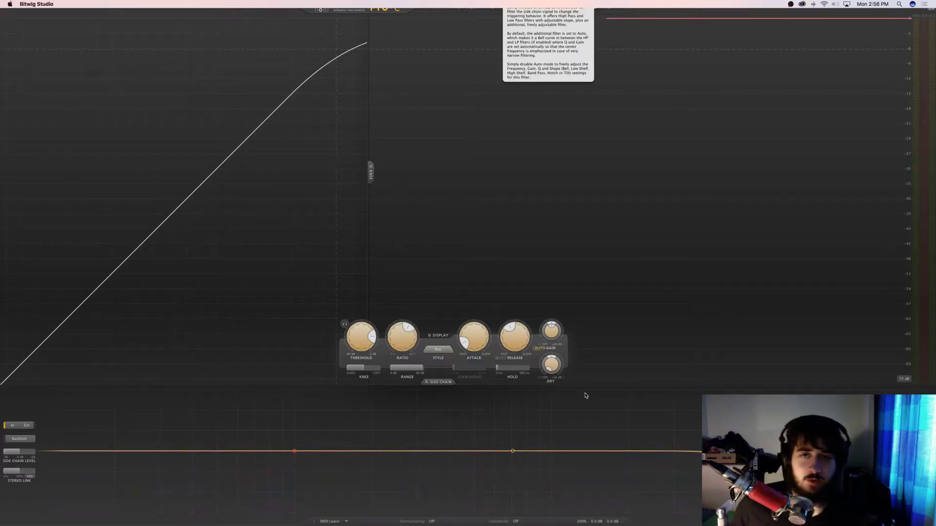
pyautogui.press('space')
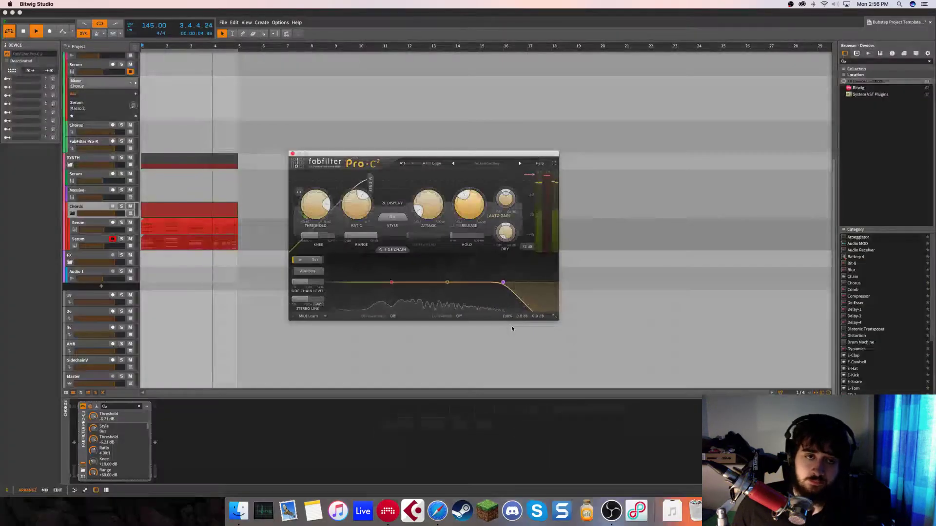
pyautogui.press('Escape')
# - Compare the playing chords with Pro-C 2 off and on, and set its threshold to about -2.09 dB in an enlarged window
pyautogui.click(84, 407)
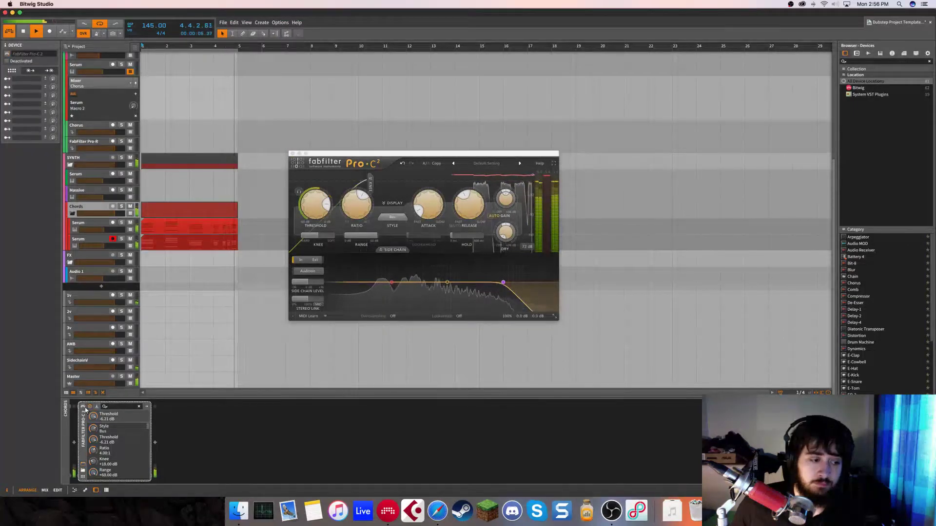
pyautogui.click(83, 407)
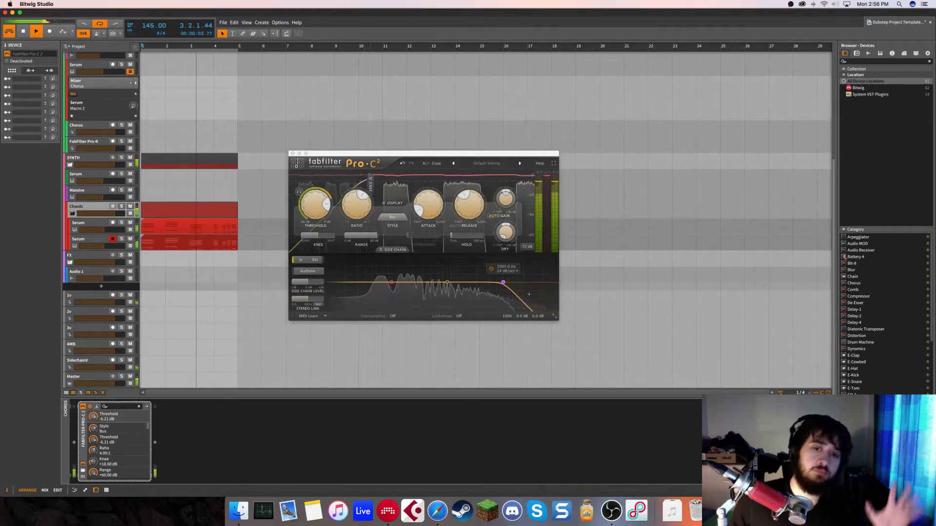
pyautogui.click(554, 316)
pyautogui.click(568, 332)
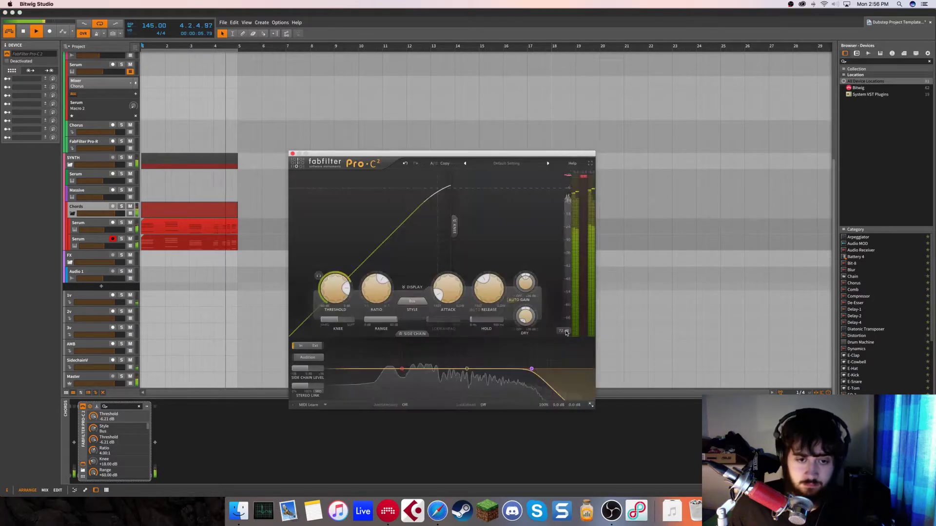
pyautogui.moveTo(429, 155); pyautogui.dragTo(398, 117)
pyautogui.moveTo(292, 249)
pyautogui.mouseDown()
pyautogui.moveTo(289, 266)
pyautogui.moveTo(302, 236)
pyautogui.mouseUp()
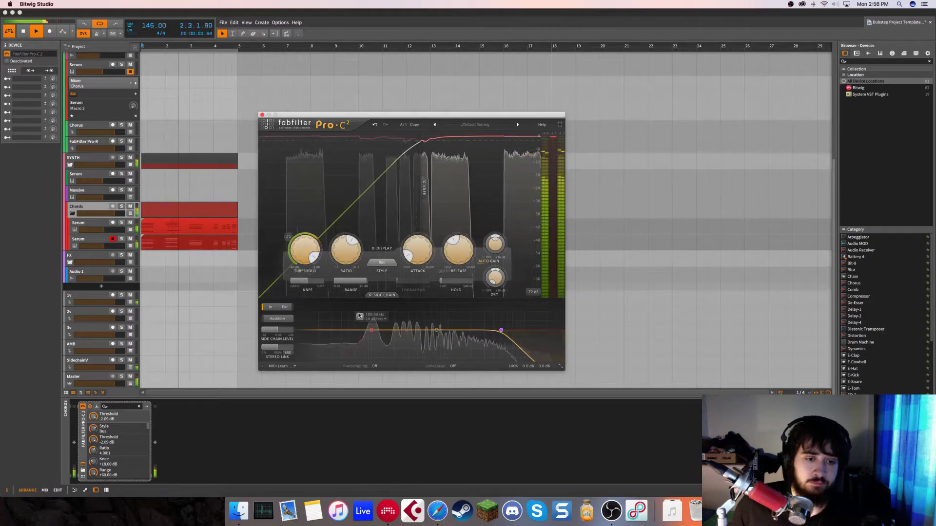
# - Enable the side chain's low-frequency cut at 100 Hz and move the mid band to a lower frequency with a slight boost
pyautogui.click(372, 330)
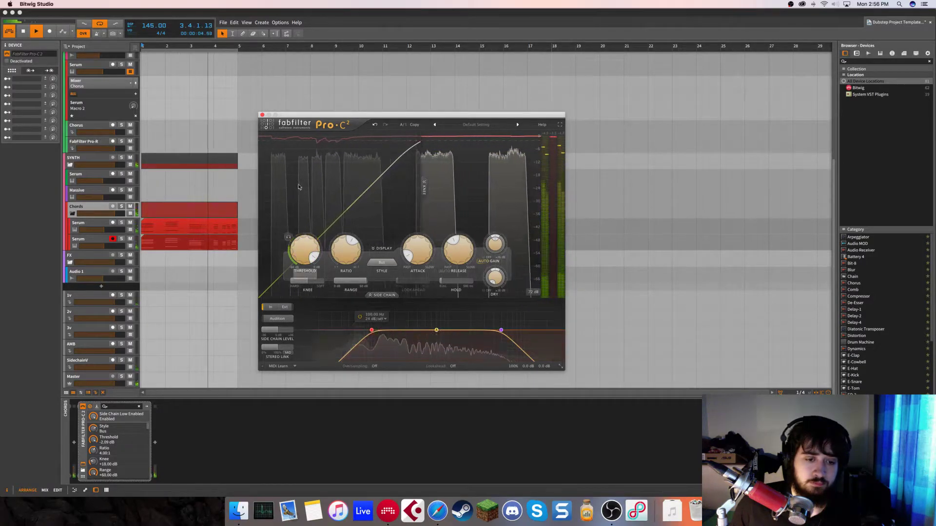
pyautogui.click(436, 331)
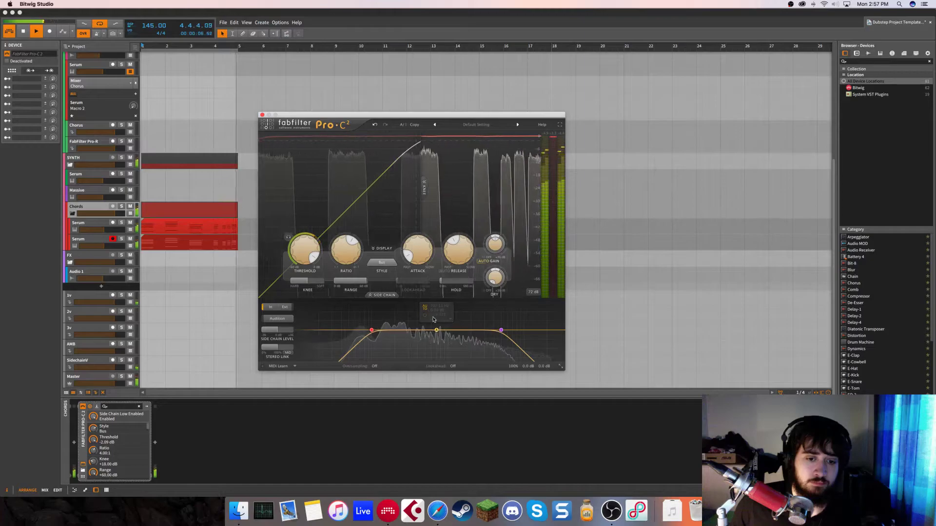
pyautogui.moveTo(436, 331); pyautogui.dragTo(405, 326)
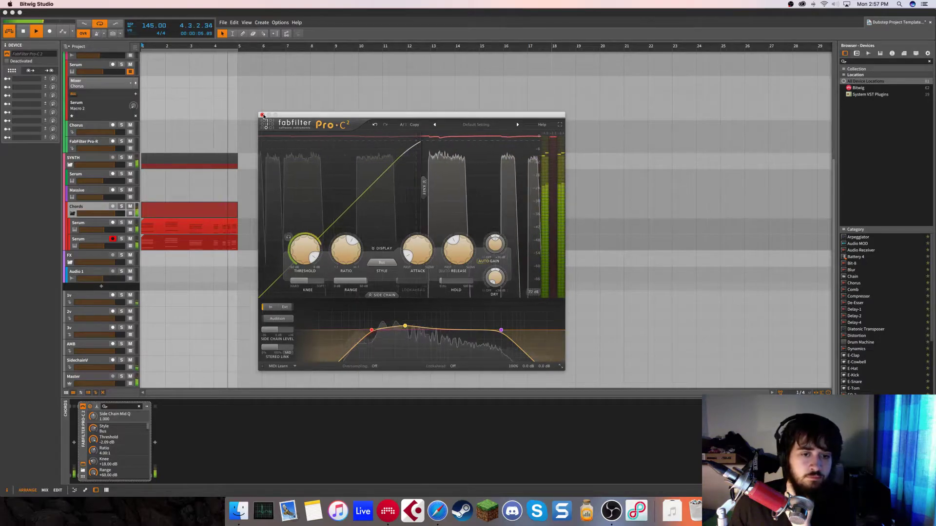
# - Replay the chord loop and fine-tune the compressor's threshold to about -2.76 dB
pyautogui.press('space')
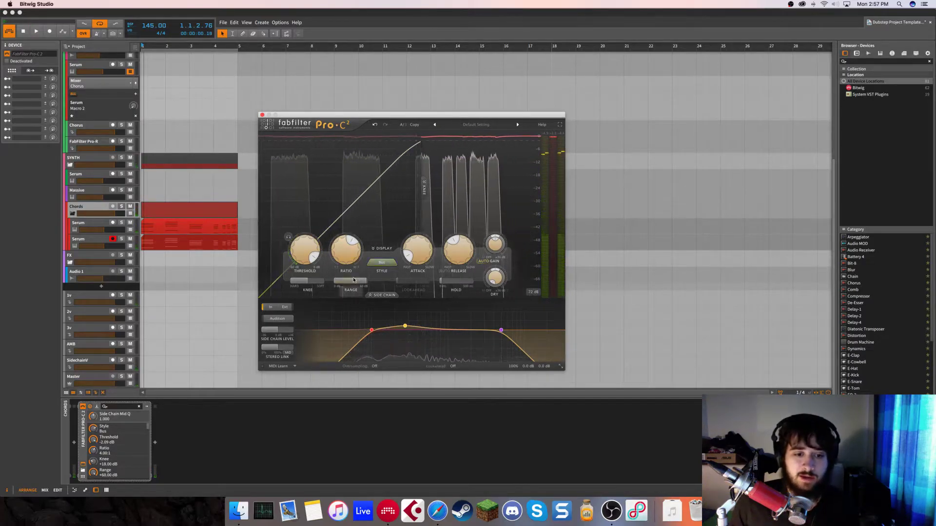
pyautogui.press('space')
pyautogui.moveTo(298, 244)
pyautogui.mouseDown()
pyautogui.moveTo(300, 275)
pyautogui.moveTo(302, 229)
pyautogui.mouseUp()
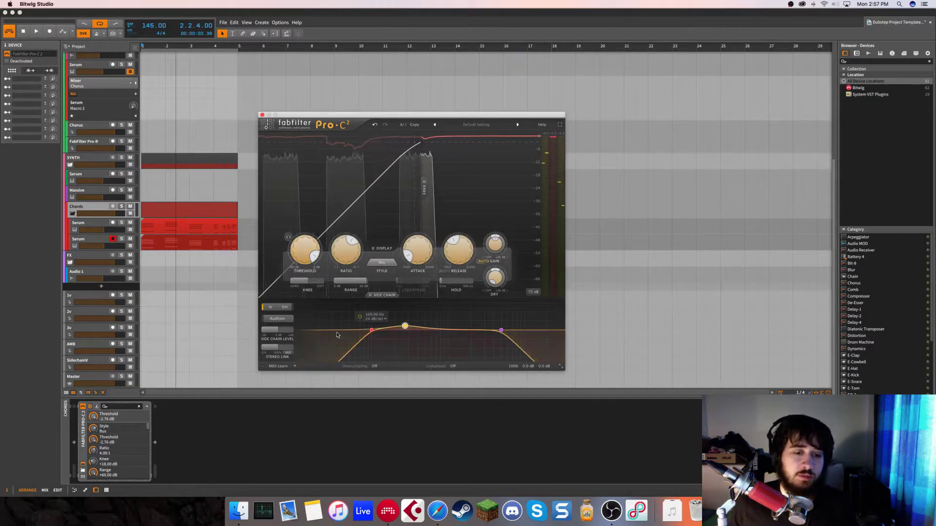
pyautogui.moveTo(362, 343)
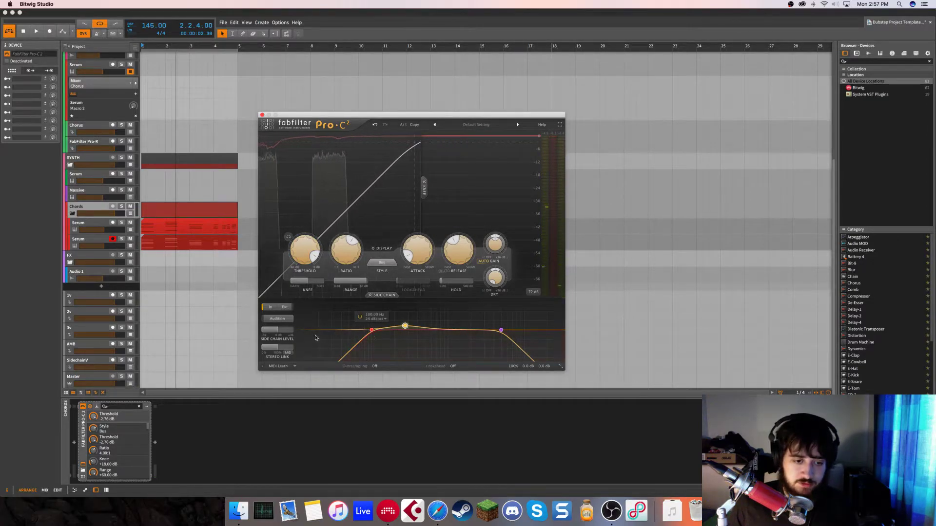
pyautogui.moveTo(540, 341)
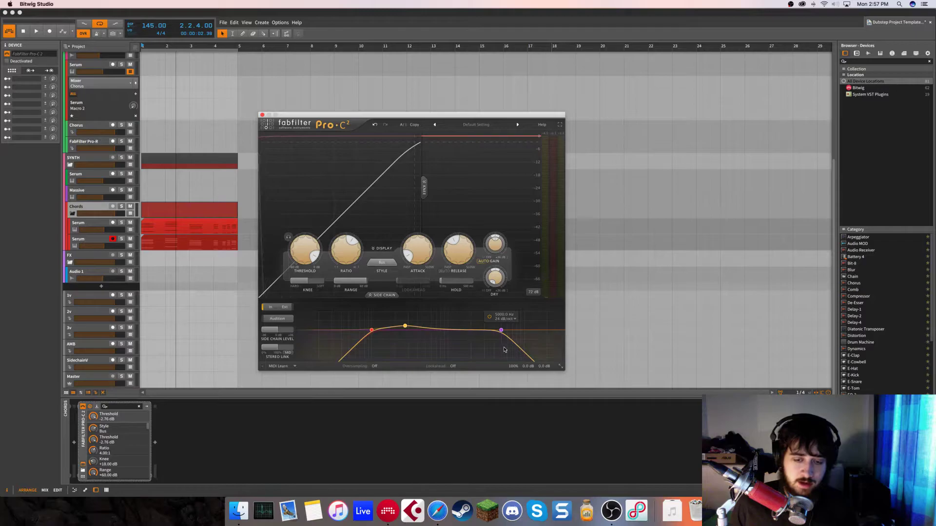
# - Close the Pro-C 2 window, duplicate the second Serum track in the Chords group twice and open the last copy's clip
pyautogui.moveTo(471, 333)
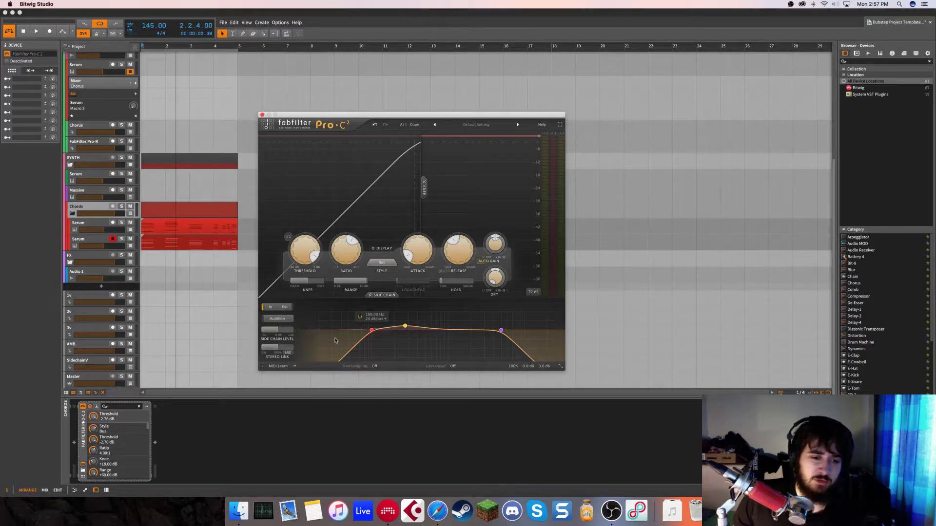
pyautogui.moveTo(348, 301)
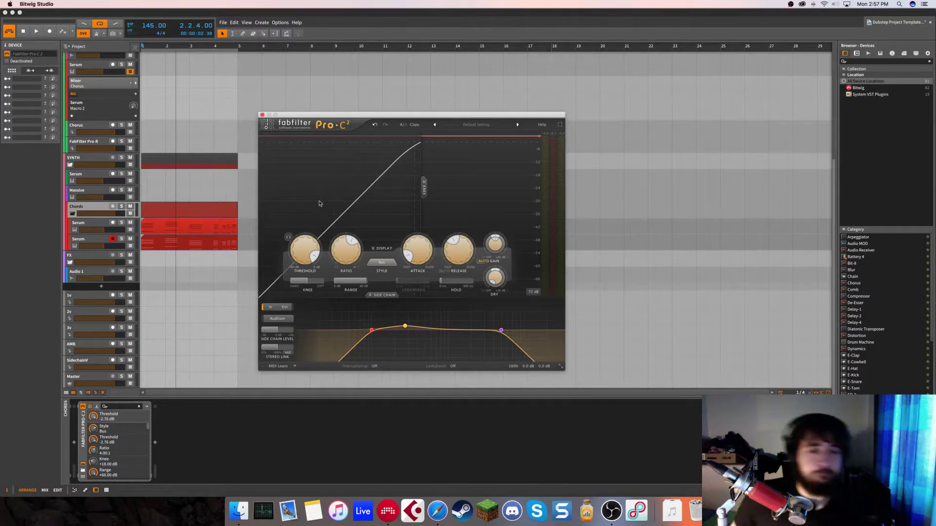
pyautogui.click(261, 115)
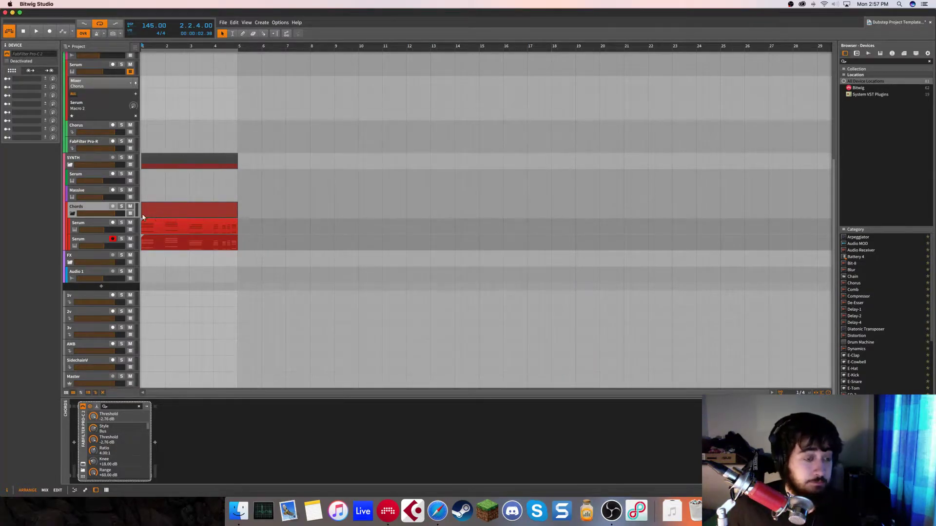
pyautogui.click(95, 241)
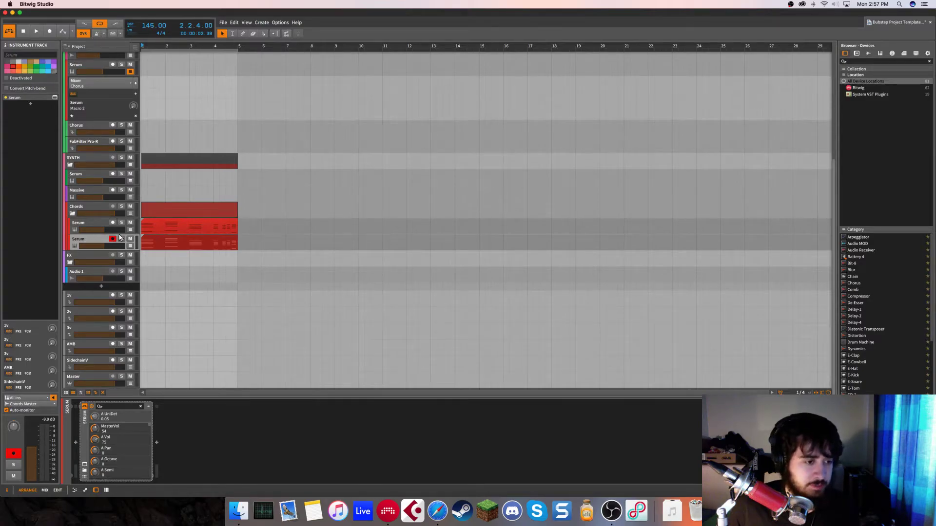
pyautogui.press('super+d')
pyautogui.press('super+d')
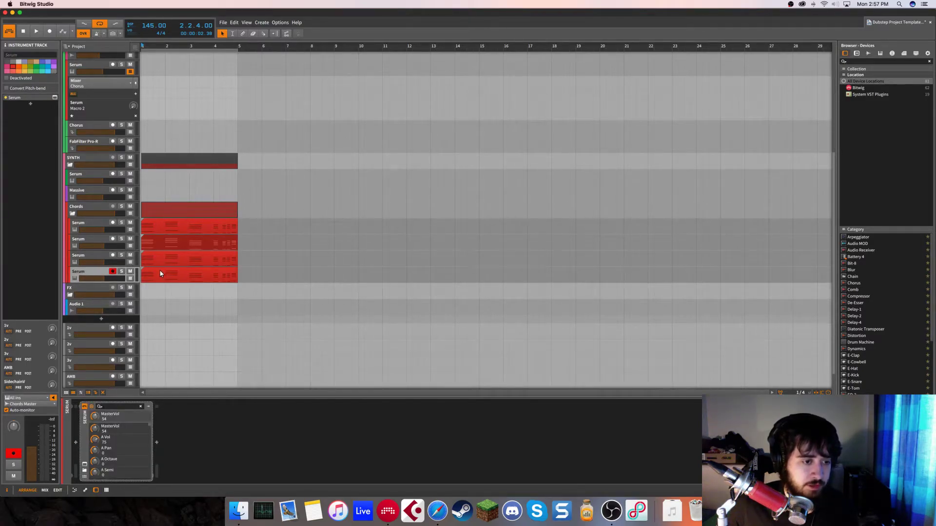
pyautogui.doubleClick(160, 273)
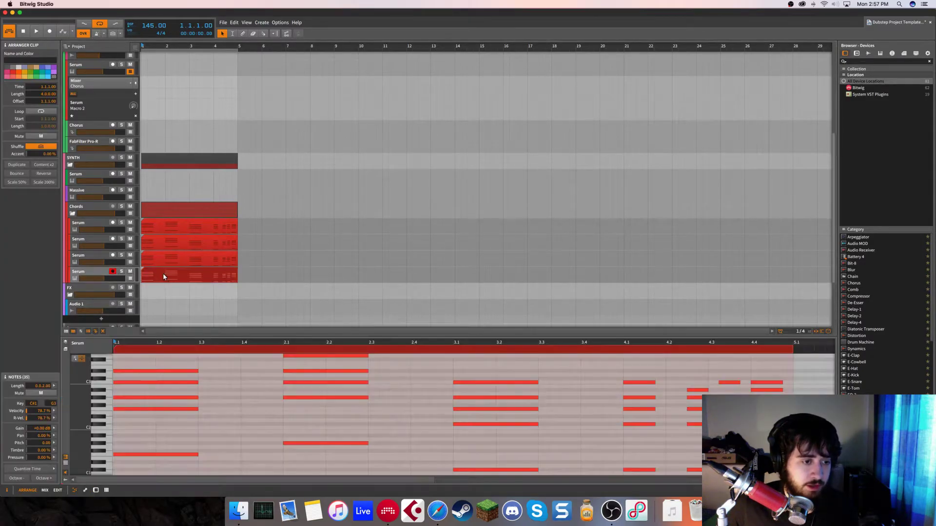
# - Rename the first two Serum tracks in the Chords group as Supersaws and Tight Saws
pyautogui.doubleClick(92, 223)
pyautogui.write('Supersaws')
pyautogui.press('Return')
pyautogui.doubleClick(100, 239)
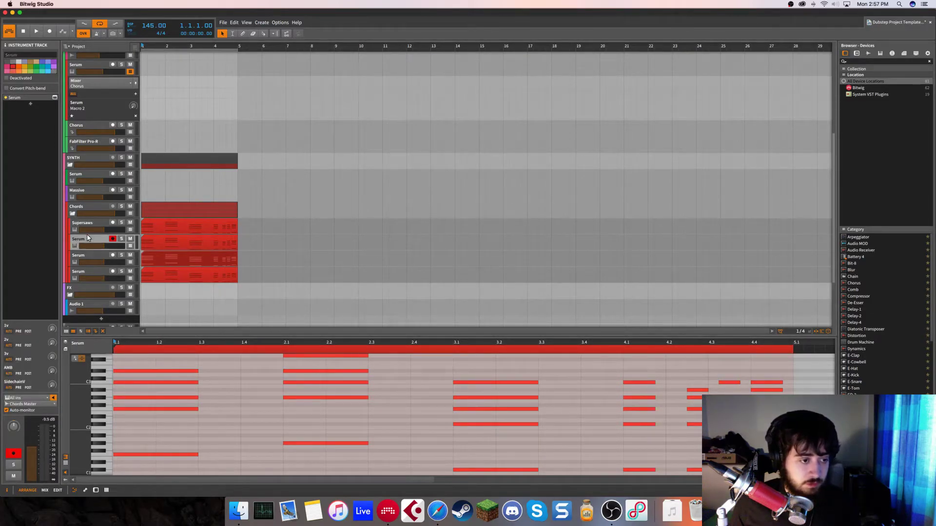
pyautogui.write('Tight Saws')
pyautogui.press('Return')
# - Rename the two duplicated Serum tracks in the Chords group as Bass and High
pyautogui.doubleClick(97, 255)
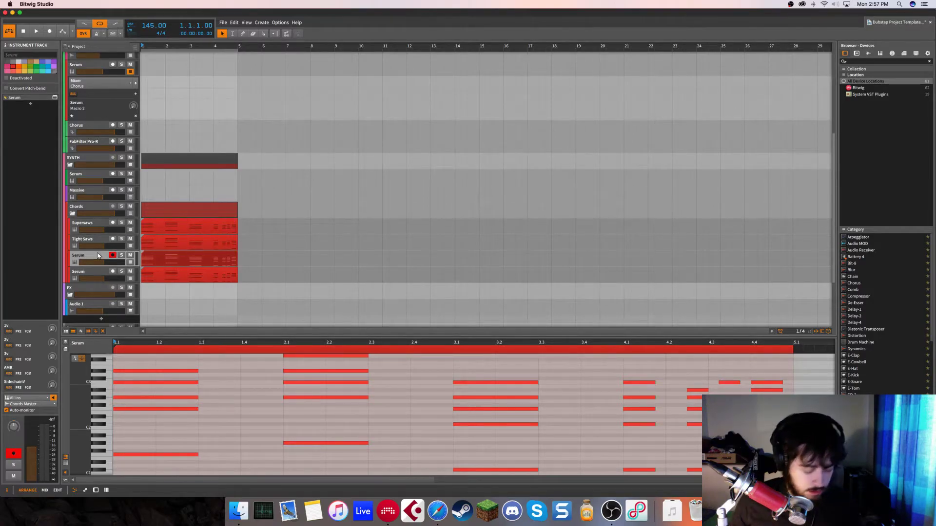
pyautogui.write('Bass')
pyautogui.press('Return')
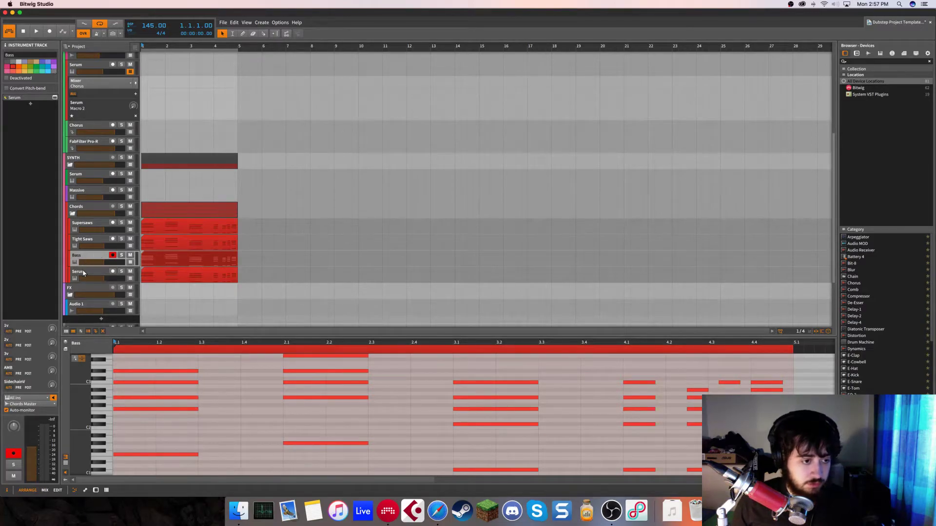
pyautogui.doubleClick(82, 272)
pyautogui.write('H')
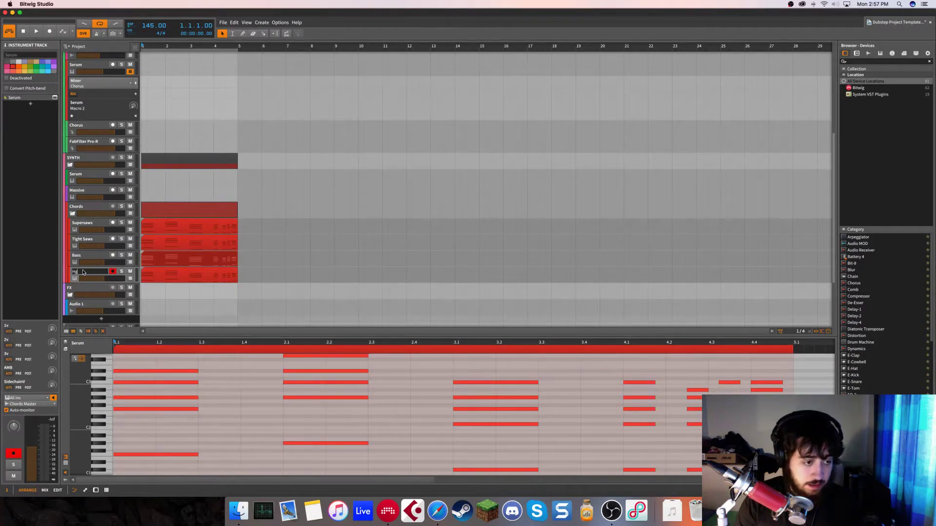
pyautogui.press('Return')
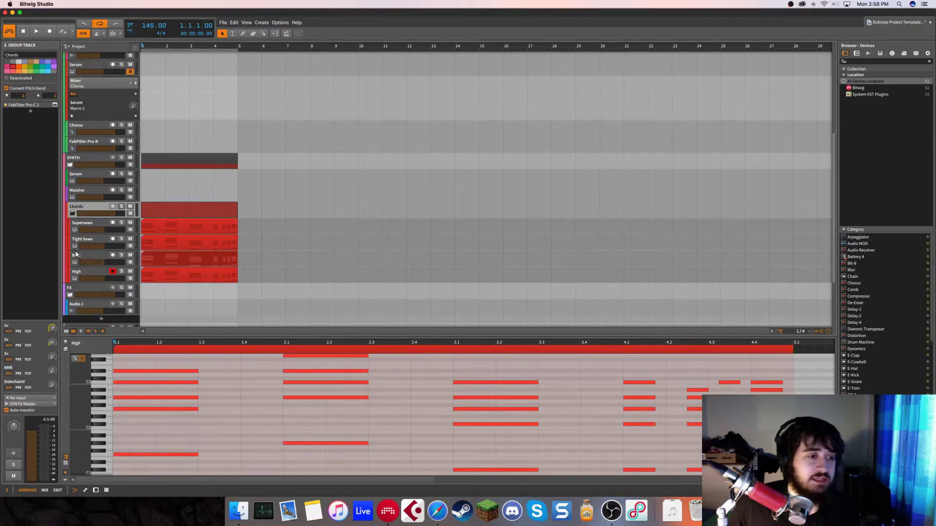
# - Delete the upper chord notes from the Bass track's clip, keeping only the lowest note of each chord
pyautogui.click(80, 255)
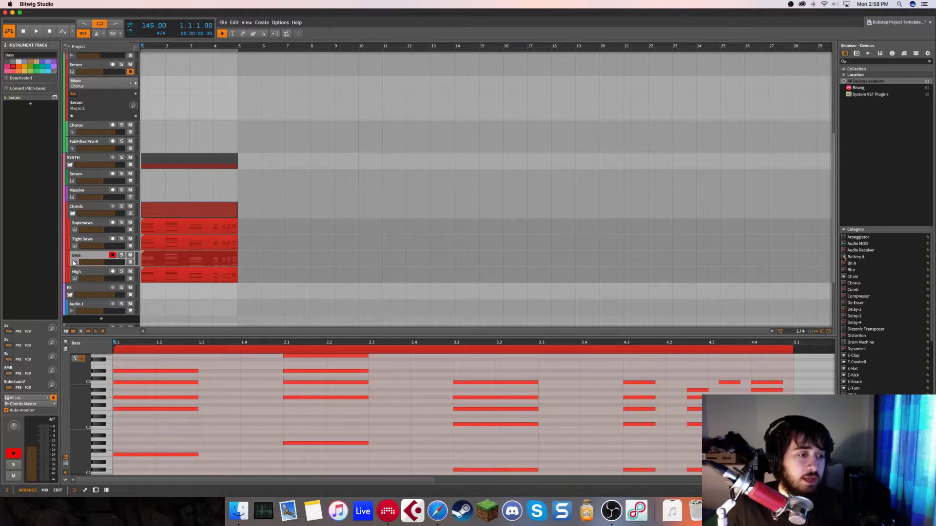
pyautogui.click(75, 272)
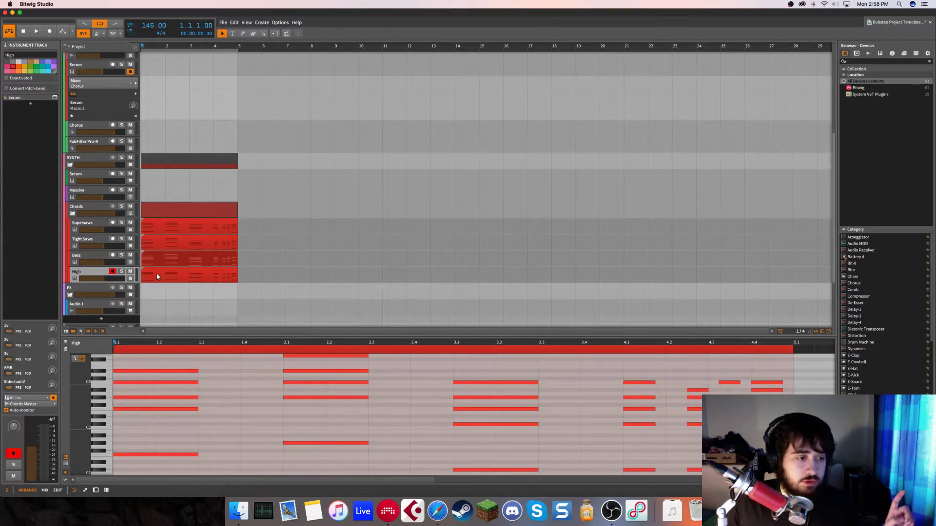
pyautogui.click(95, 255)
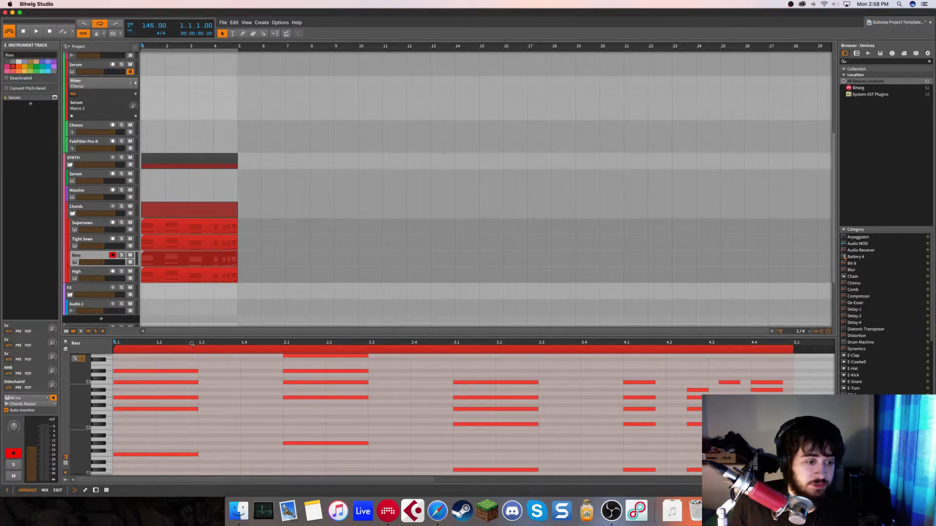
pyautogui.moveTo(192, 345); pyautogui.dragTo(130, 359)
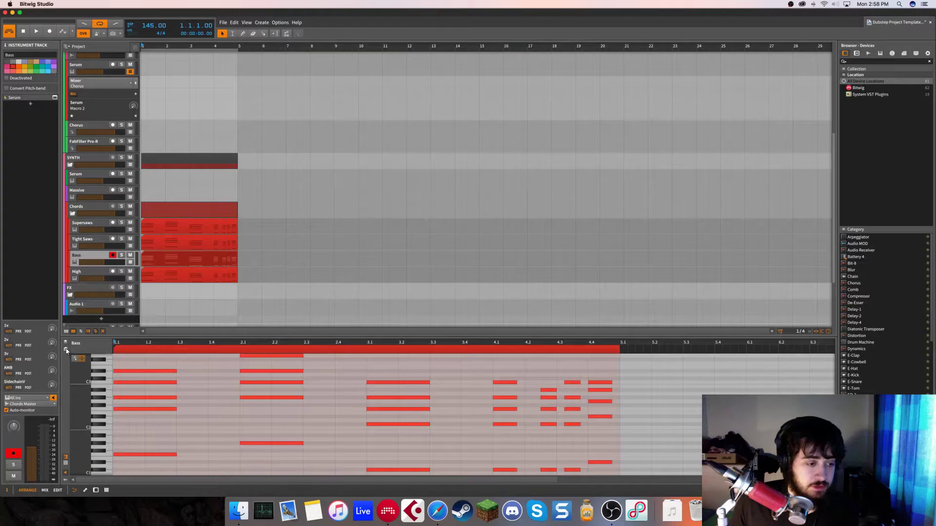
pyautogui.click(272, 418)
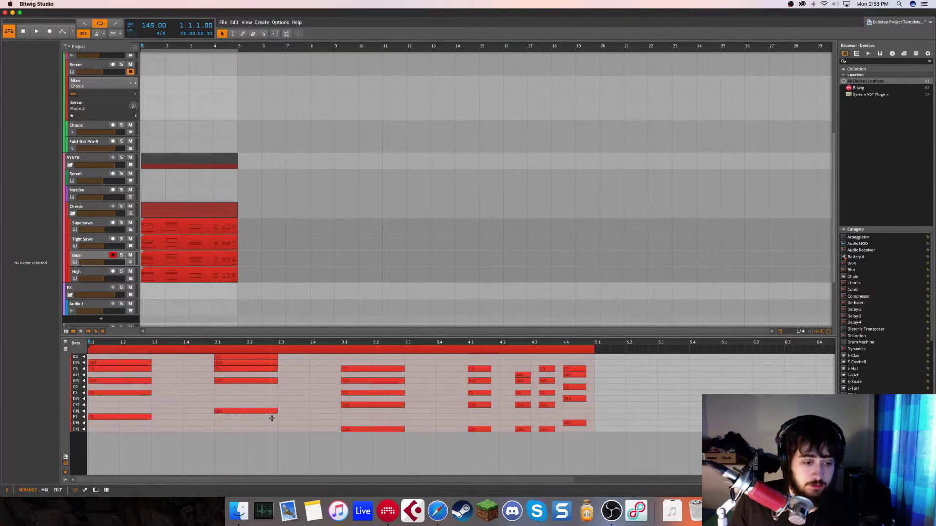
pyautogui.moveTo(119, 398); pyautogui.dragTo(605, 285)
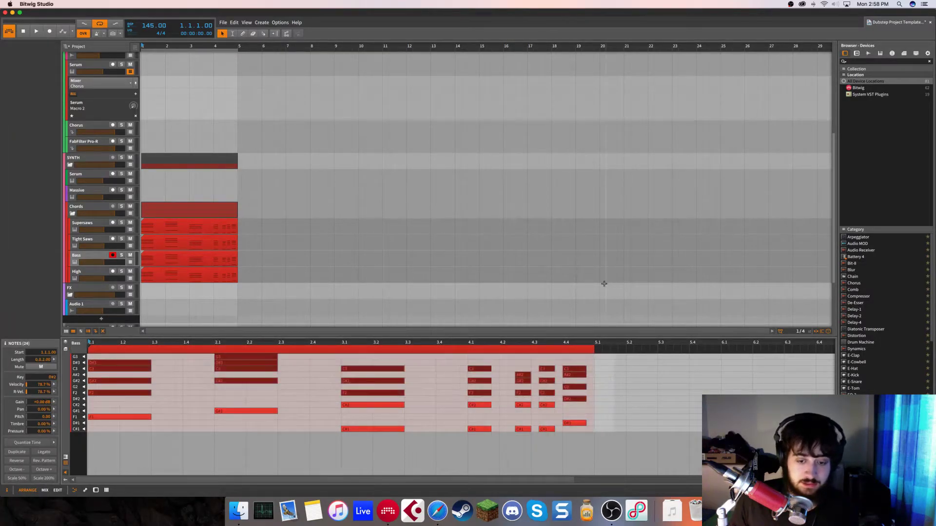
pyautogui.press('Delete')
pyautogui.moveTo(579, 390); pyautogui.dragTo(374, 411)
pyautogui.press('Delete')
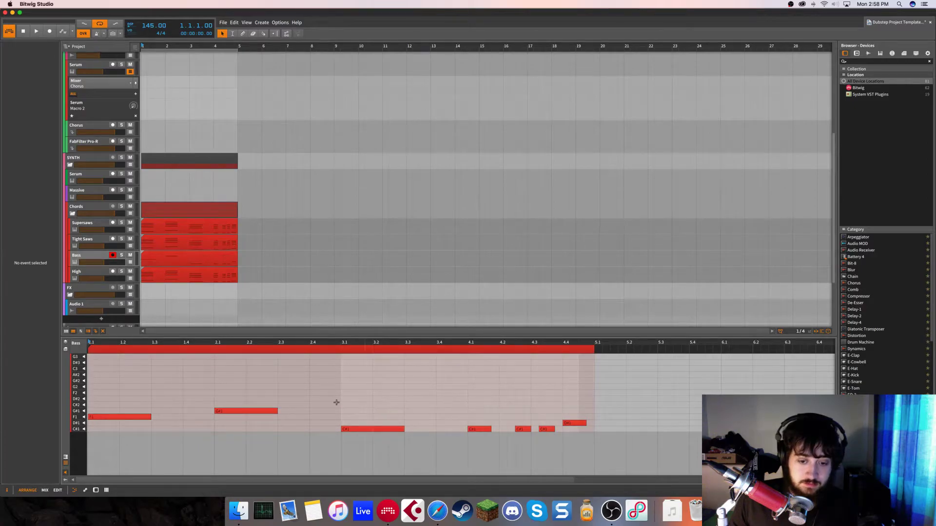
# - Solo the Bass track, play its line and bring up its Serum window clear of the track list
pyautogui.click(65, 457)
pyautogui.press('Tab')
pyautogui.press('Tab')
pyautogui.click(100, 258)
pyautogui.press('s')
pyautogui.press('space')
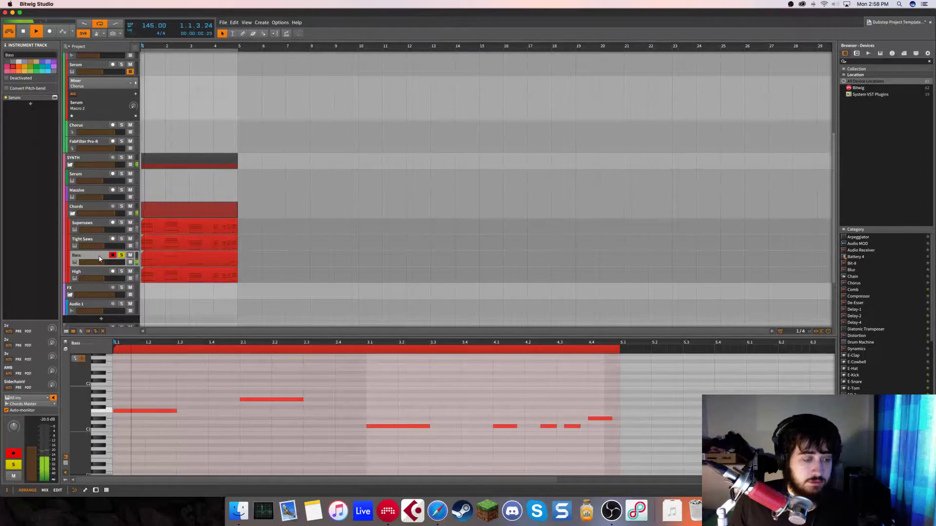
pyautogui.click(55, 98)
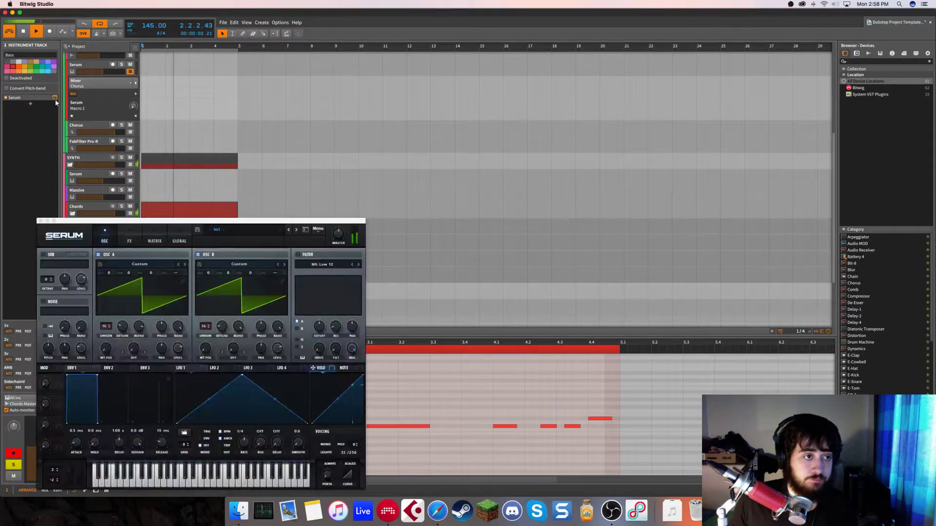
pyautogui.moveTo(190, 220); pyautogui.dragTo(534, 111)
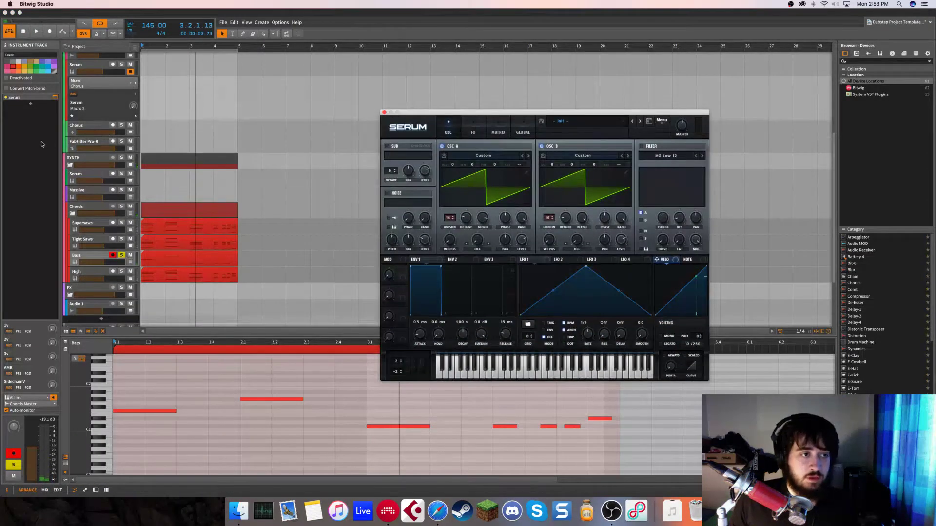
pyautogui.press('space')
# - Add FabFilter Saturn after Serum on the Bass track and place its window beside Serum's
pyautogui.click(30, 104)
pyautogui.write('sat')
pyautogui.doubleClick(601, 169)
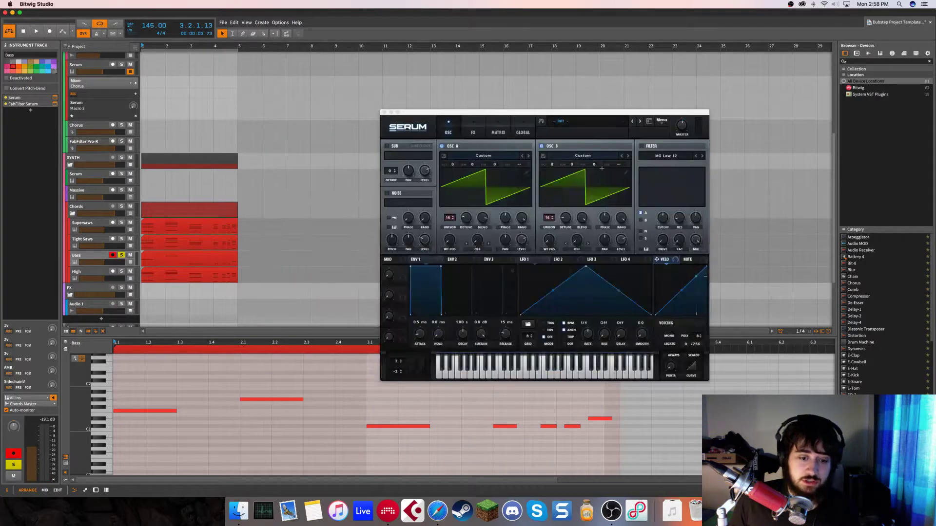
pyautogui.moveTo(267, 356); pyautogui.dragTo(339, 209)
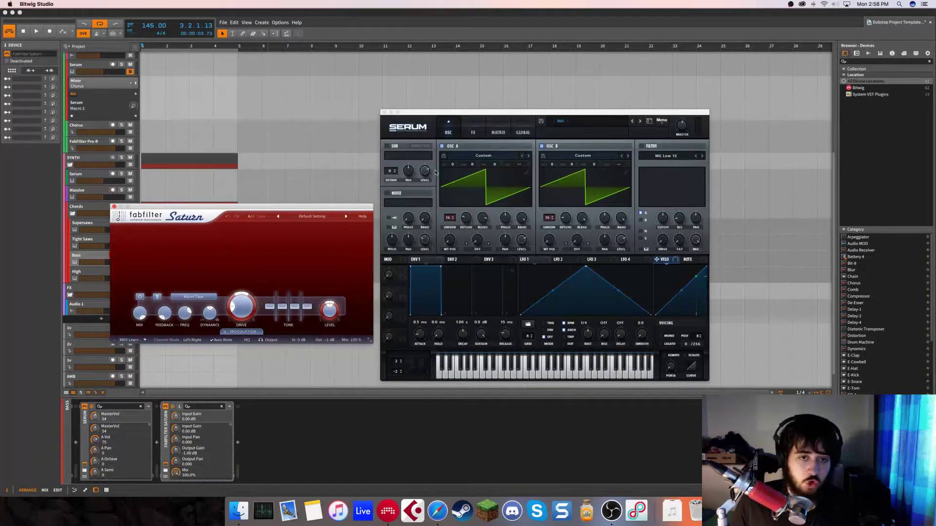
# - Enable the noise oscillator in the Bass track's Serum and choose the BrightWhite noise from the Analog samples
pyautogui.click(387, 193)
pyautogui.click(403, 202)
pyautogui.moveTo(409, 211)
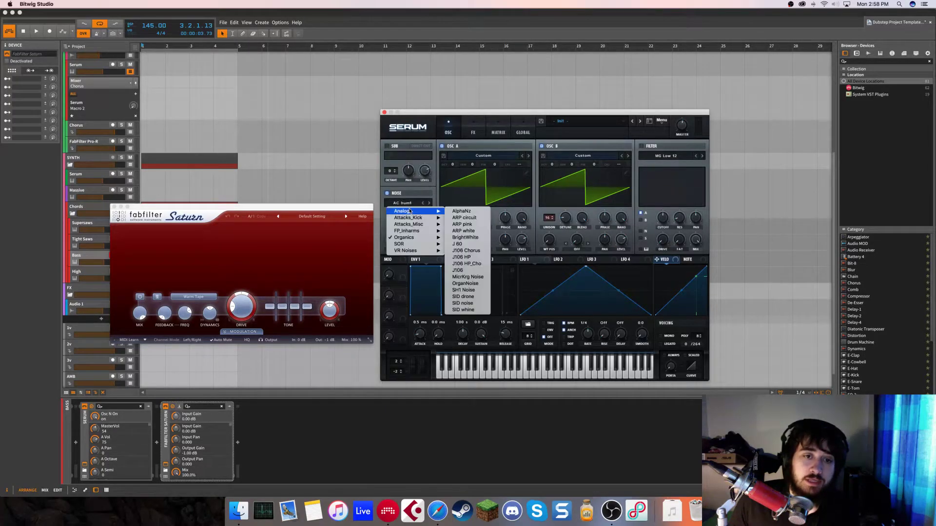
pyautogui.click(467, 231)
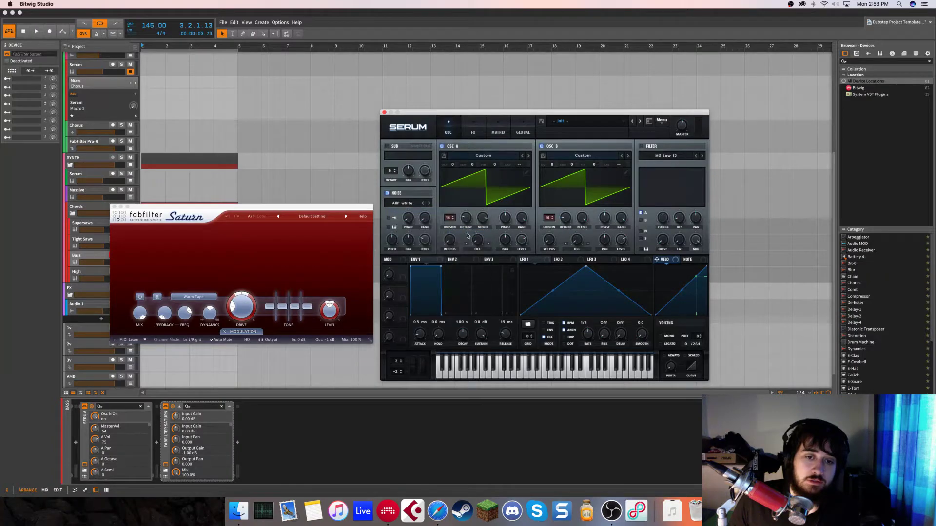
pyautogui.click(430, 203)
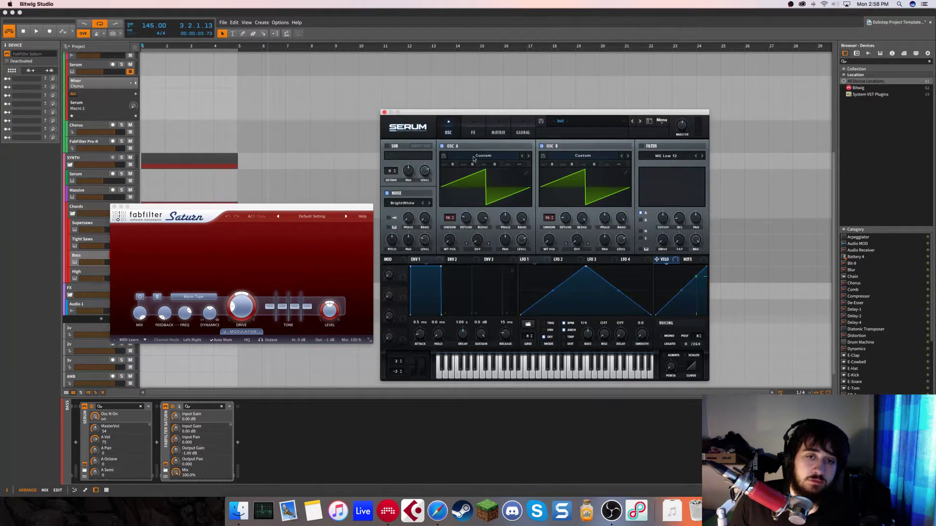
# - Turn off Serum's oscillator B and set the unison of both oscillators to 1
pyautogui.click(542, 146)
pyautogui.moveTo(548, 218); pyautogui.dragTo(541, 292)
pyautogui.moveTo(450, 219); pyautogui.dragTo(449, 295)
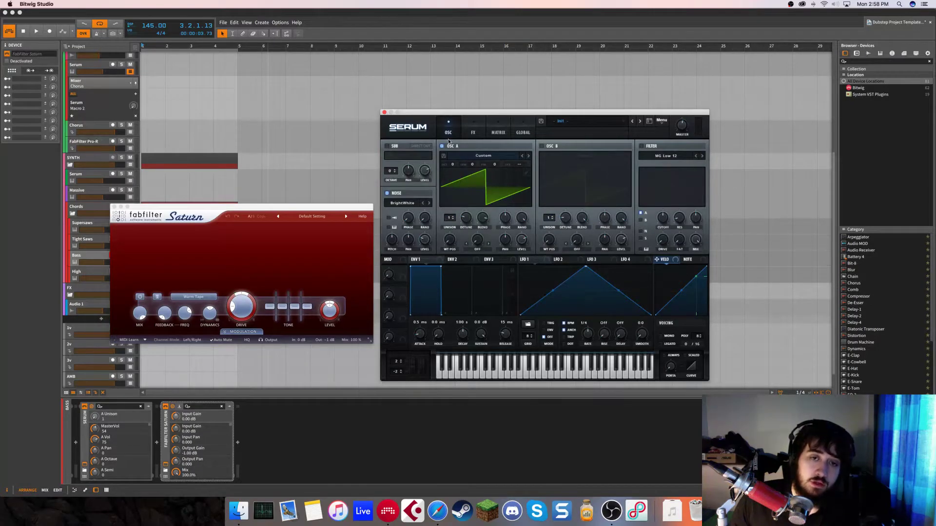
pyautogui.click(471, 129)
pyautogui.click(390, 147)
pyautogui.click(389, 158)
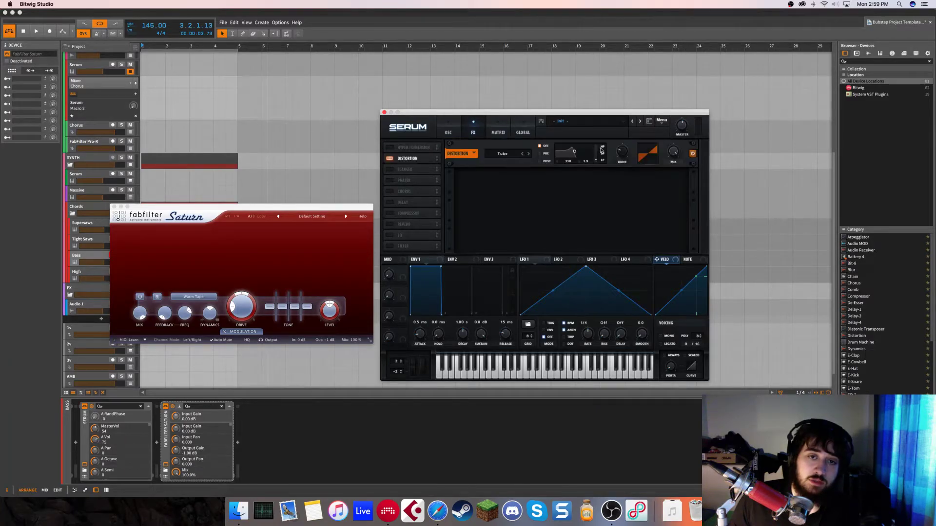
pyautogui.click(389, 159)
pyautogui.click(448, 129)
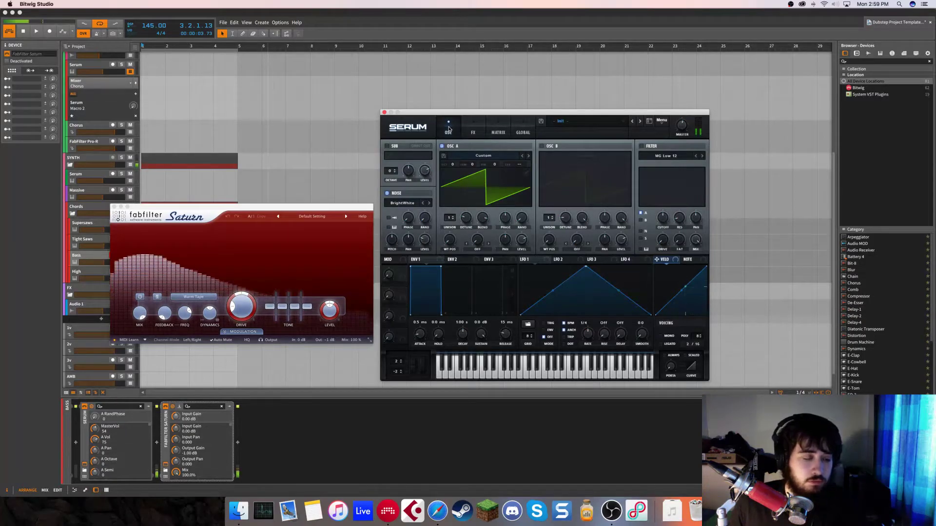
# - Set Saturn to Clean Tube with 100% drive and -4 dB presence, and raise Serum's noise level to 42%
pyautogui.click(193, 297)
pyautogui.click(195, 312)
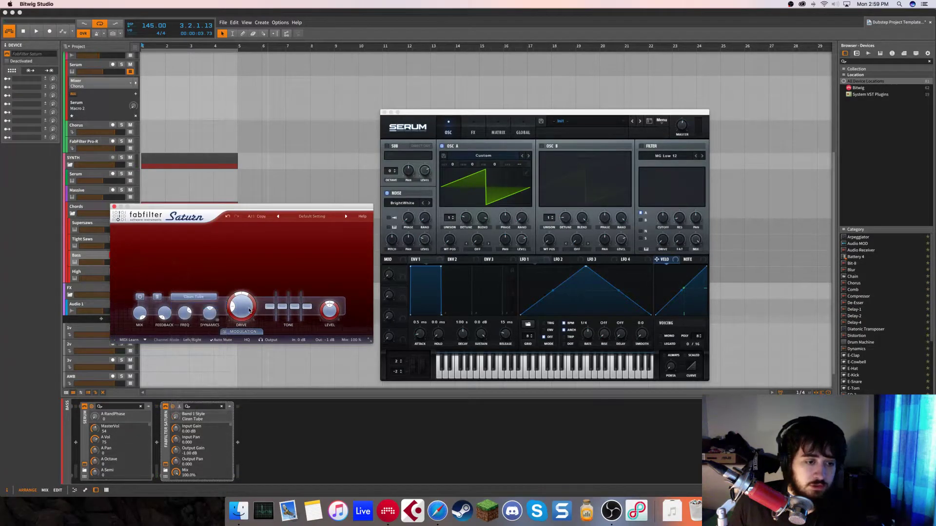
pyautogui.moveTo(424, 239); pyautogui.dragTo(424, 228)
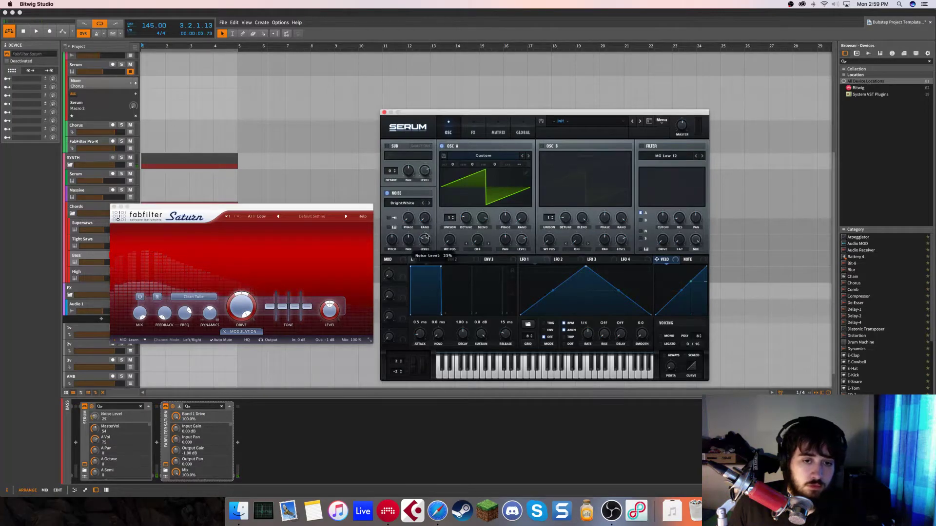
pyautogui.click(307, 306)
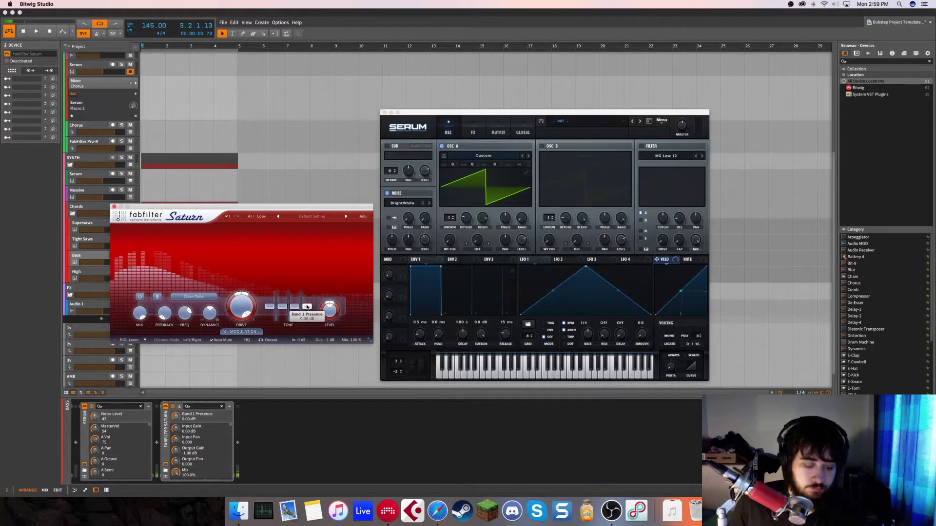
pyautogui.press('Return')
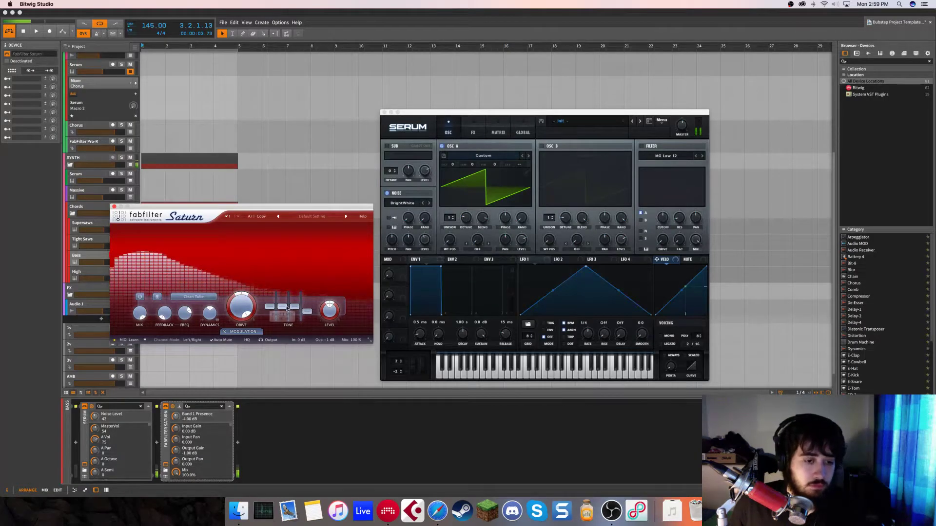
# - Compare ARP pink noise with BrightWhite in Serum, keep BrightWhite and set the noise level to about 39%
pyautogui.moveTo(425, 241); pyautogui.dragTo(424, 266)
pyautogui.click(423, 205)
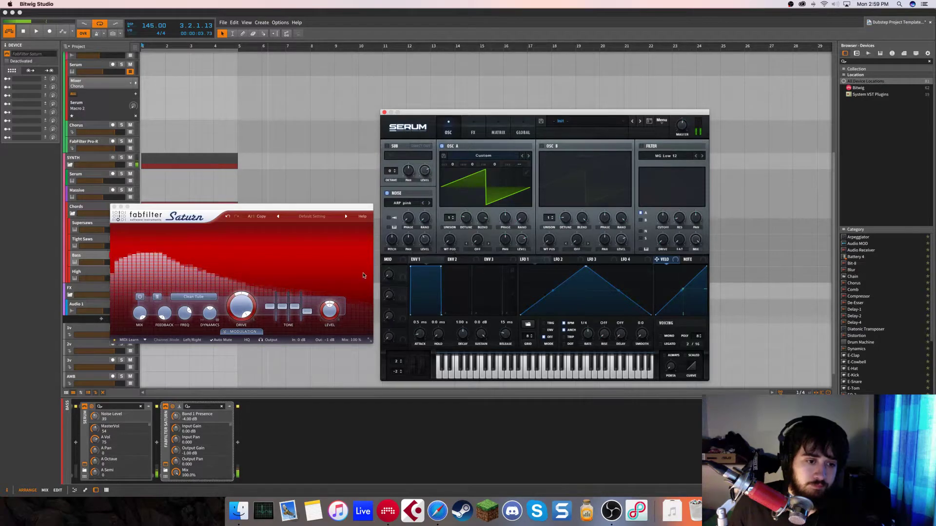
pyautogui.click(428, 203)
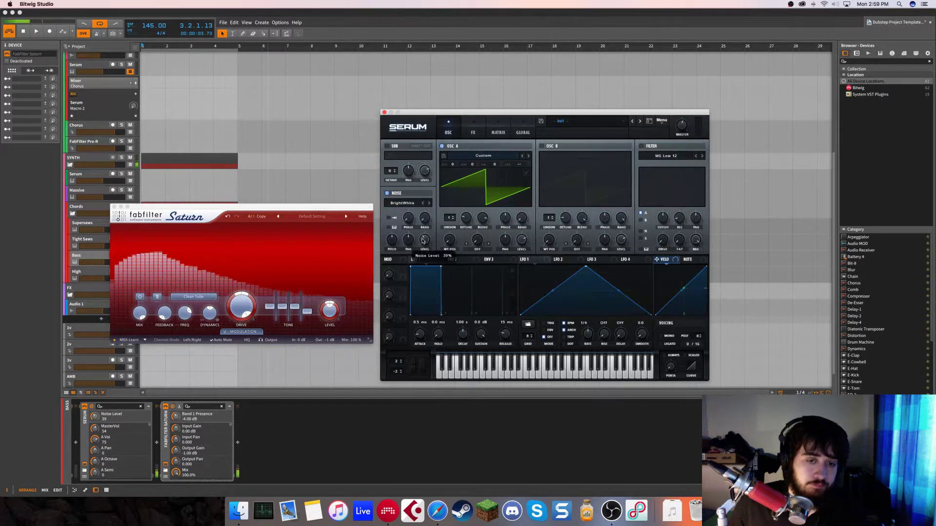
# - Switch the Bass Serum's noise to ARP white, adjust its noise pitch and try out Saturn's dynamics amount
pyautogui.click(423, 203)
pyautogui.moveTo(423, 249); pyautogui.dragTo(392, 239)
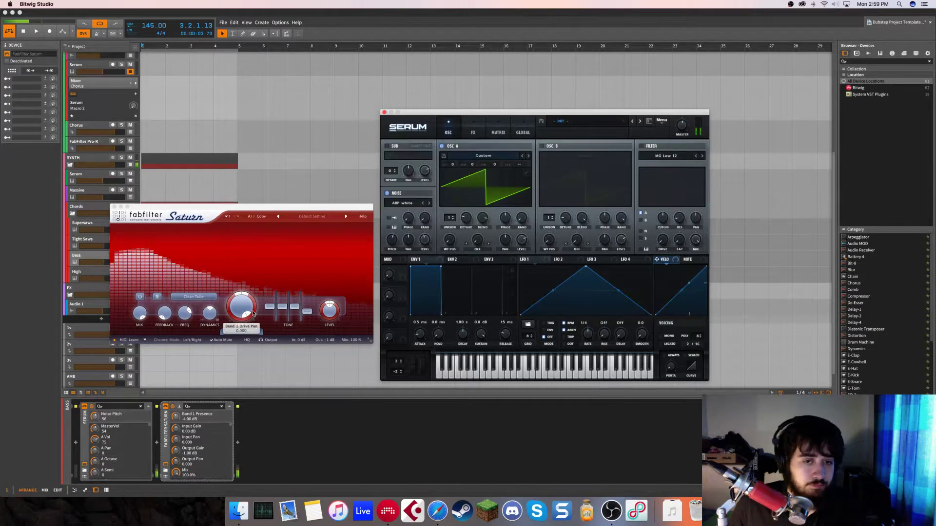
pyautogui.click(209, 316)
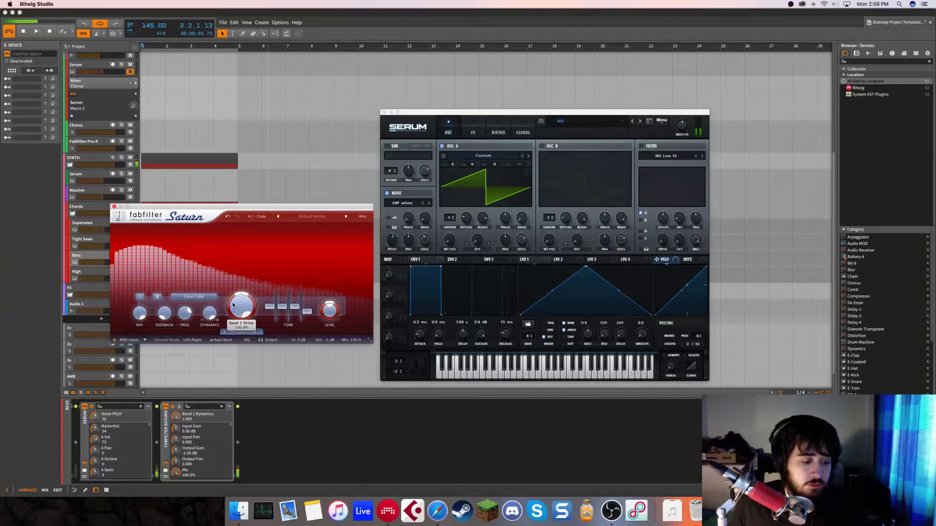
pyautogui.click(318, 233)
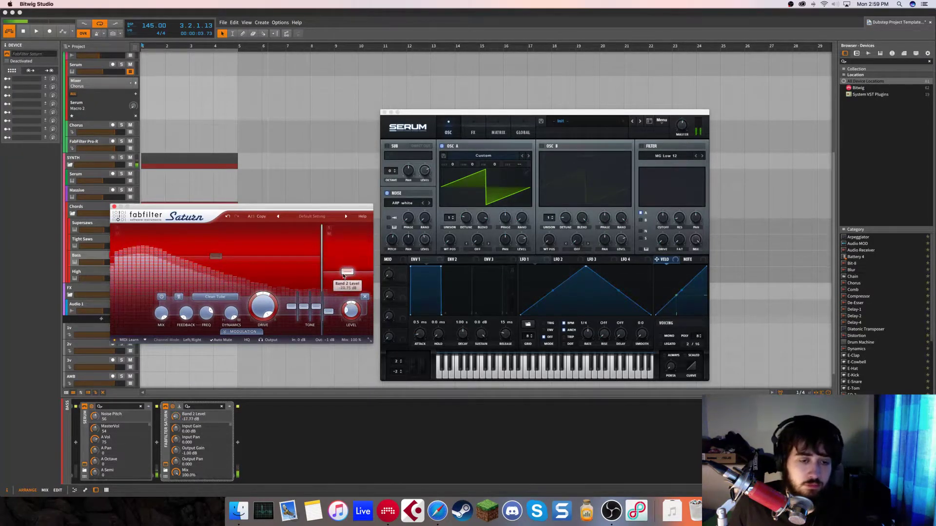
pyautogui.moveTo(327, 272); pyautogui.dragTo(355, 265)
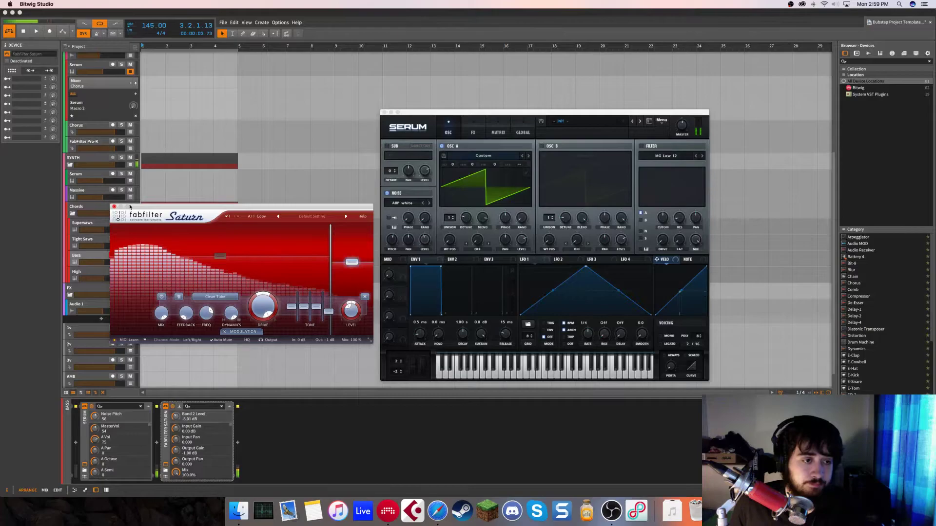
pyautogui.click(365, 297)
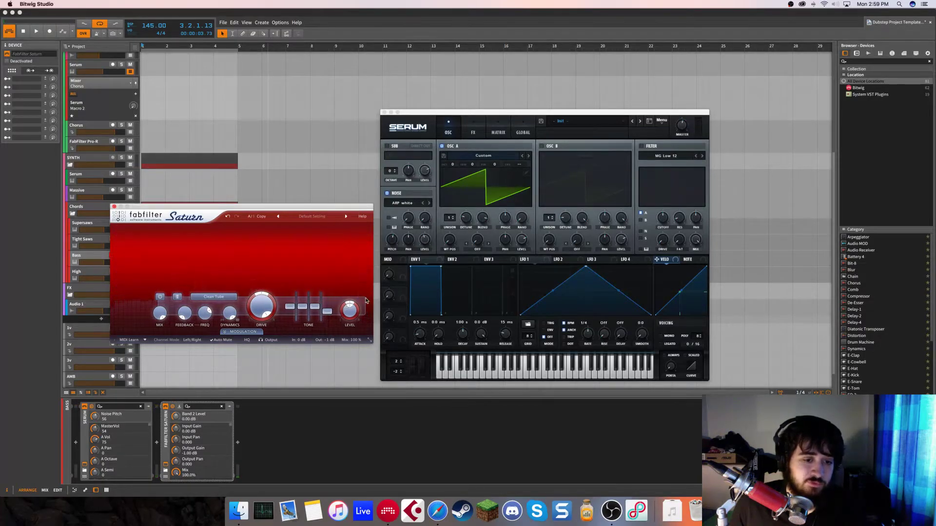
# - Fine-tune Saturn's treble and presence, and set the feedback frequency to about 64.6 Hz
pyautogui.click(295, 308)
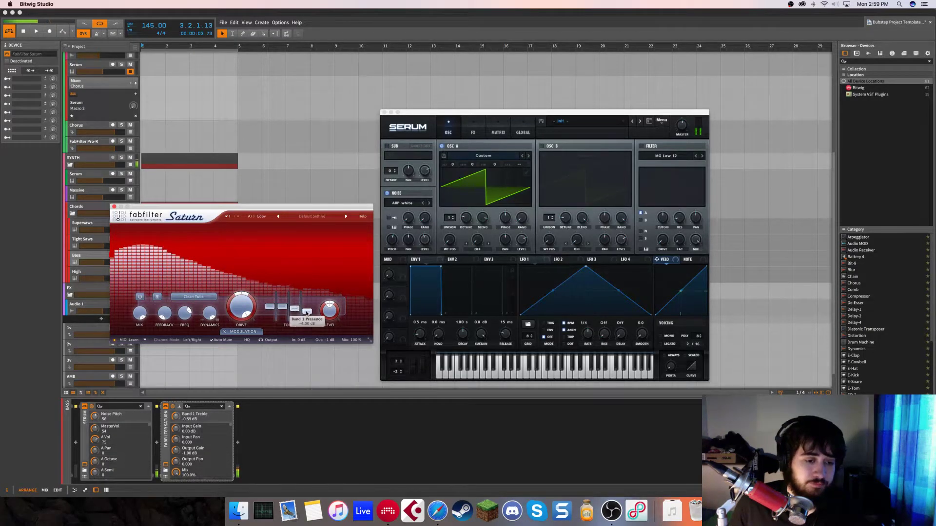
pyautogui.moveTo(307, 315); pyautogui.dragTo(318, 306)
pyautogui.click(210, 314)
pyautogui.moveTo(185, 313); pyautogui.dragTo(178, 342)
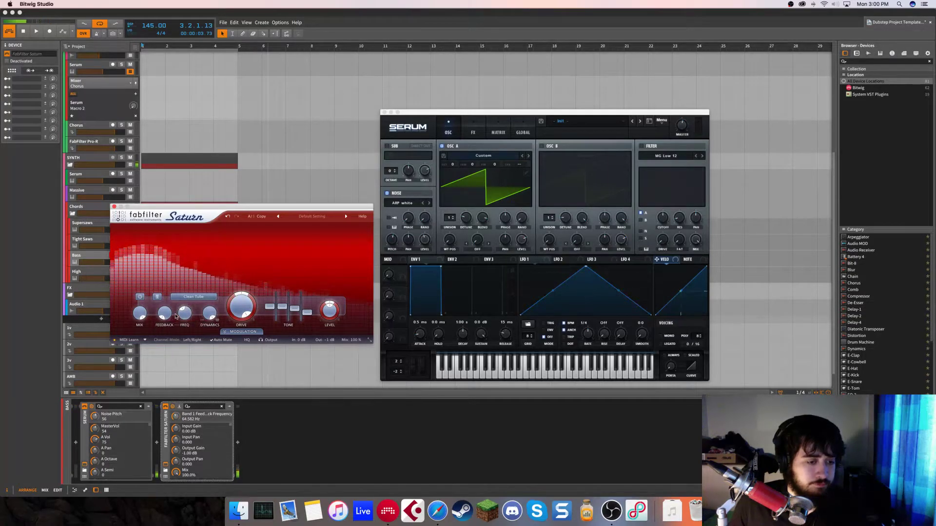
pyautogui.click(115, 207)
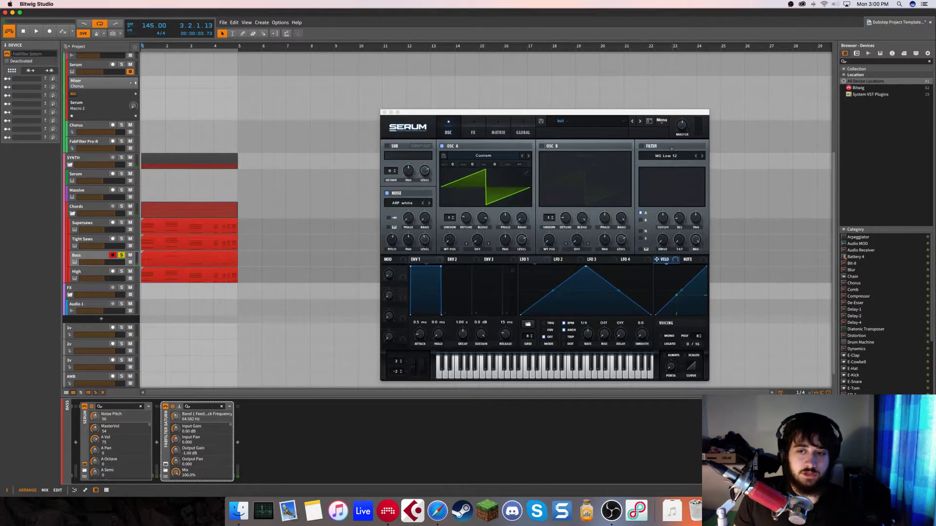
# - Raise the Bass Serum's master volume, set its noise level to 40 and close the synth window
pyautogui.moveTo(683, 125); pyautogui.dragTo(682, 107)
pyautogui.moveTo(426, 240); pyautogui.dragTo(424, 246)
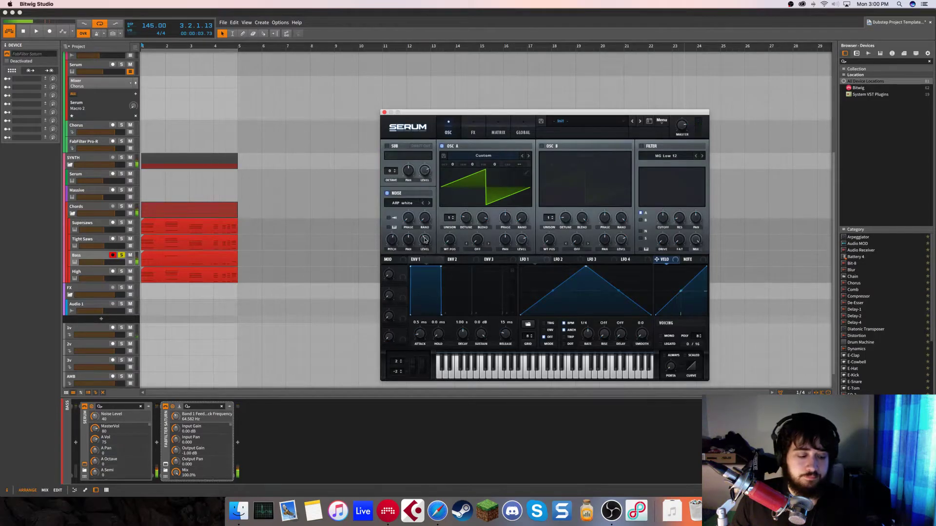
pyautogui.click(384, 112)
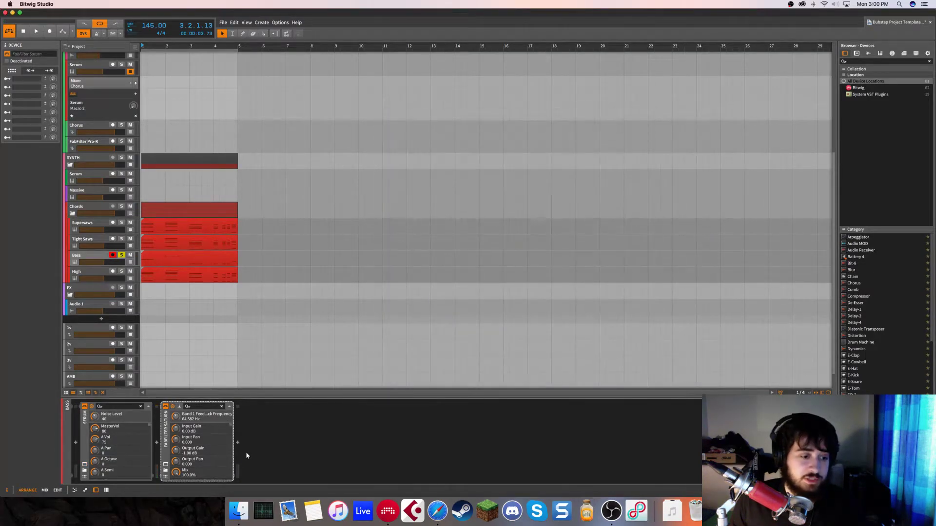
# - Add a FabFilter Pro-Q 2 after Saturn on the Bass track and keep its EQ window in clear view
pyautogui.doubleClick(278, 460)
pyautogui.write('pro-q')
pyautogui.press('Return')
pyautogui.moveTo(268, 308); pyautogui.dragTo(604, 187)
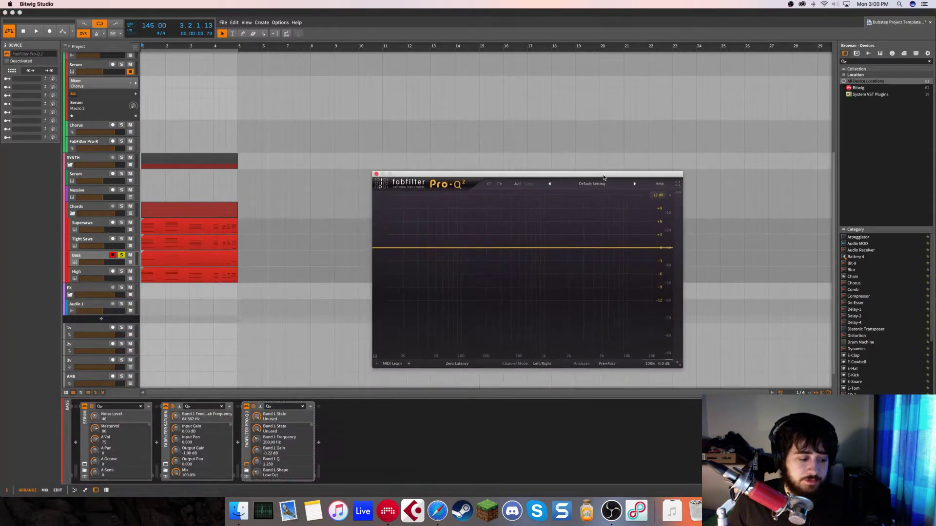
pyautogui.click(83, 263)
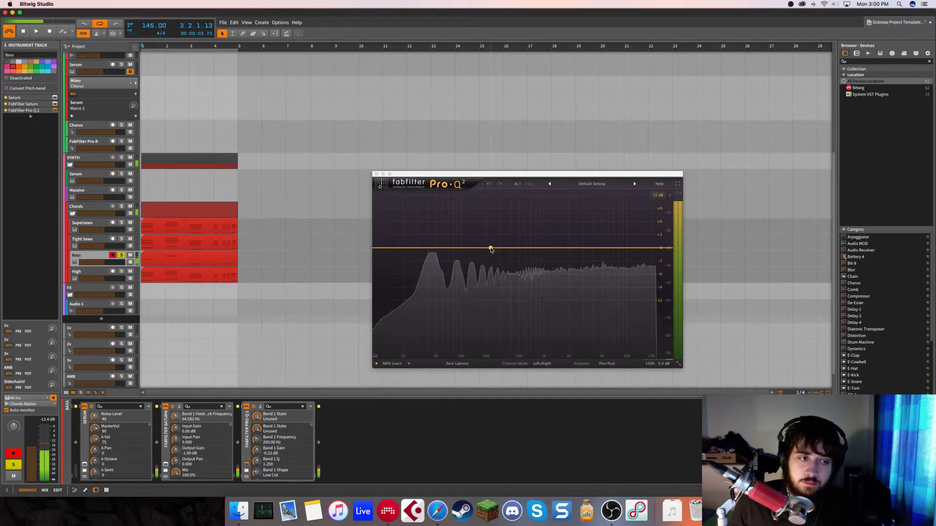
# - Cut the Bass track by 6 dB at about 152 Hz using a bell band with Q 2.065, comparing it on and off
pyautogui.moveTo(491, 249); pyautogui.dragTo(475, 278)
pyautogui.moveTo(496, 329); pyautogui.dragTo(499, 312)
pyautogui.moveTo(433, 332); pyautogui.dragTo(432, 328)
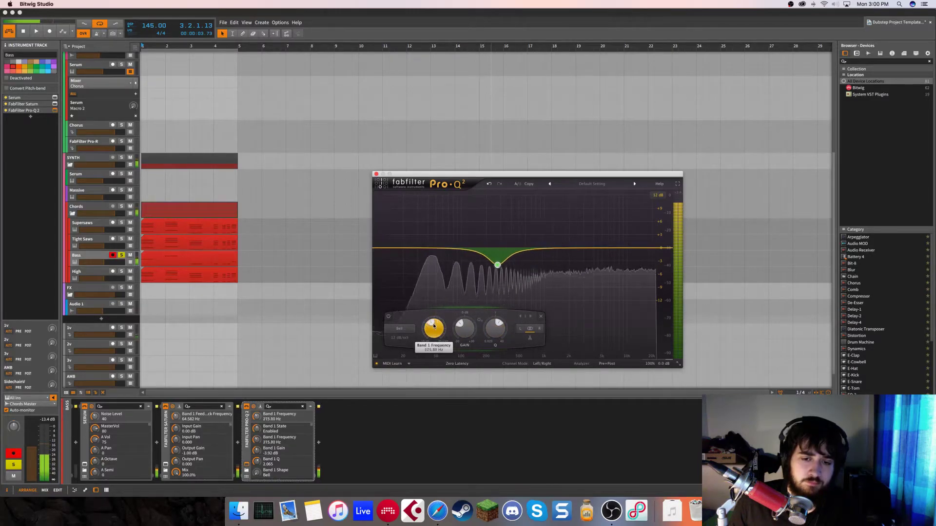
pyautogui.moveTo(473, 278); pyautogui.dragTo(467, 278)
pyautogui.click(385, 316)
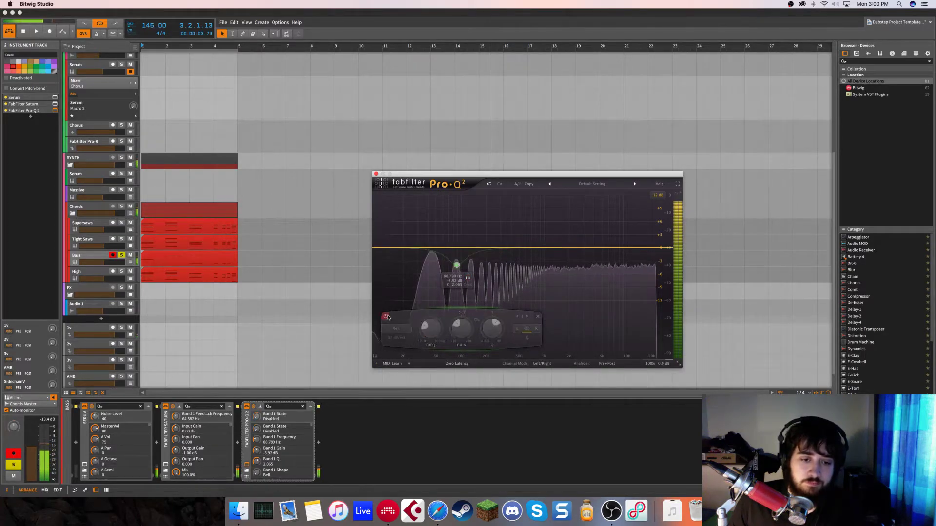
pyautogui.click(386, 317)
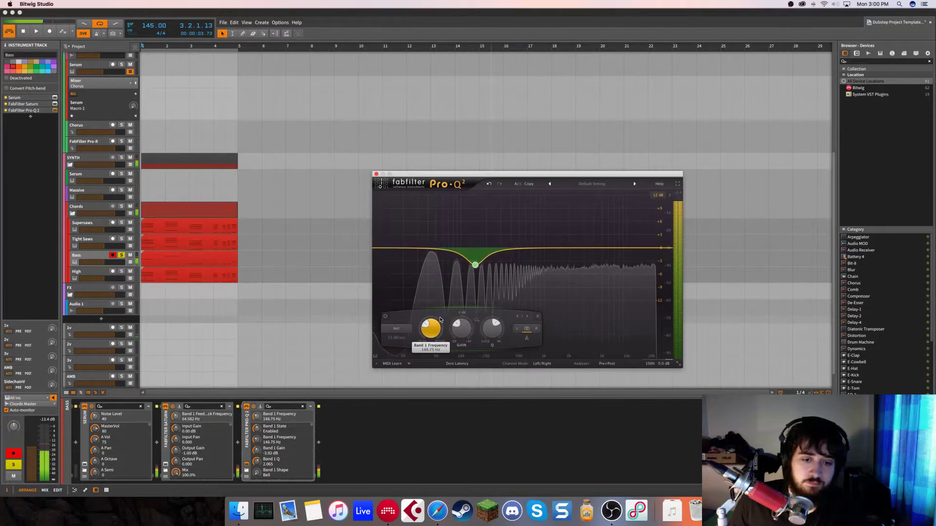
pyautogui.moveTo(440, 319); pyautogui.dragTo(442, 318)
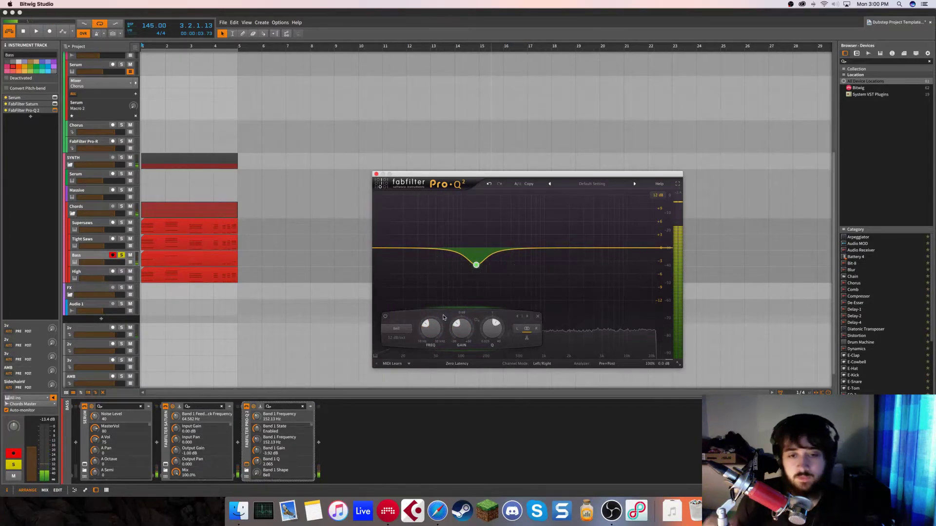
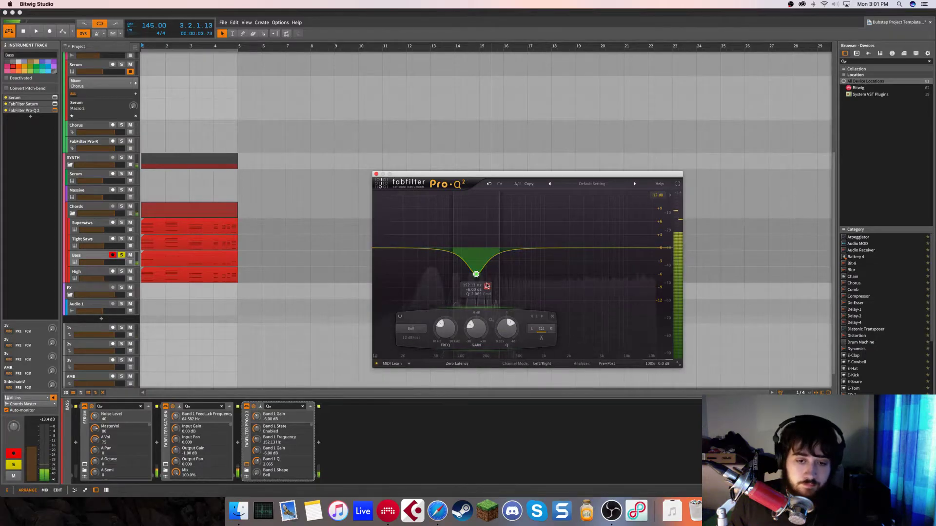
pyautogui.click(399, 317)
pyautogui.click(399, 317)
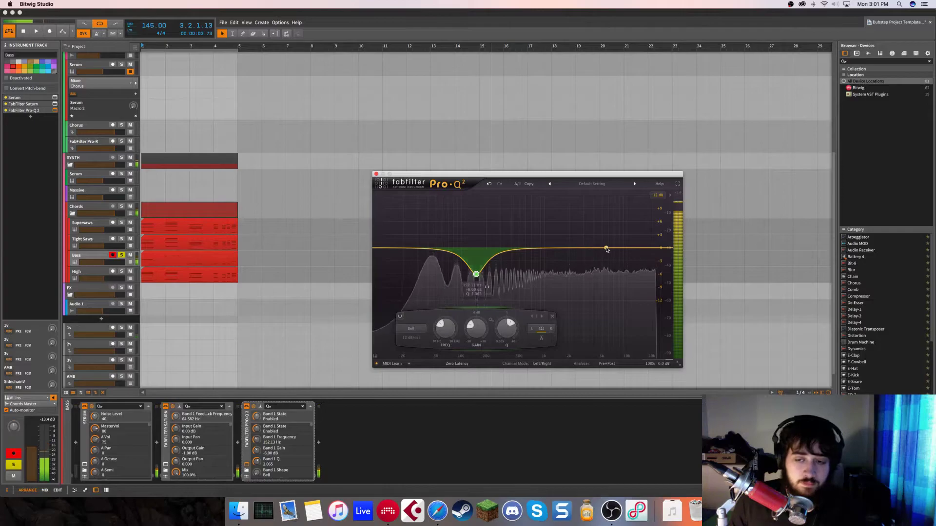
# - Add a slight high-shelf boost around 13 kHz and a shallow bell dip just above the 152 Hz cut in the Bass EQ
pyautogui.moveTo(650, 249); pyautogui.dragTo(641, 246)
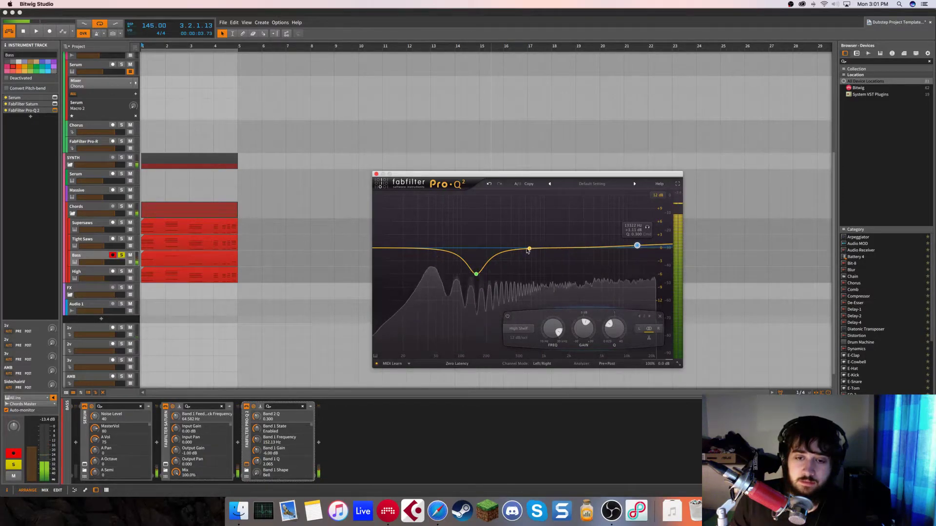
pyautogui.click(494, 255)
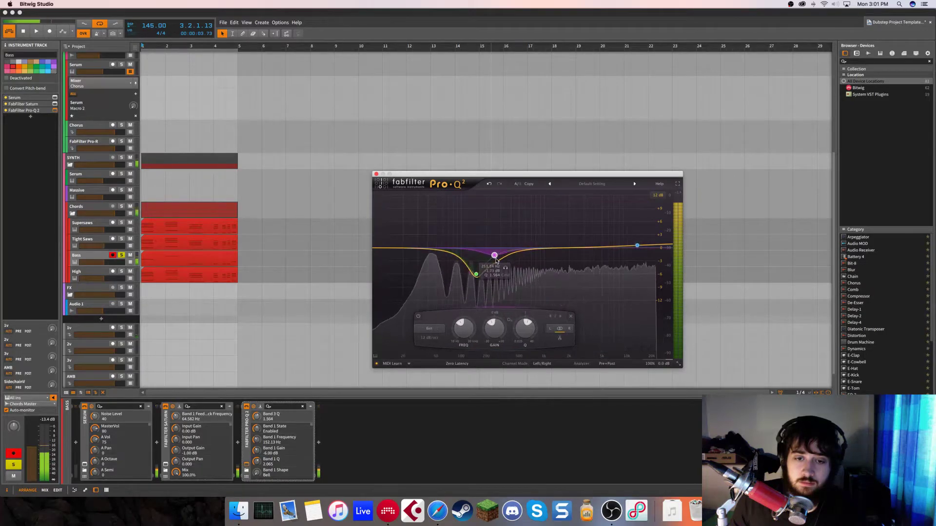
pyautogui.moveTo(496, 257); pyautogui.dragTo(496, 259)
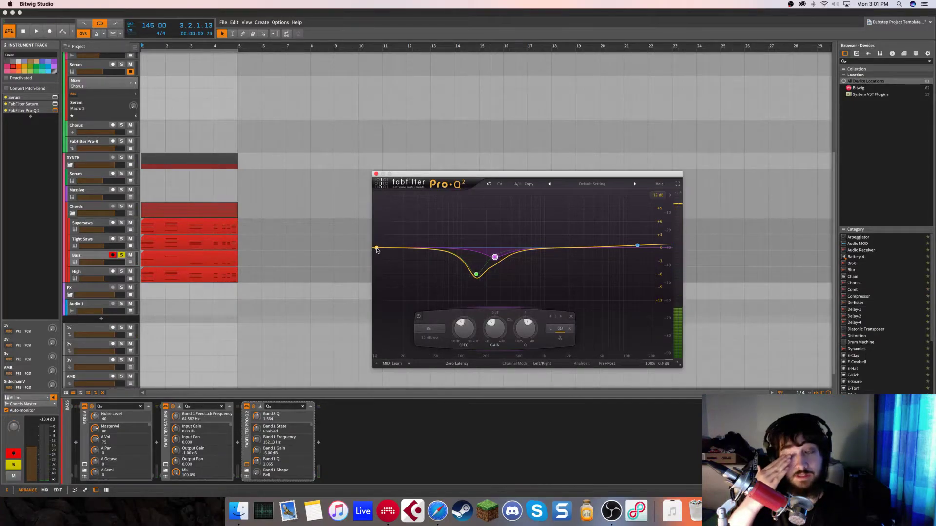
pyautogui.click(376, 174)
# - Add a FabFilter Pro-Q 2 to the Tight Saws track and take the Bass track out of solo
pyautogui.click(83, 239)
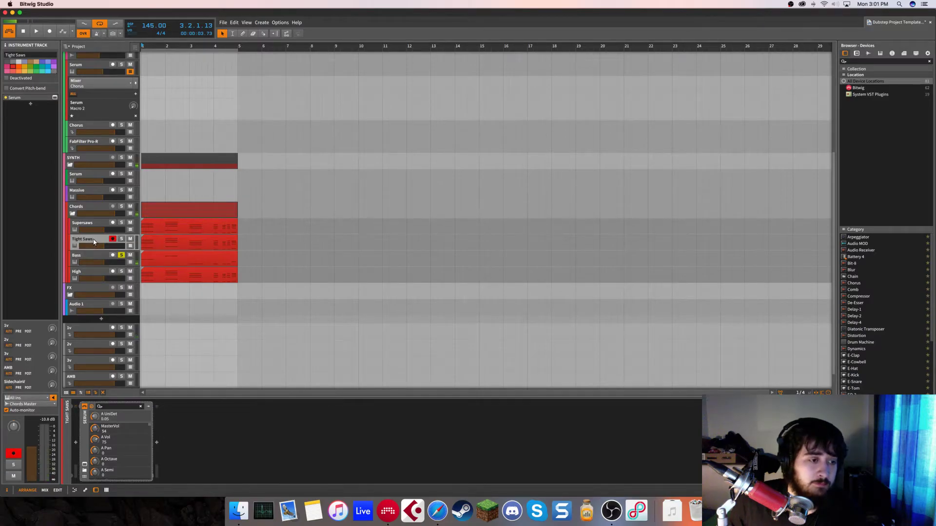
pyautogui.click(30, 103)
pyautogui.write('q')
pyautogui.doubleClick(516, 197)
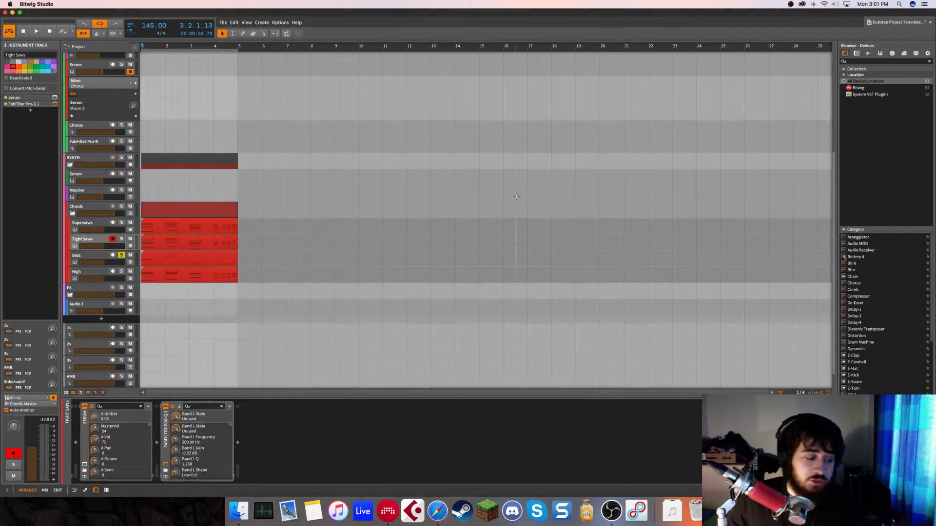
pyautogui.moveTo(251, 296); pyautogui.dragTo(496, 189)
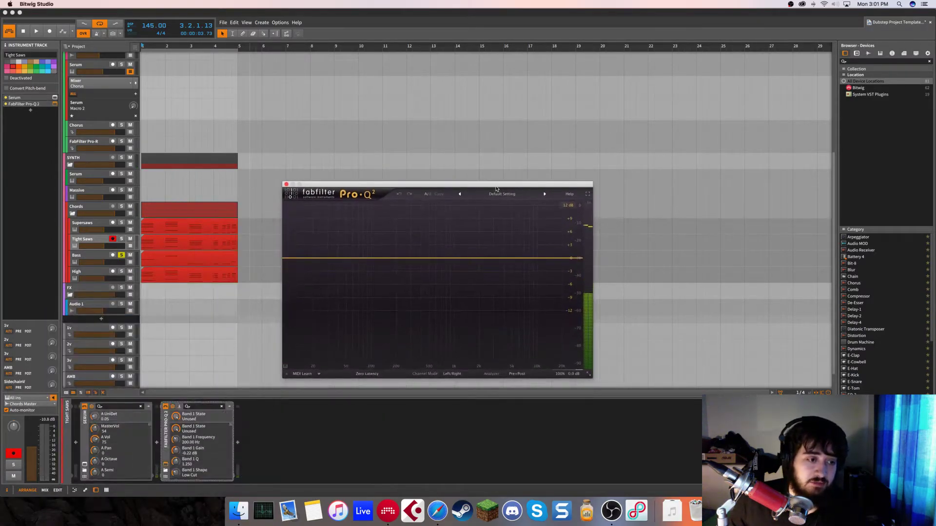
pyautogui.click(121, 255)
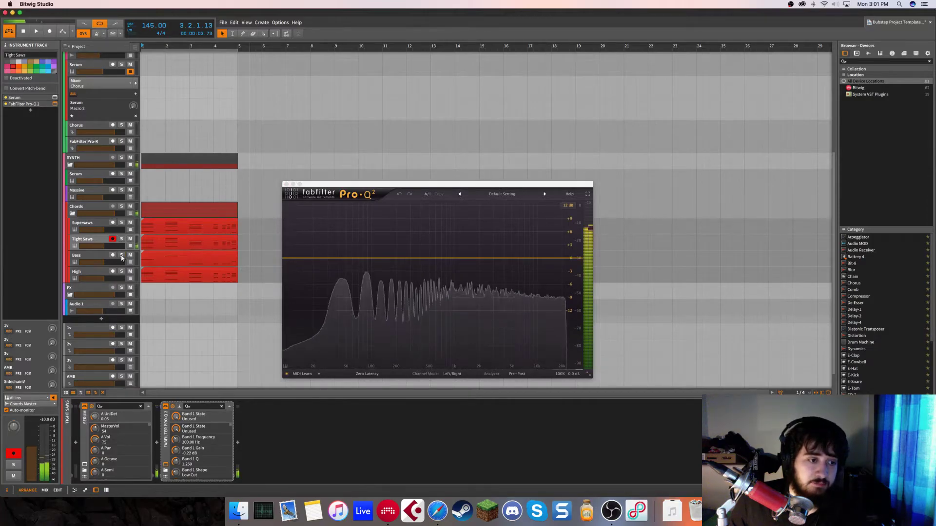
# - Create a low cut at about 151 Hz with Q 0.693 in the Tight Saws EQ
pyautogui.click(303, 258)
pyautogui.click(303, 259)
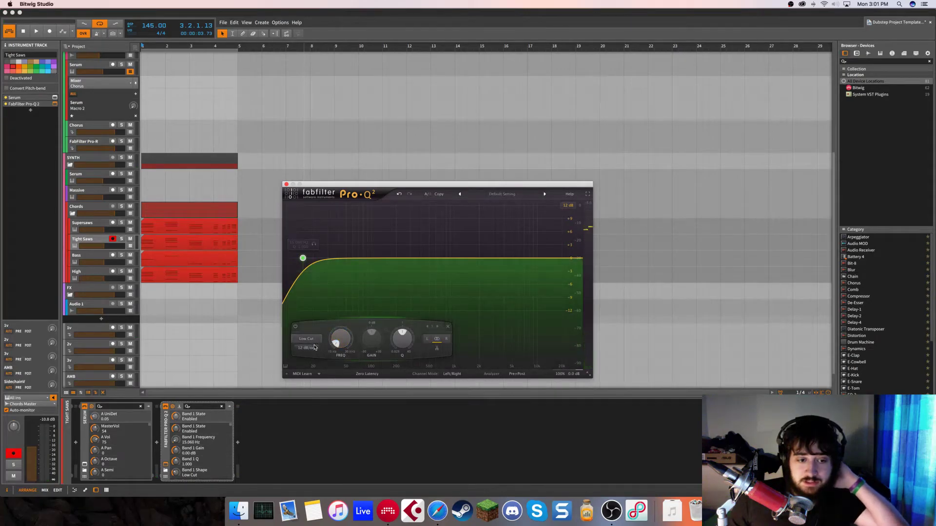
pyautogui.moveTo(335, 344); pyautogui.dragTo(331, 313)
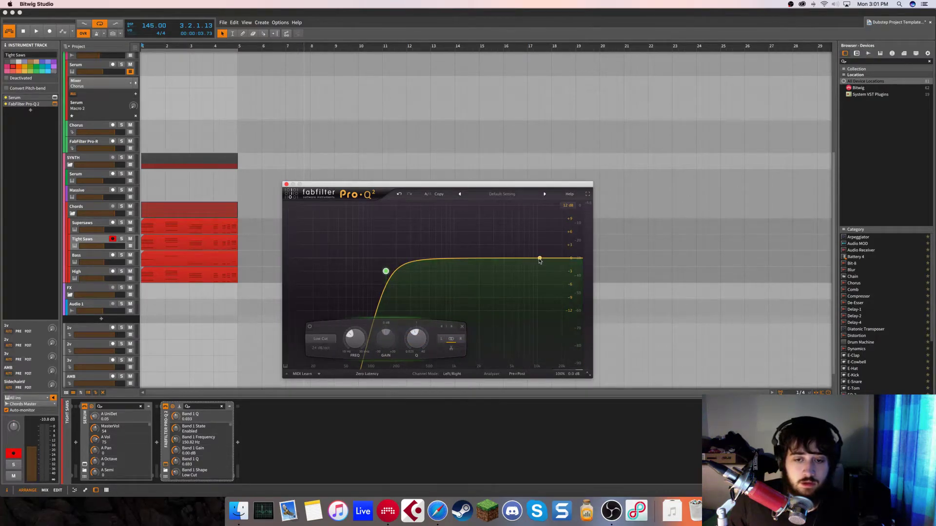
# - Add a roughly 2 dB bell dip near 4.7 kHz with Q 1.039 and play the Tight Saws track soloed
pyautogui.moveTo(513, 262); pyautogui.dragTo(514, 268)
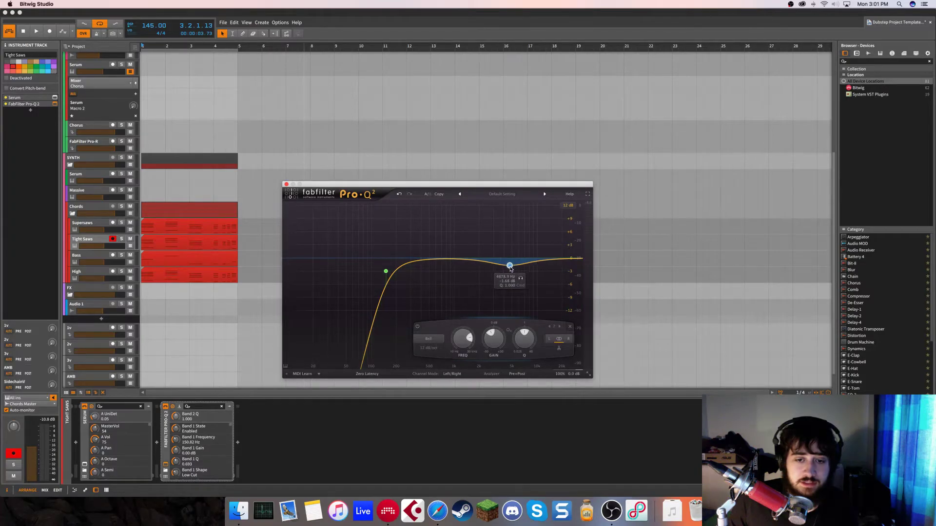
pyautogui.scroll(1, 521, 338)
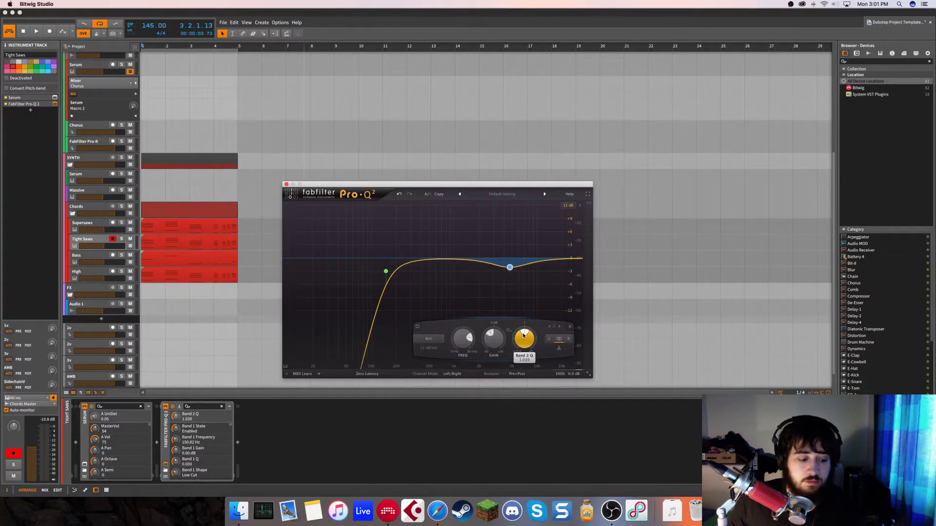
pyautogui.press('space')
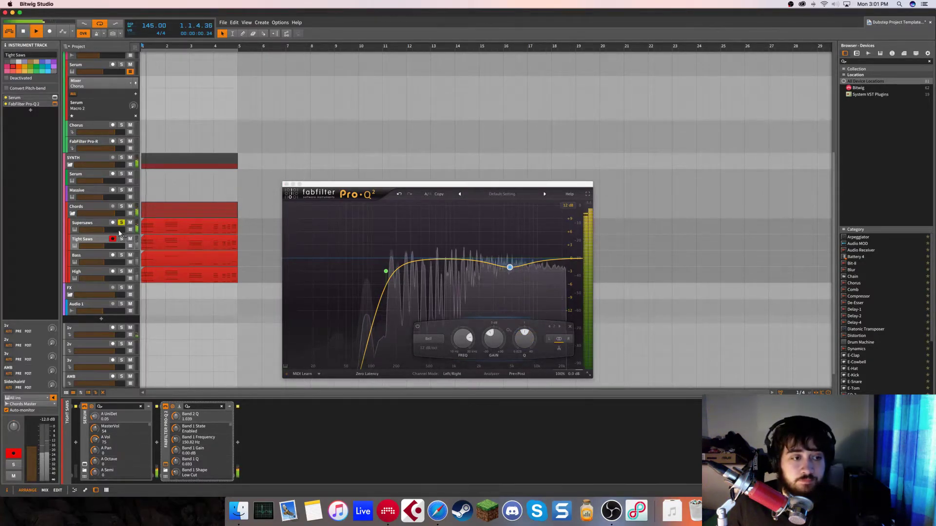
pyautogui.click(121, 239)
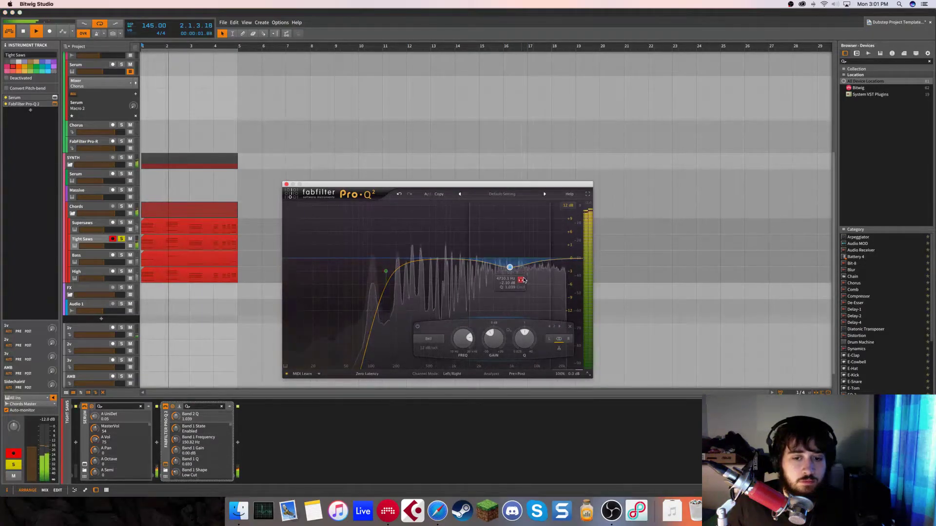
# - Add a high-shelf boost with Q 0.481 to the top end of the Tight Saws EQ and close its window
pyautogui.click(543, 255)
pyautogui.moveTo(543, 254); pyautogui.dragTo(531, 252)
pyautogui.scroll(3, 546, 252)
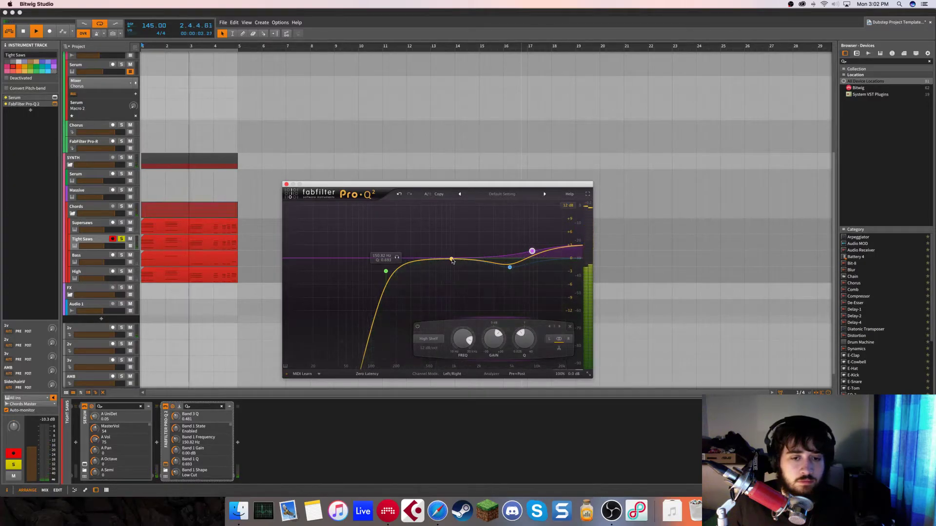
pyautogui.click(286, 185)
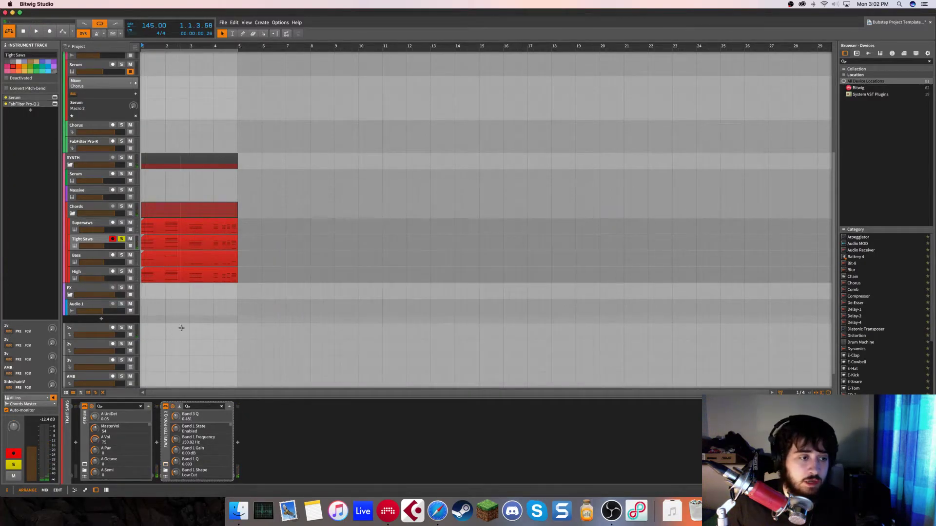
# - Copy the Tight Saws track's Pro-Q 2 onto the Supersaws and High tracks, placing it after Serum
pyautogui.press('Up')
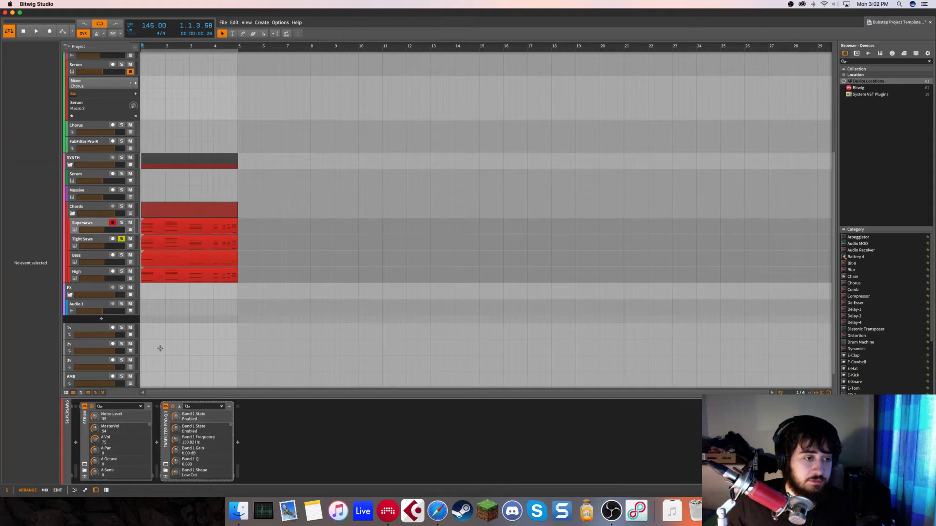
pyautogui.click(125, 259)
pyautogui.click(123, 275)
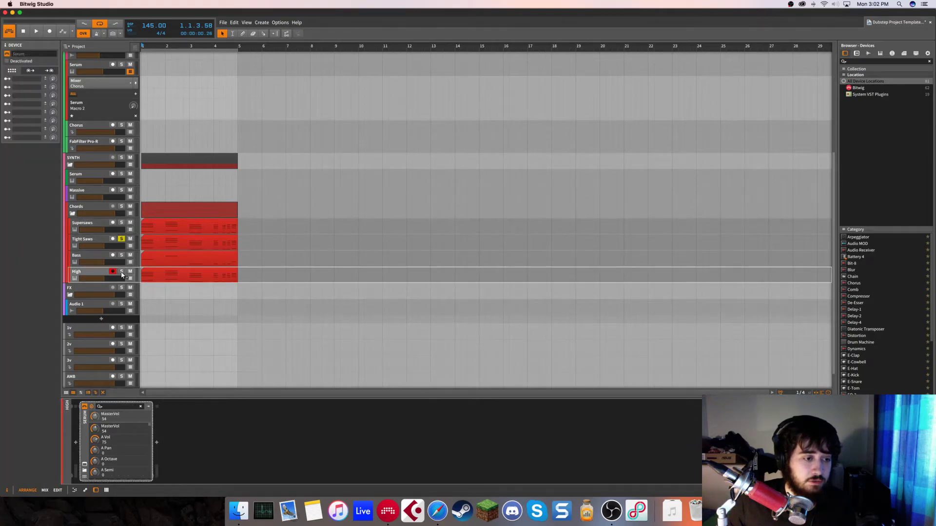
pyautogui.click(87, 256)
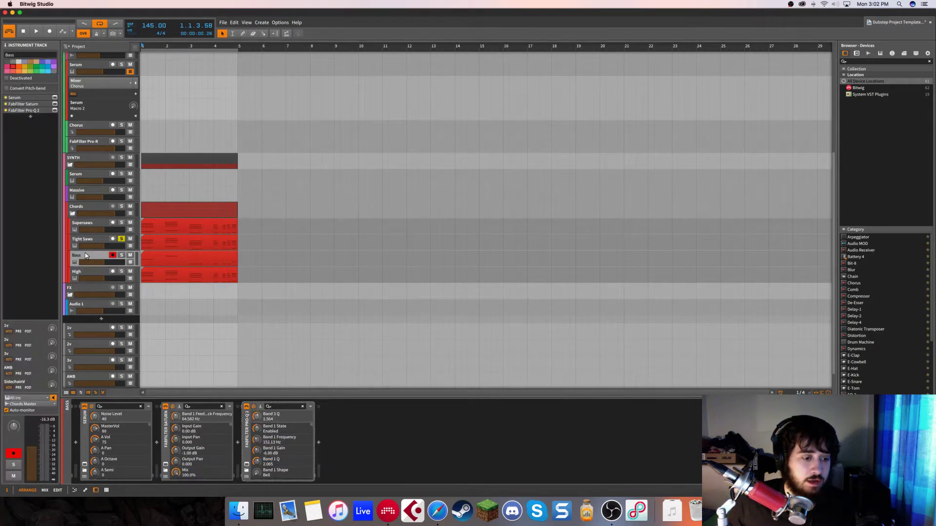
pyautogui.click(83, 272)
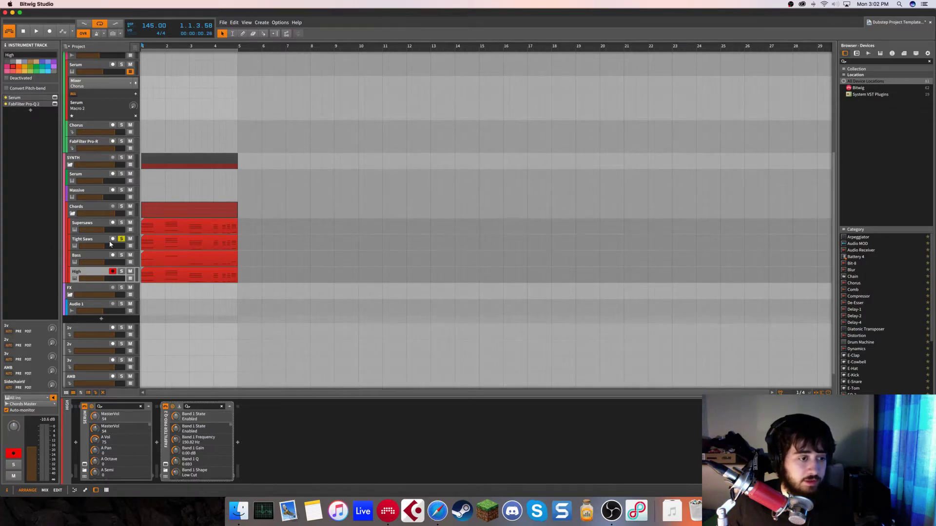
# - Solo the Supersaws track and audition the chords while toggling the Pro-Q 2 on the High track
pyautogui.press('space')
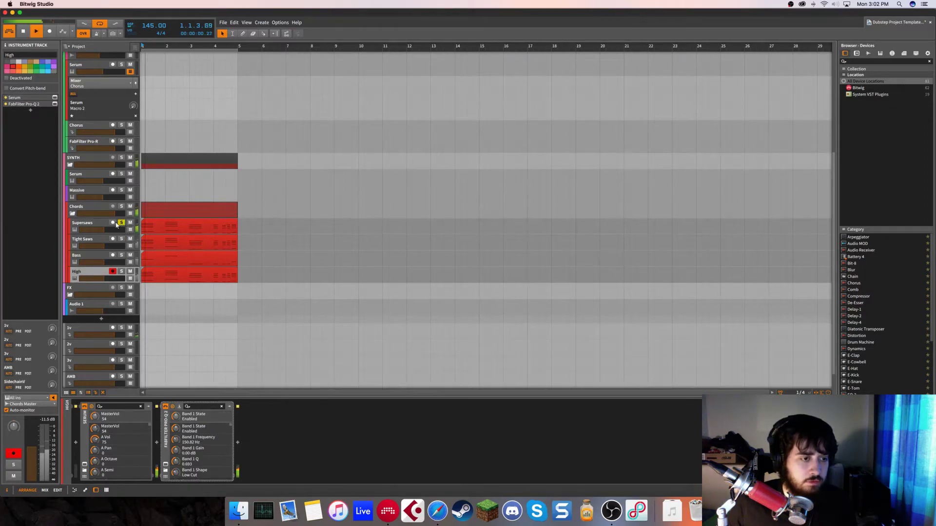
pyautogui.press('space')
pyautogui.press('space')
pyautogui.press('space')
pyautogui.click(166, 407)
pyautogui.press('space')
pyautogui.press('space')
pyautogui.press('space')
pyautogui.press('space')
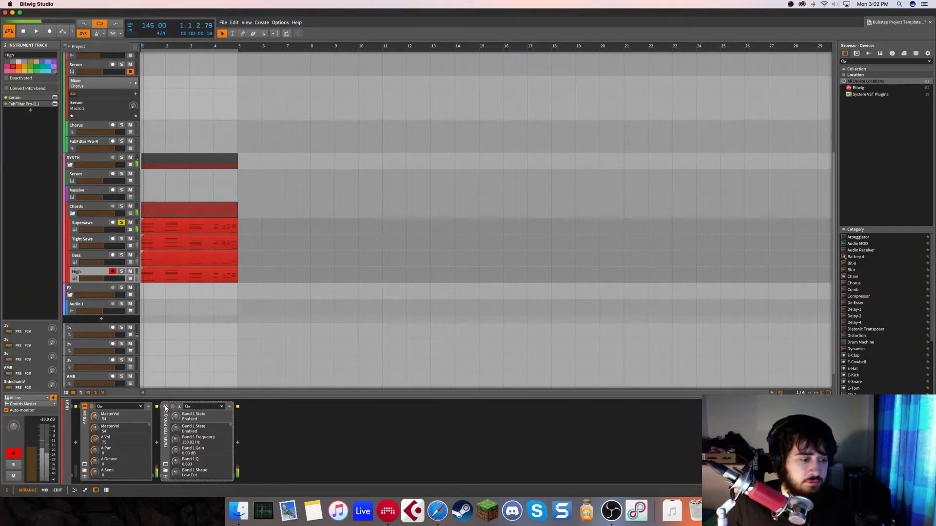
# - Select the Supersaws track and replay the opening of its soloed chords several times
pyautogui.click(89, 227)
pyautogui.press('space')
pyautogui.press('space')
pyautogui.press('space')
pyautogui.press('space')
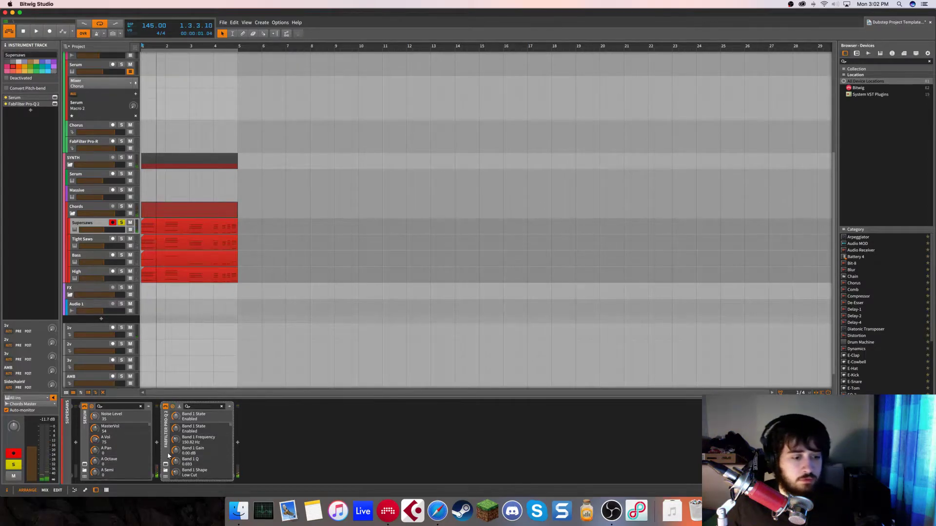
# - Adjust the high-shelf boost in the Supersaws EQ during playback and close the EQ window
pyautogui.click(166, 463)
pyautogui.press('space')
pyautogui.moveTo(263, 378); pyautogui.dragTo(272, 359)
pyautogui.press('space')
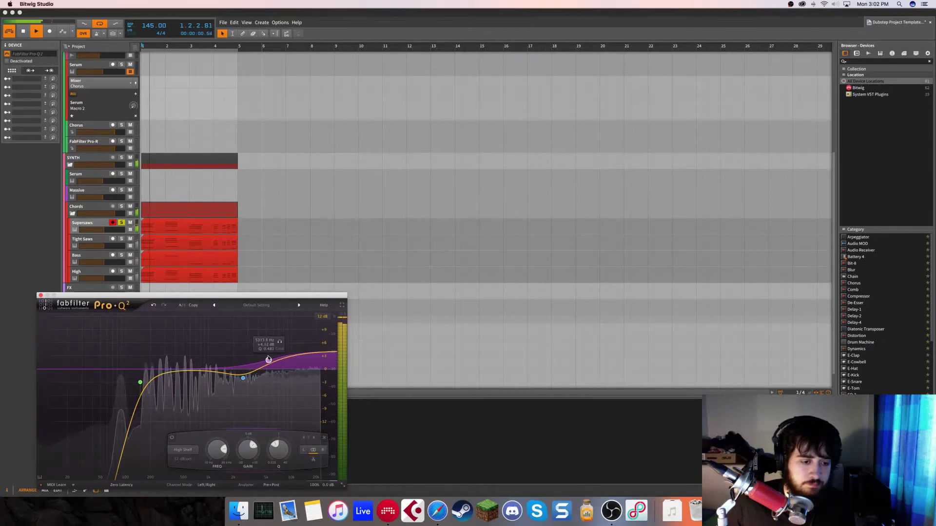
pyautogui.click(40, 295)
pyautogui.press('space')
# - Set the noise level in the Supersaws track's Serum to 23% and audition the track soloed
pyautogui.click(101, 224)
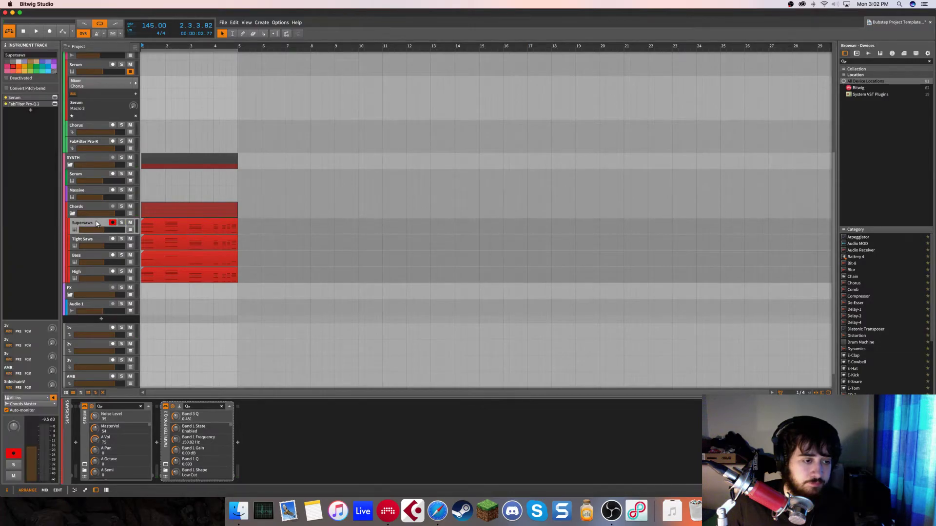
pyautogui.click(54, 98)
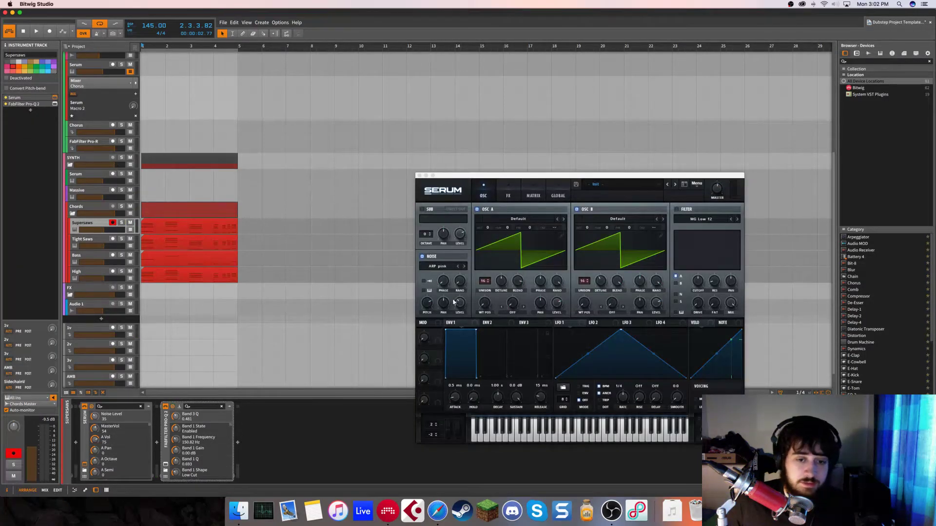
pyautogui.moveTo(454, 302); pyautogui.dragTo(453, 312)
pyautogui.press('space')
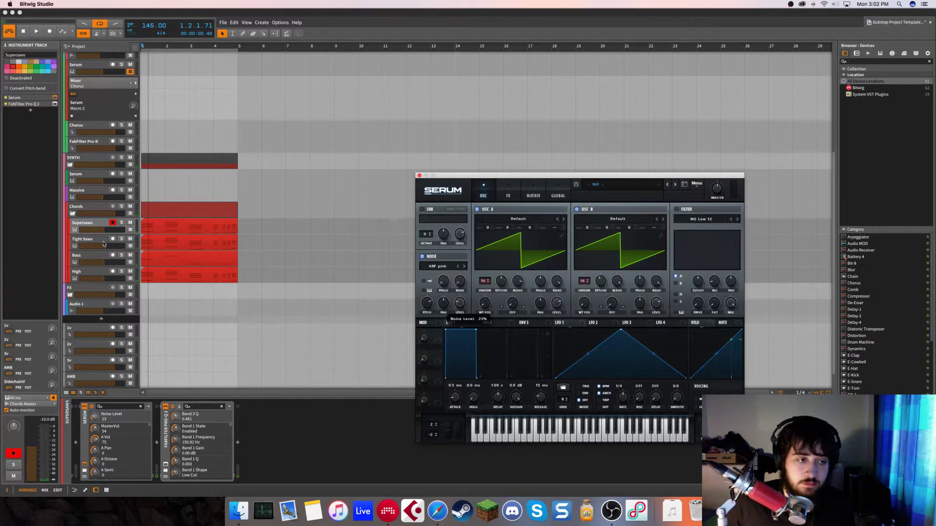
pyautogui.click(121, 222)
# - Set oscillator A's octave to -1 in the Bass track's Serum and close its window
pyautogui.click(154, 259)
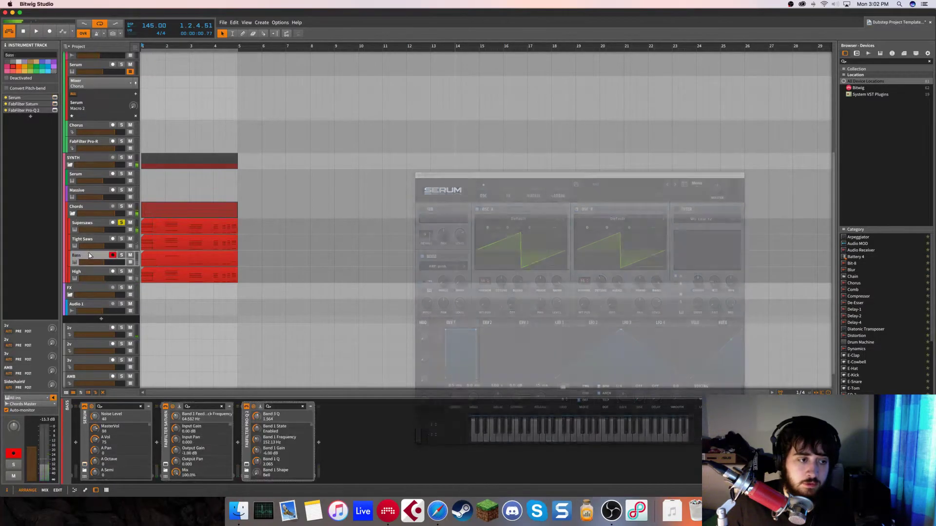
pyautogui.click(54, 99)
pyautogui.moveTo(448, 169); pyautogui.dragTo(449, 172)
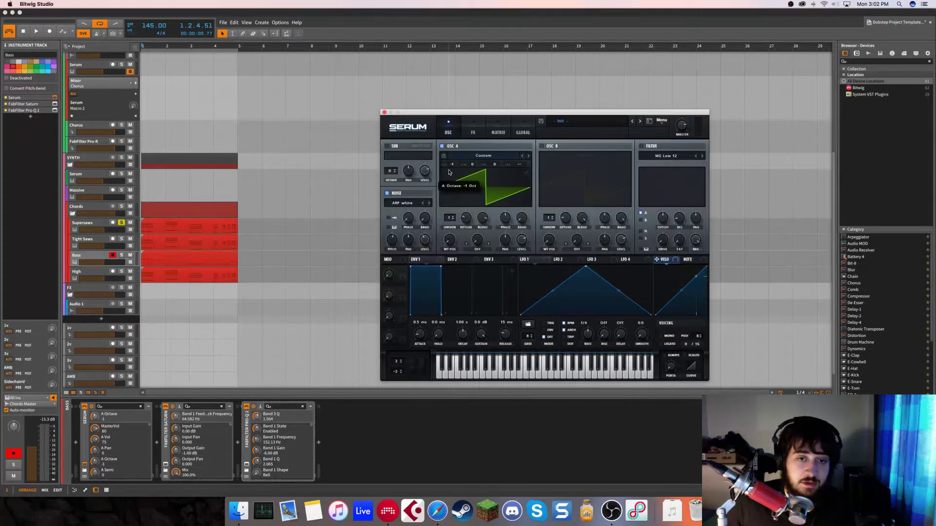
pyautogui.click(384, 113)
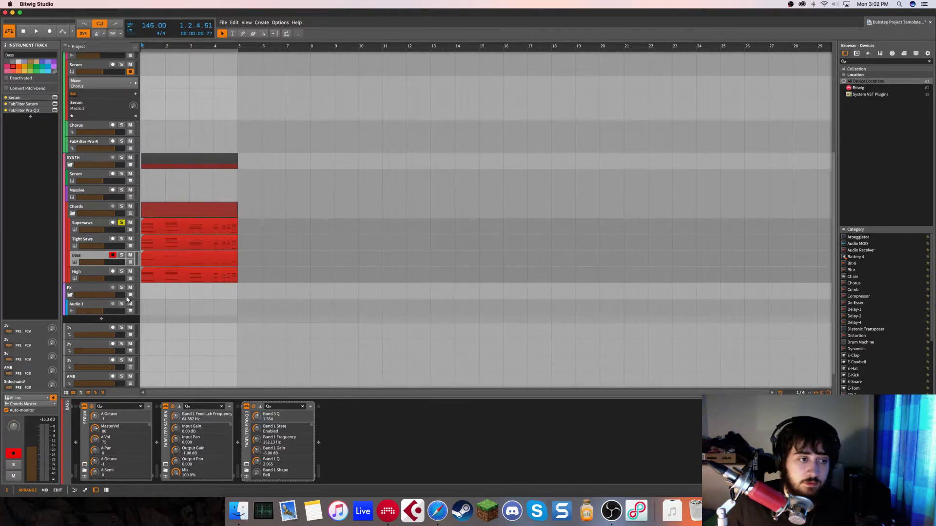
# - Open the High track's Serum and solo the track to hear its patch
pyautogui.click(101, 279)
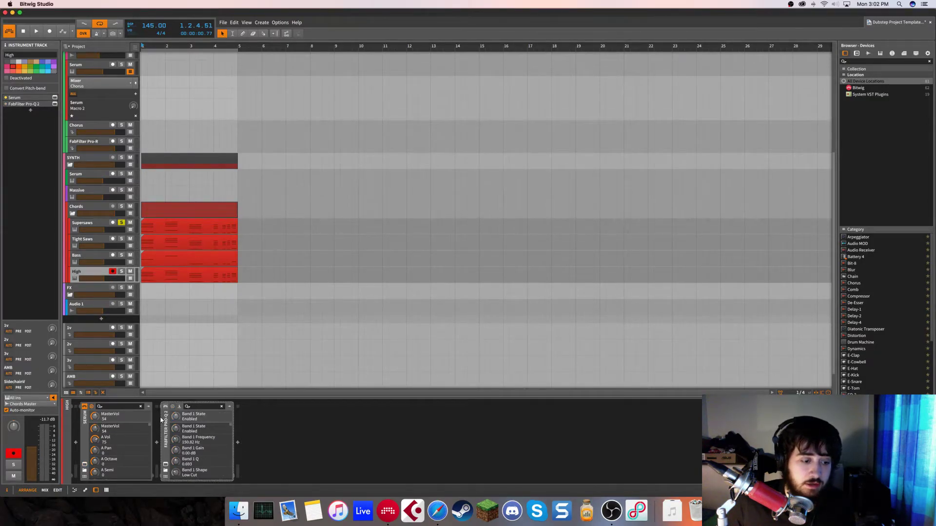
pyautogui.click(84, 466)
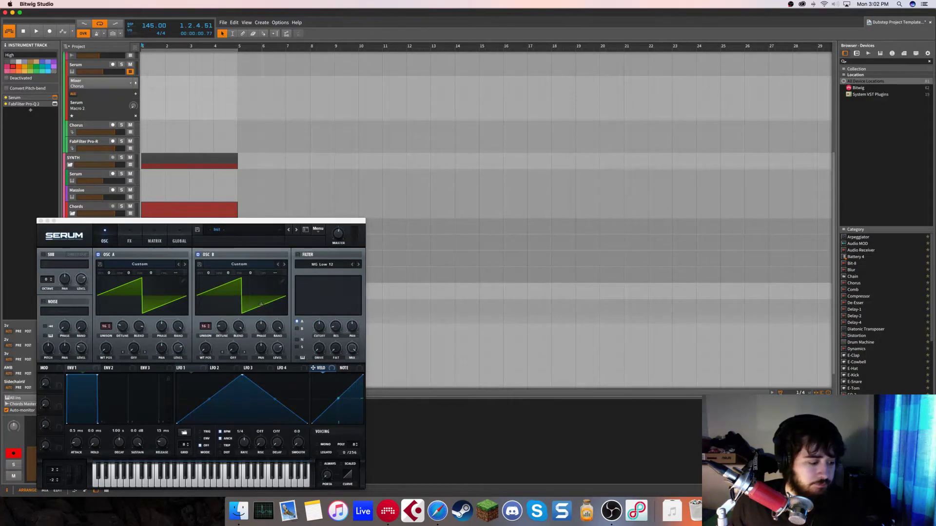
pyautogui.moveTo(218, 222); pyautogui.dragTo(421, 198)
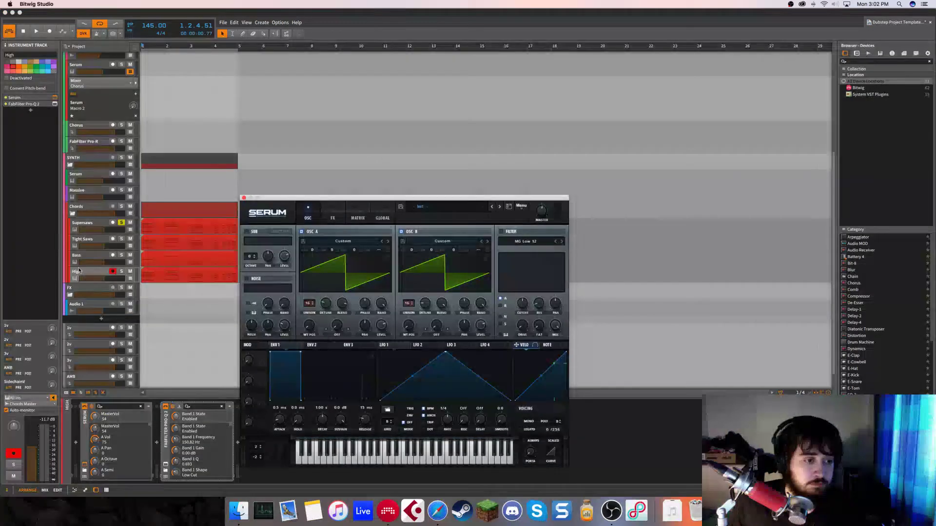
pyautogui.click(121, 271)
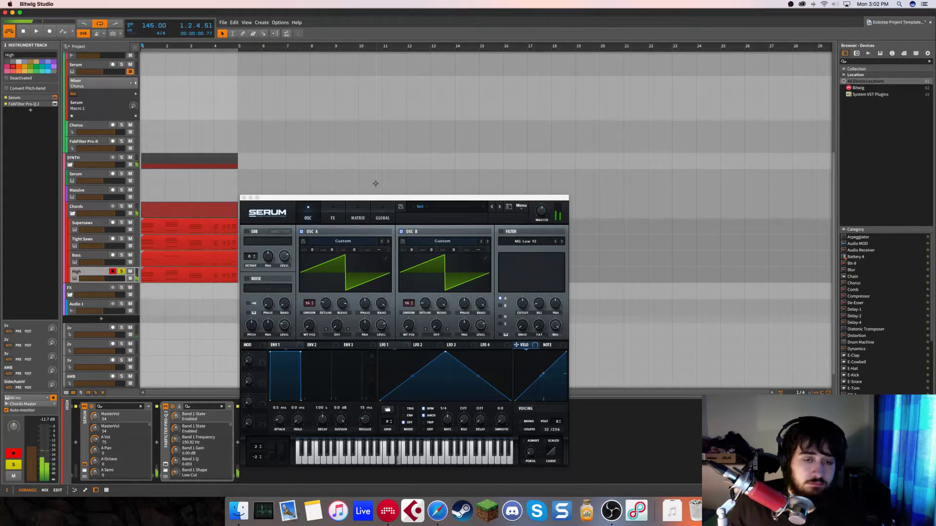
pyautogui.moveTo(406, 199); pyautogui.dragTo(520, 135)
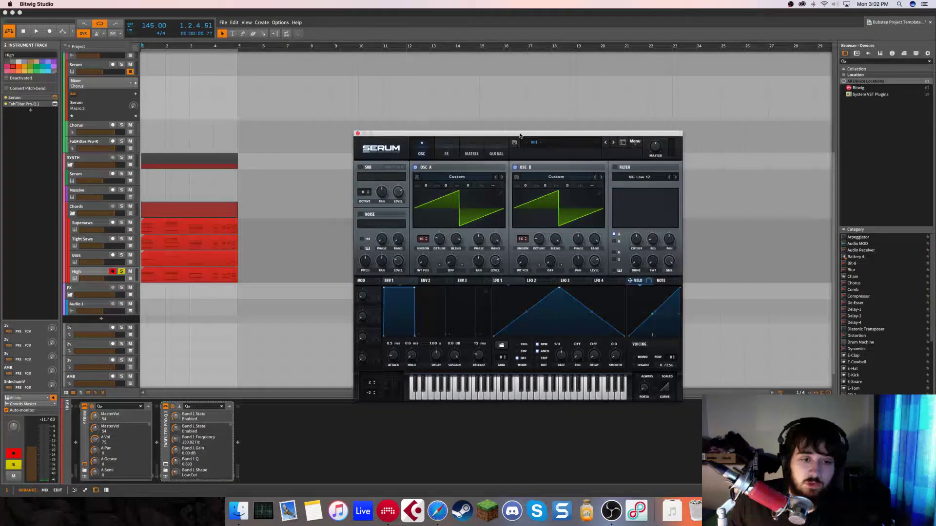
# - Switch off oscillator B in the High track's Serum and reset oscillator A's unison detune to 0.25
pyautogui.doubleClick(522, 246)
pyautogui.click(515, 167)
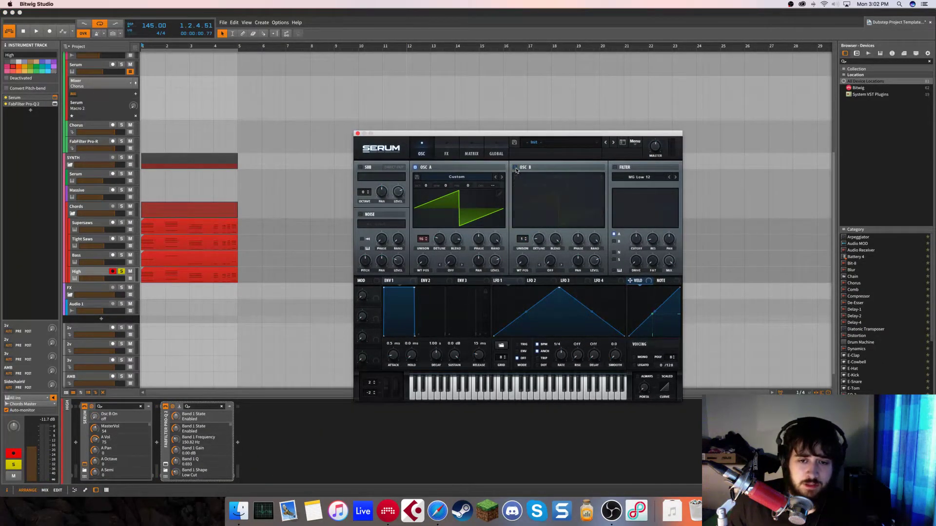
pyautogui.doubleClick(438, 240)
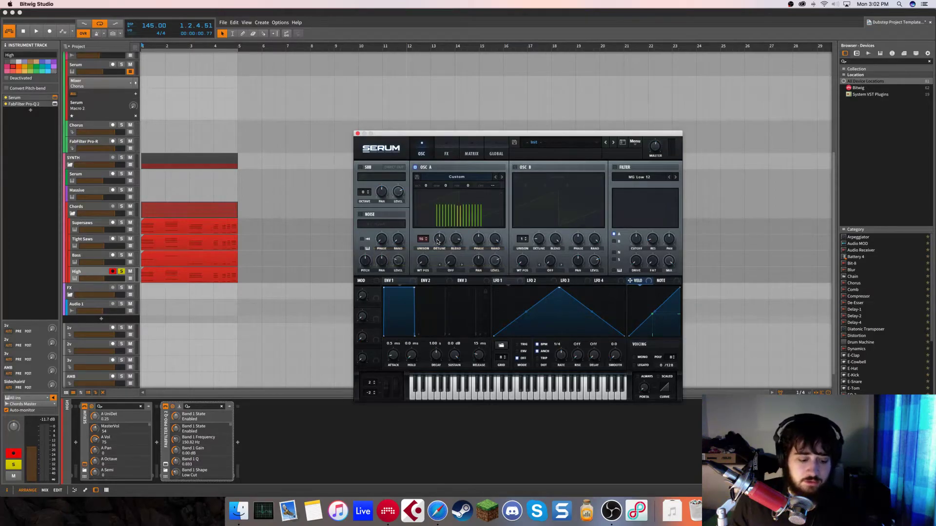
# - Enable Tube distortion in the High track's Serum, with master volume at 63, and set oscillator A's octave to +1
pyautogui.click(447, 151)
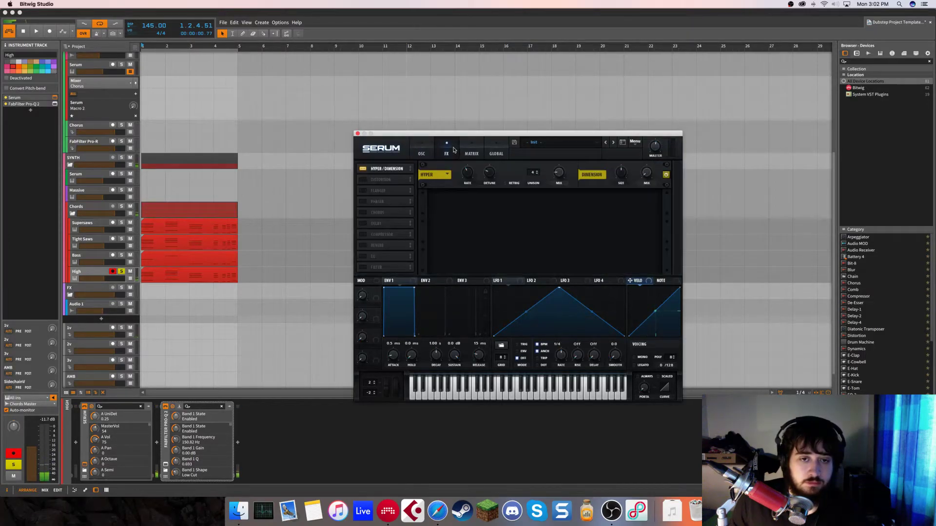
pyautogui.click(363, 181)
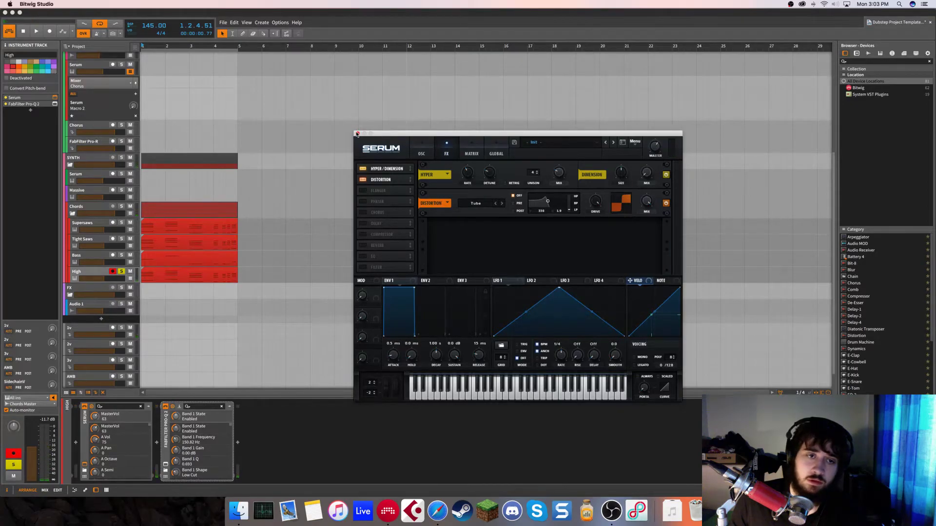
pyautogui.click(421, 153)
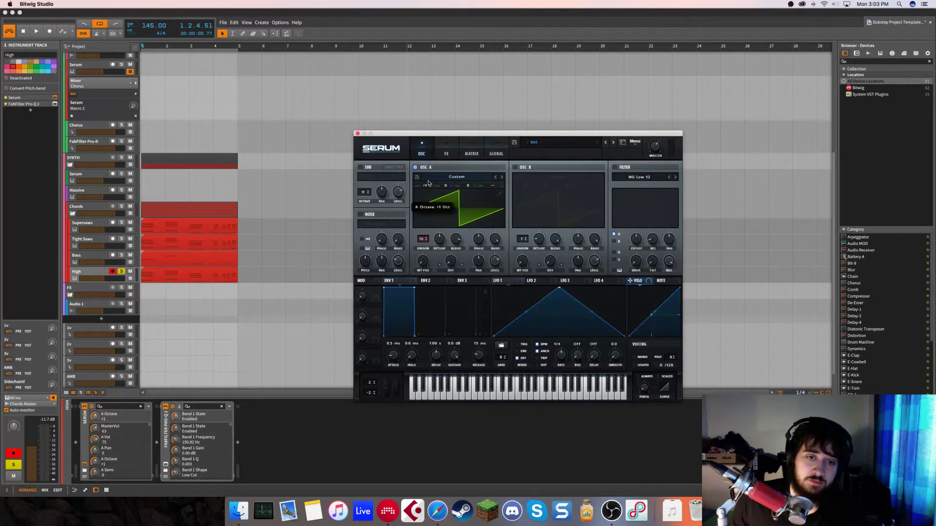
pyautogui.click(357, 134)
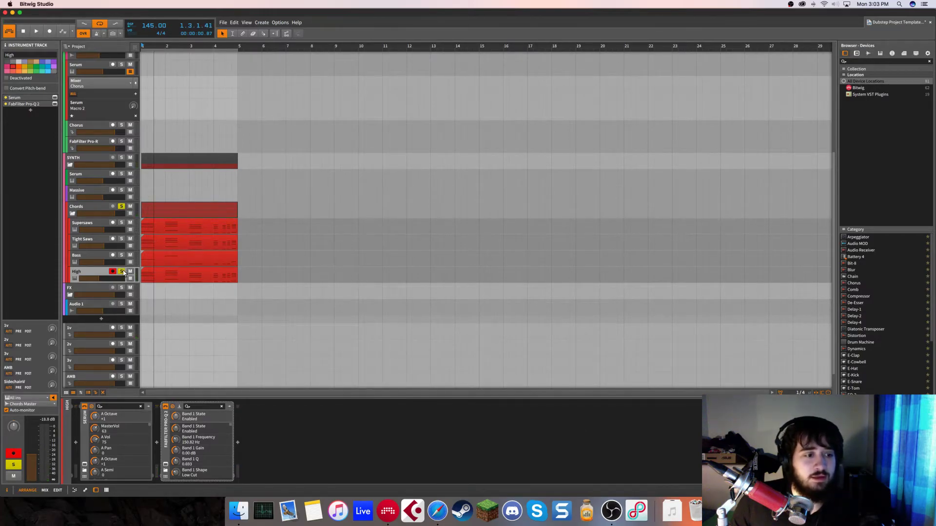
# - Open the High clip and delete the lower notes of its first four chords, keeping only each top note
pyautogui.press('space')
pyautogui.doubleClick(154, 270)
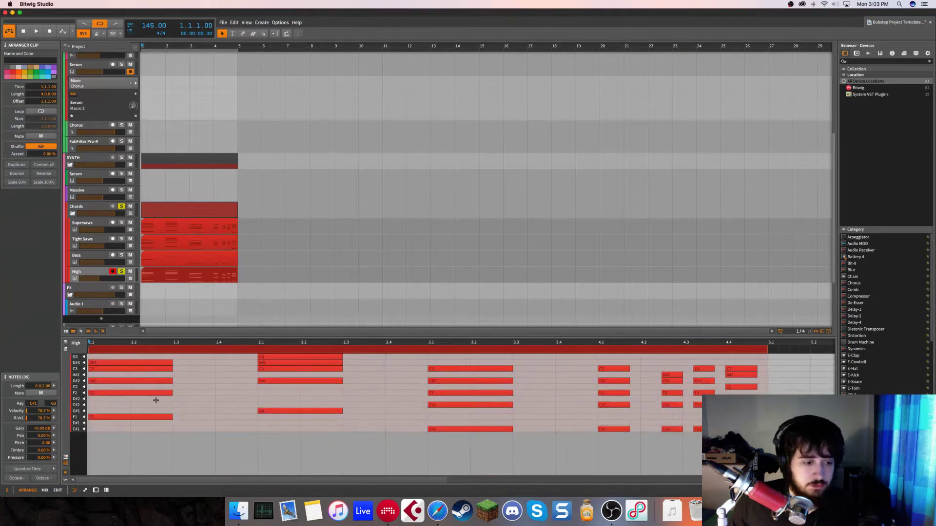
pyautogui.moveTo(162, 431); pyautogui.dragTo(150, 377)
pyautogui.press('Delete')
pyautogui.moveTo(294, 454); pyautogui.dragTo(292, 361)
pyautogui.press('Delete')
pyautogui.moveTo(413, 373); pyautogui.dragTo(515, 444)
pyautogui.press('Delete')
pyautogui.moveTo(607, 376); pyautogui.dragTo(610, 433)
pyautogui.press('Delete')
# - Reduce the last three chords in bar 4 of the High clip to their top notes
pyautogui.click(672, 381)
pyautogui.moveTo(676, 434); pyautogui.dragTo(677, 379)
pyautogui.press('Delete')
pyautogui.moveTo(701, 434); pyautogui.dragTo(704, 380)
pyautogui.press('Delete')
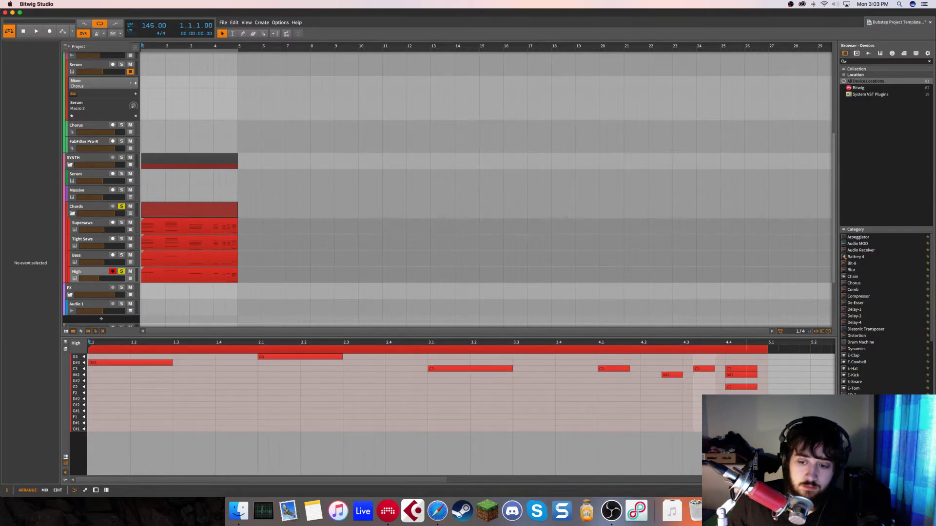
pyautogui.moveTo(719, 433); pyautogui.dragTo(733, 377)
pyautogui.press('Delete')
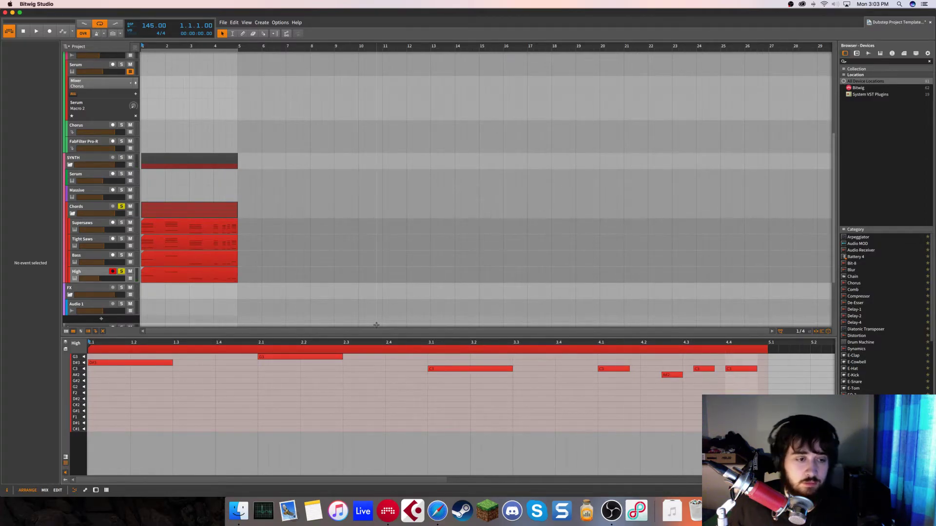
# - Play the High track, take it out of solo, and fine-tune the Bass track's volume against the full chords
pyautogui.press('d')
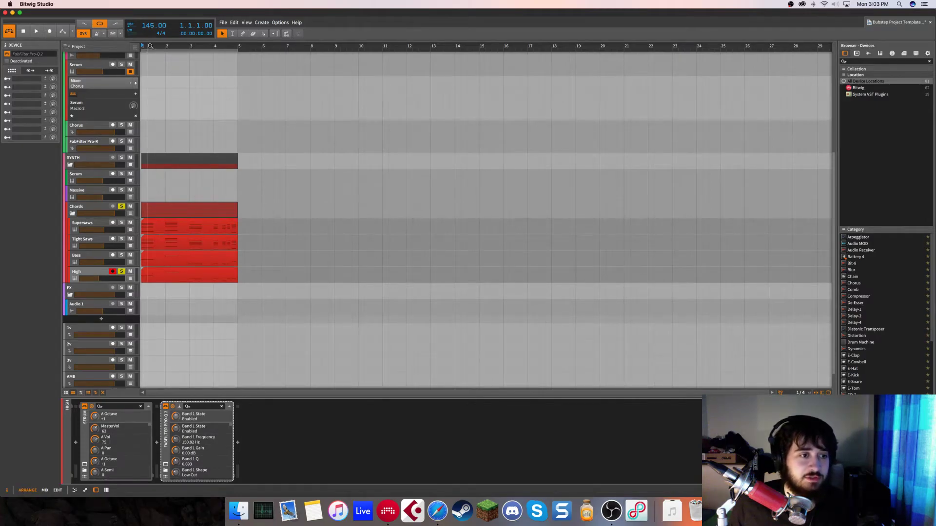
pyautogui.press('space')
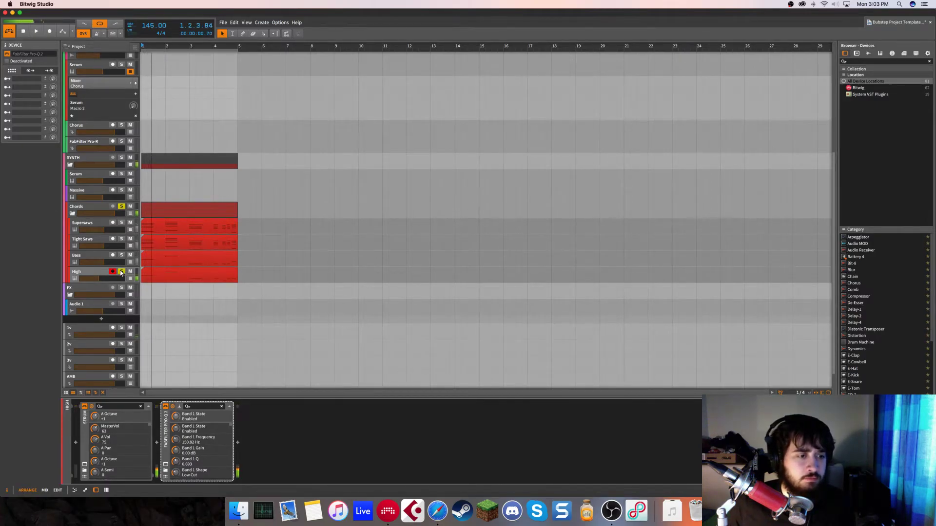
pyautogui.press('space')
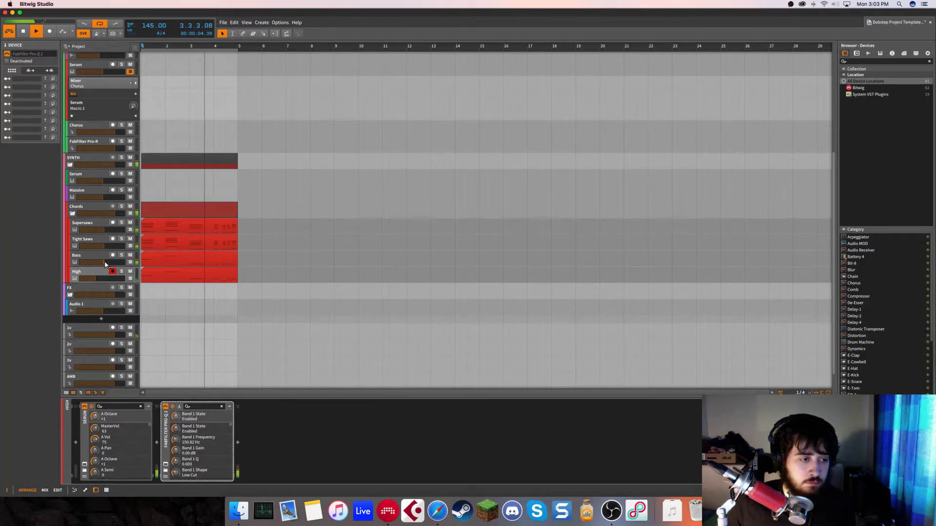
pyautogui.moveTo(105, 263); pyautogui.dragTo(104, 264)
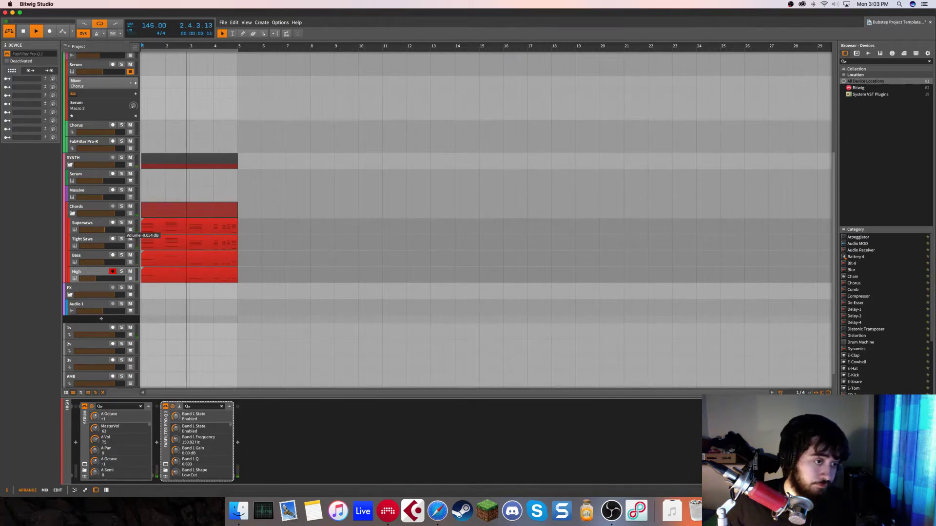
# - In the Chords group's FabFilter Pro-C 2, narrow the side-chain band, lower the threshold to -7.61 dB and lengthen the release to about 1137 ms
pyautogui.click(90, 207)
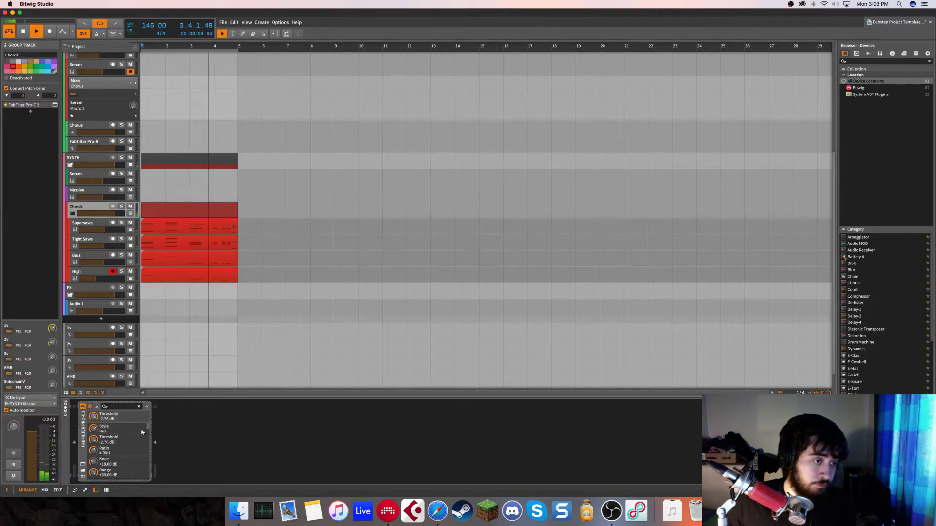
pyautogui.click(83, 464)
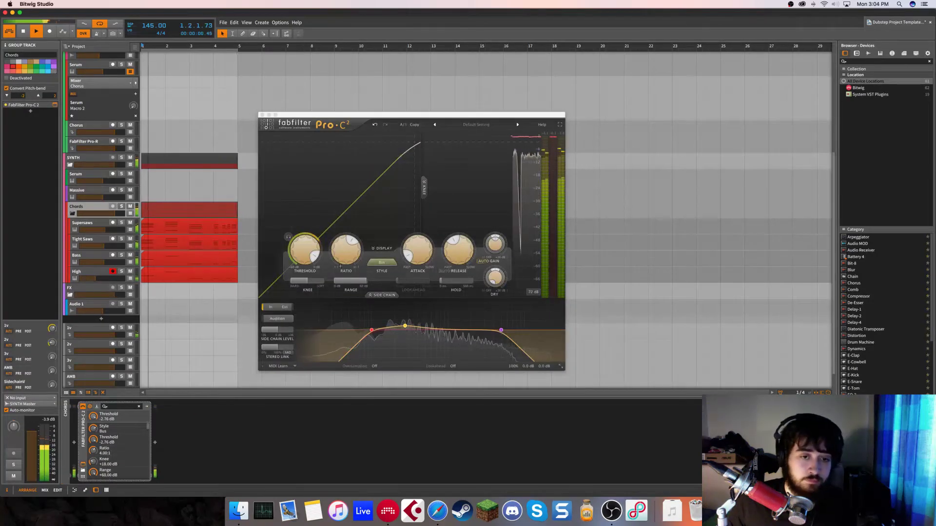
pyautogui.moveTo(371, 330)
pyautogui.mouseDown()
pyautogui.moveTo(399, 331)
pyautogui.moveTo(335, 331)
pyautogui.moveTo(377, 334)
pyautogui.mouseUp()
pyautogui.moveTo(501, 330); pyautogui.dragTo(429, 330)
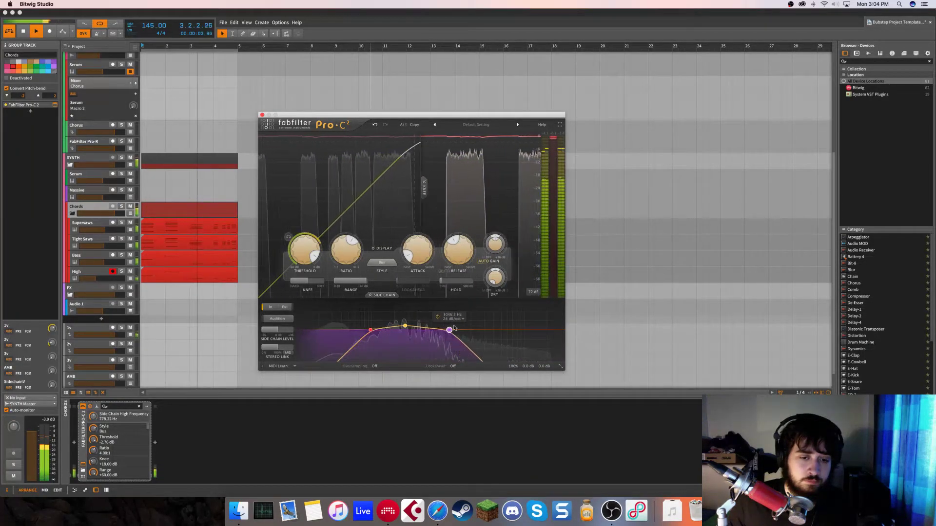
pyautogui.moveTo(464, 330); pyautogui.dragTo(465, 330)
pyautogui.moveTo(303, 252); pyautogui.dragTo(302, 273)
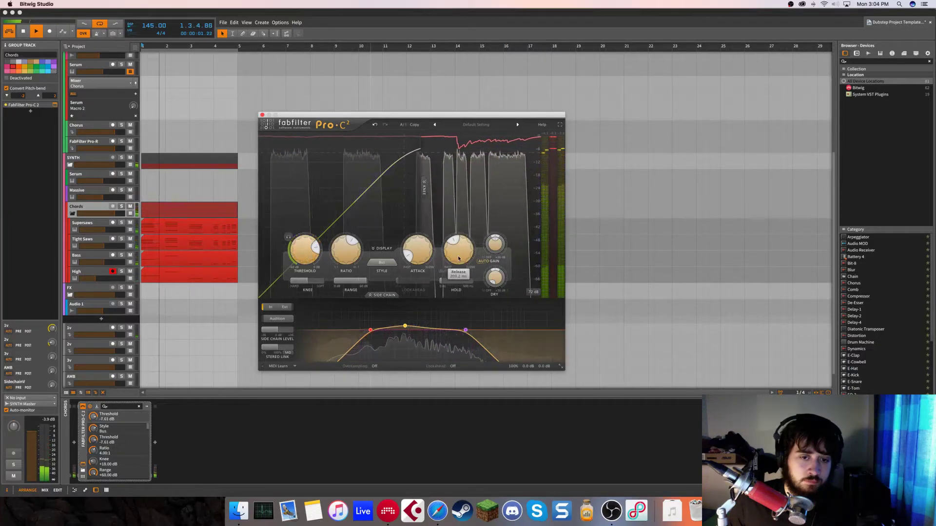
pyautogui.moveTo(455, 257); pyautogui.dragTo(471, 229)
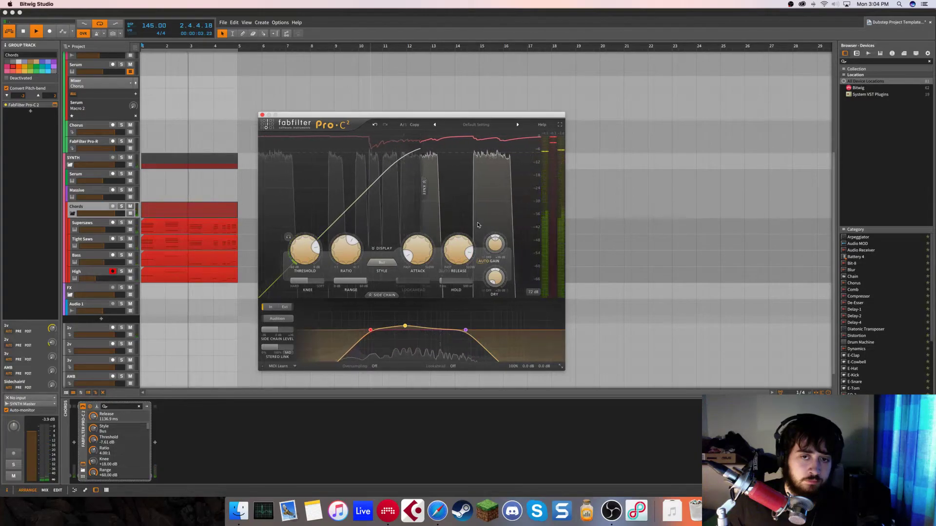
# - Widen the compressor's side-chain band, set its style to Punch with a -7.43 dB threshold, and fine-tune the High track's volume
pyautogui.moveTo(427, 252)
pyautogui.moveTo(466, 330); pyautogui.dragTo(498, 330)
pyautogui.click(385, 264)
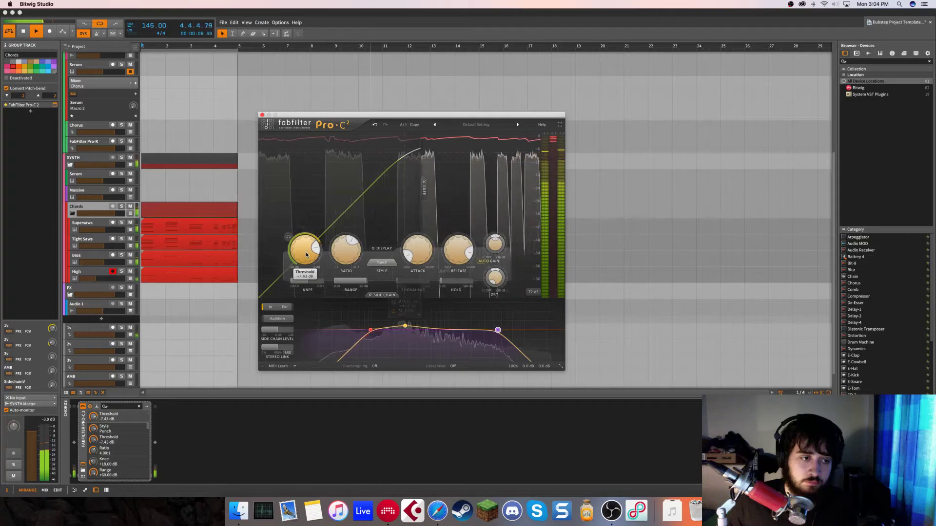
pyautogui.moveTo(306, 258); pyautogui.dragTo(306, 257)
pyautogui.click(262, 115)
pyautogui.moveTo(97, 278); pyautogui.dragTo(97, 279)
pyautogui.press('space')
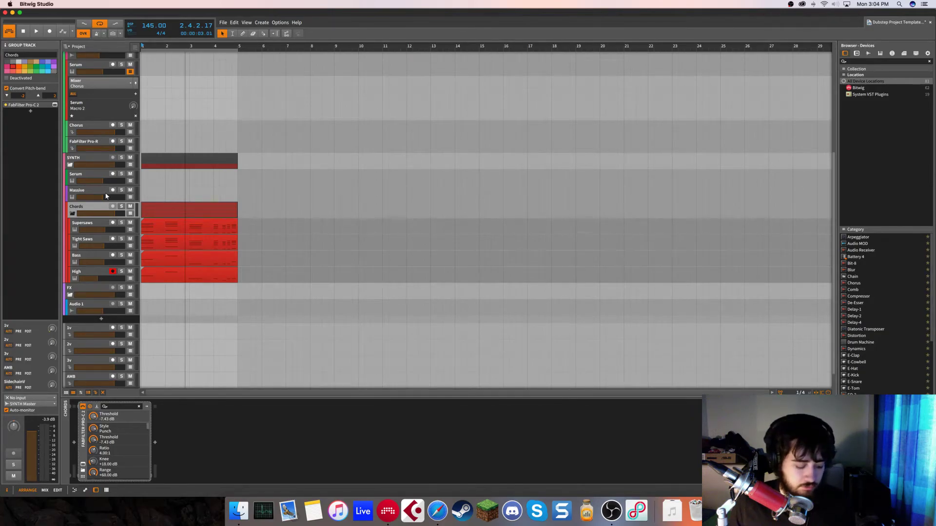
# - Add an effect track, move it above the 1v effect track and name it Chord Verb
pyautogui.press('super+alt+t')
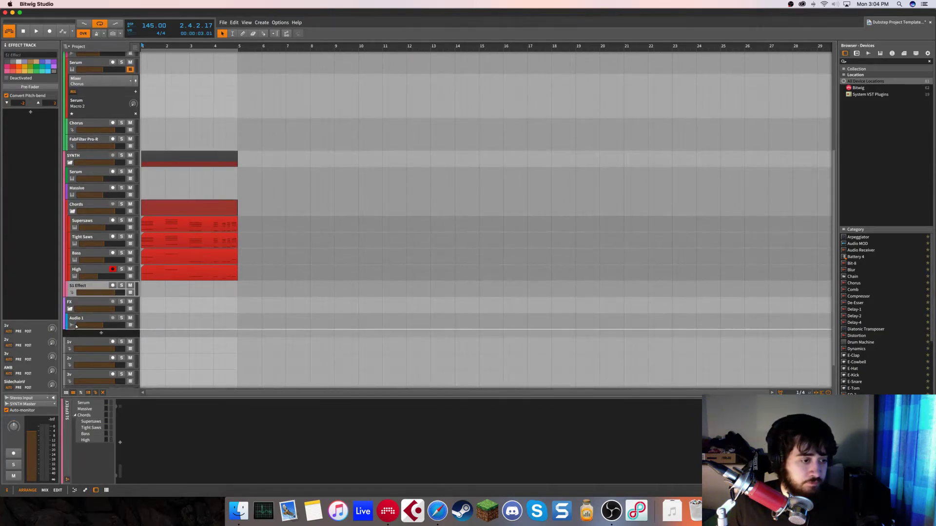
pyautogui.moveTo(75, 336); pyautogui.dragTo(74, 338)
pyautogui.scroll(-2, 154, 299)
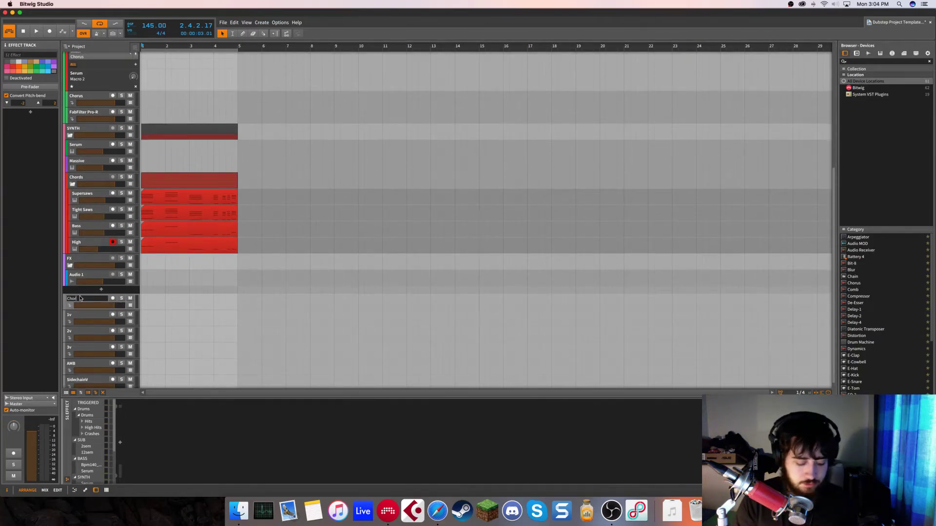
pyautogui.click(81, 299)
pyautogui.write('Chord Verb')
pyautogui.press('Return')
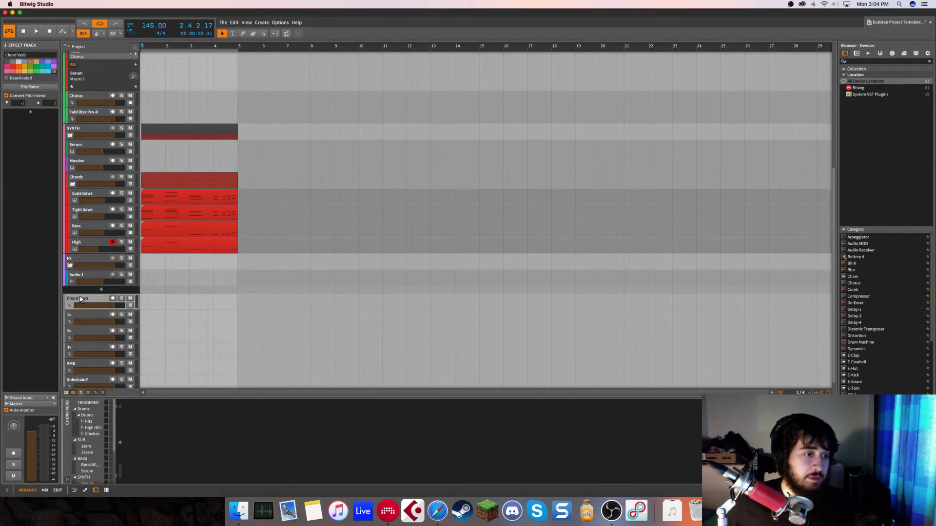
# - Send the Chords group's signal to the Chord Verb effect track and play it back to check the routing
pyautogui.click(84, 180)
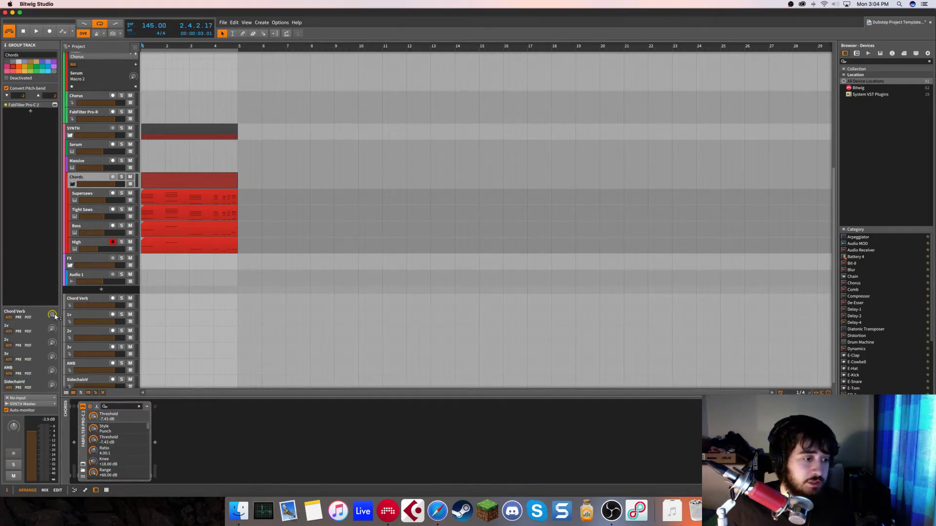
pyautogui.click(82, 301)
pyautogui.press('space')
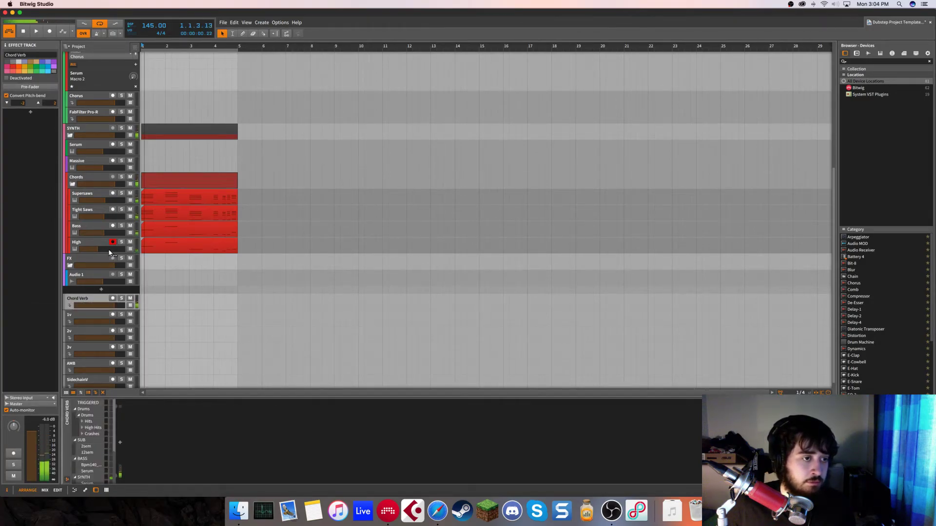
# - Insert FabFilter Pro-R on the Chord Verb track, lower the track's volume and play the chords through it
pyautogui.write('br')
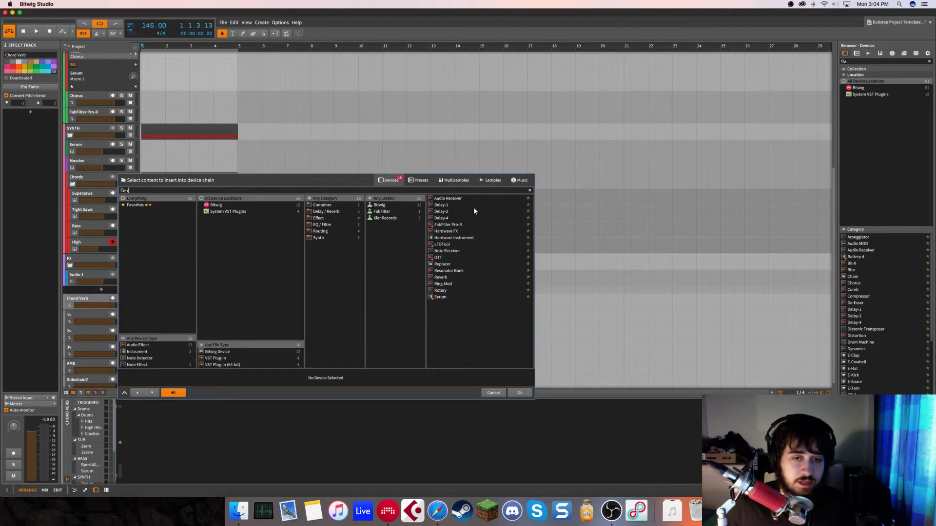
pyautogui.doubleClick(463, 226)
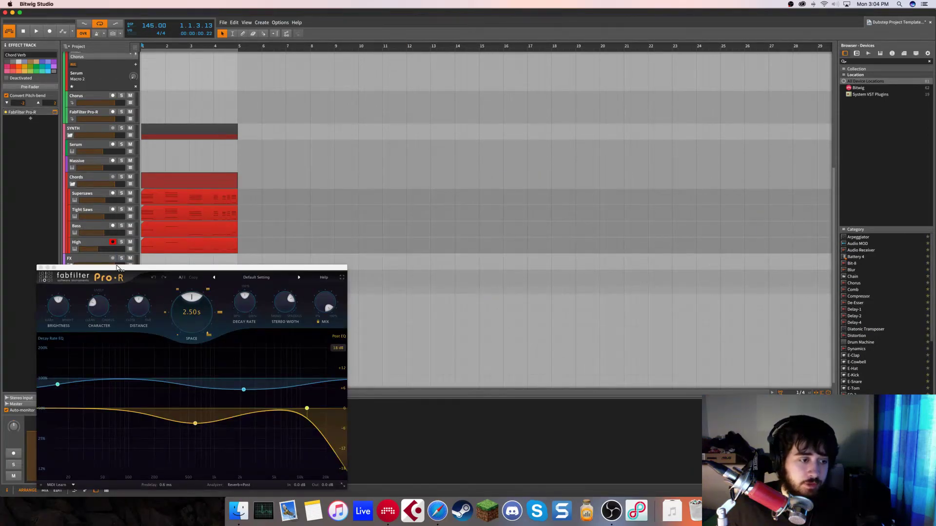
pyautogui.moveTo(117, 267); pyautogui.dragTo(308, 245)
pyautogui.click(115, 308)
pyautogui.press('space')
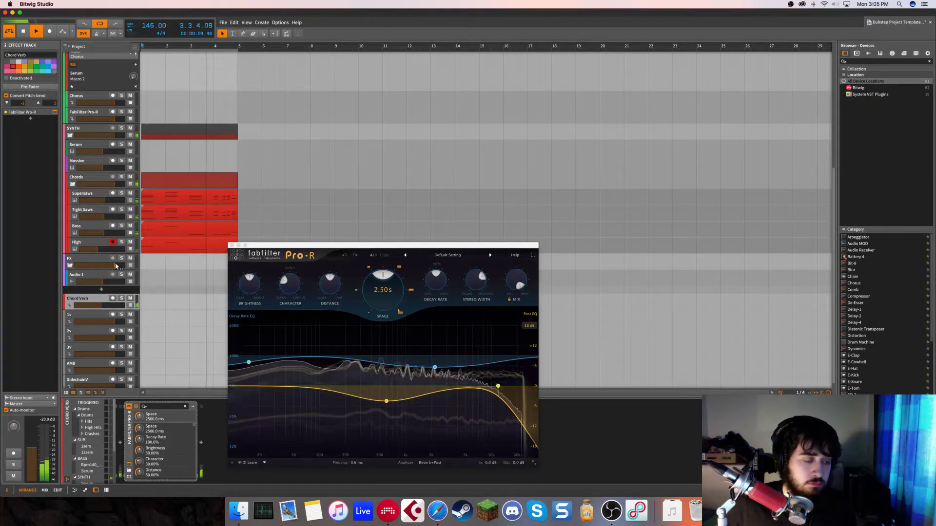
# - Add a low-cut band to Pro-R's post EQ and set the stereo width to 120%
pyautogui.moveTo(100, 308)
pyautogui.click(237, 388)
pyautogui.moveTo(236, 387); pyautogui.dragTo(334, 385)
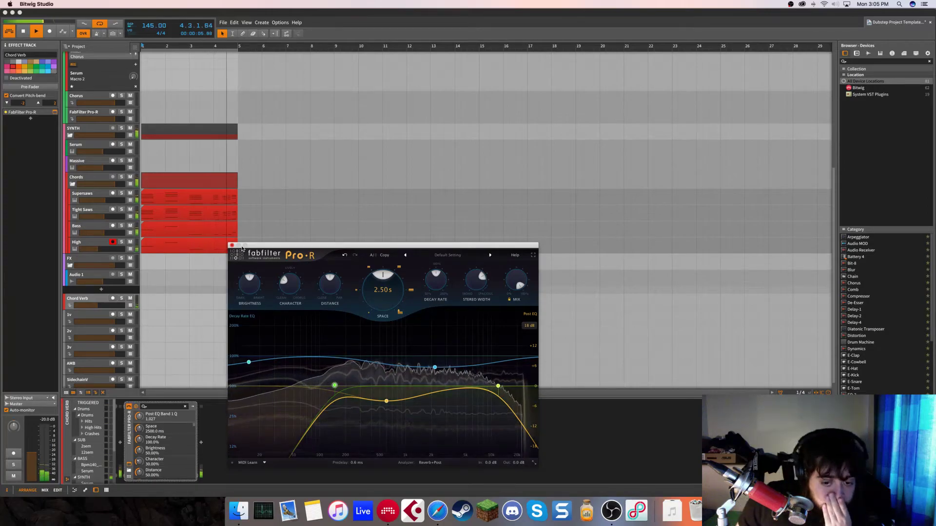
pyautogui.moveTo(485, 285); pyautogui.dragTo(464, 210)
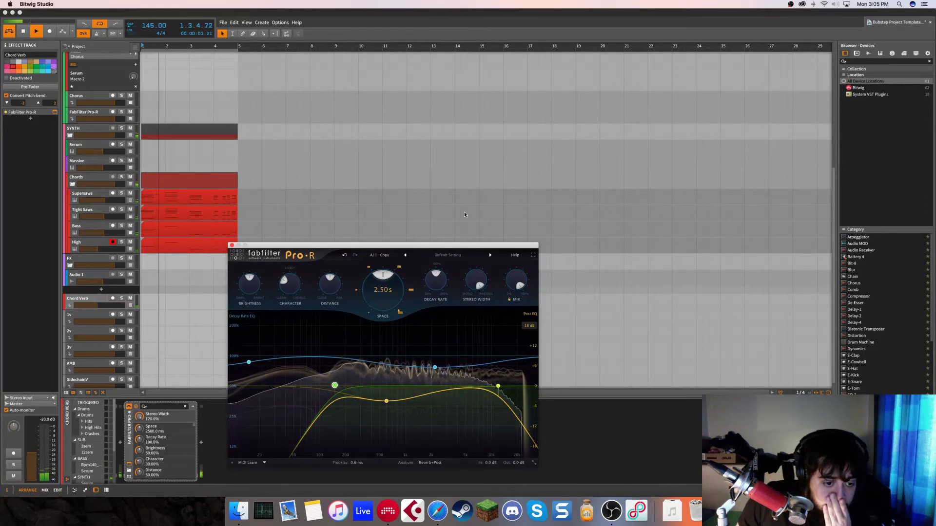
# - Set the reverb's Space to 1.85 s and its Brightness to about 59%
pyautogui.scroll(-1, 385, 299)
pyautogui.scroll(-5, 379, 303)
pyautogui.scroll(3, 249, 281)
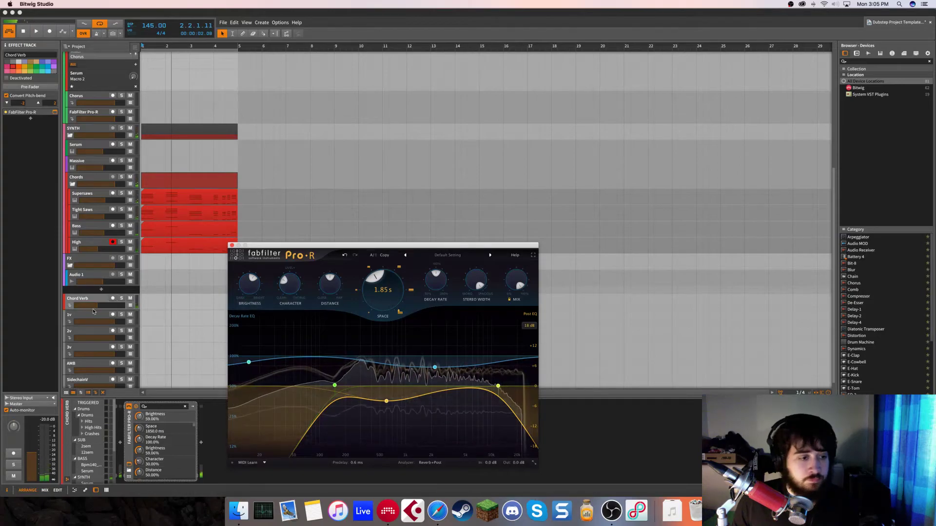
# - Raise the Chord Verb track's volume during playback and set the reverb's Distance to 17.39%
pyautogui.moveTo(97, 309); pyautogui.dragTo(101, 309)
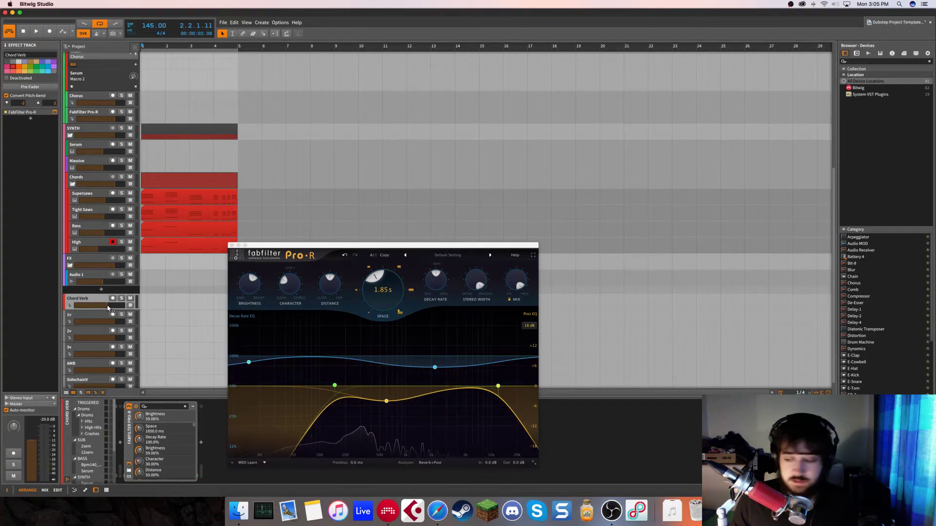
pyautogui.press('space')
pyautogui.moveTo(108, 308); pyautogui.dragTo(123, 307)
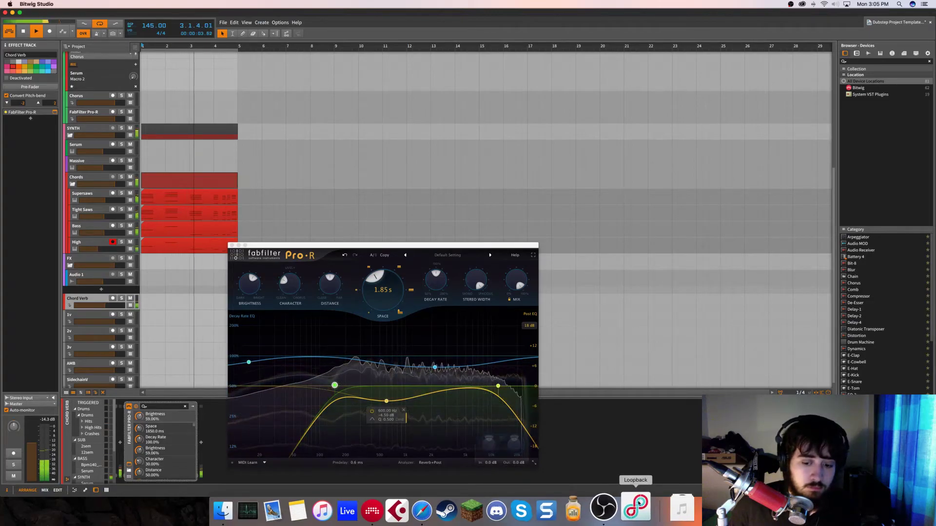
pyautogui.moveTo(337, 290); pyautogui.dragTo(337, 336)
# - Switch to OBS to check the Bitwig audio level, and return to the Pro-R reverb in Bitwig Studio
pyautogui.click(611, 511)
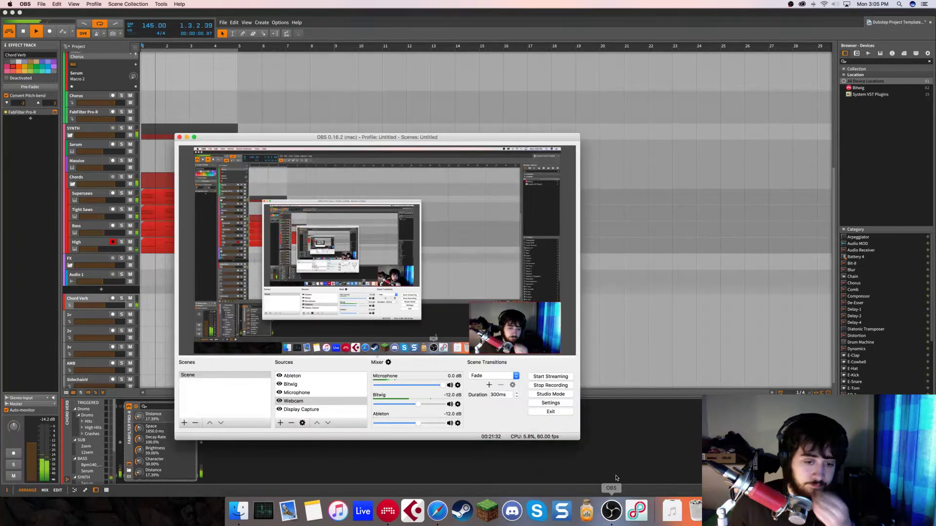
pyautogui.click(615, 471)
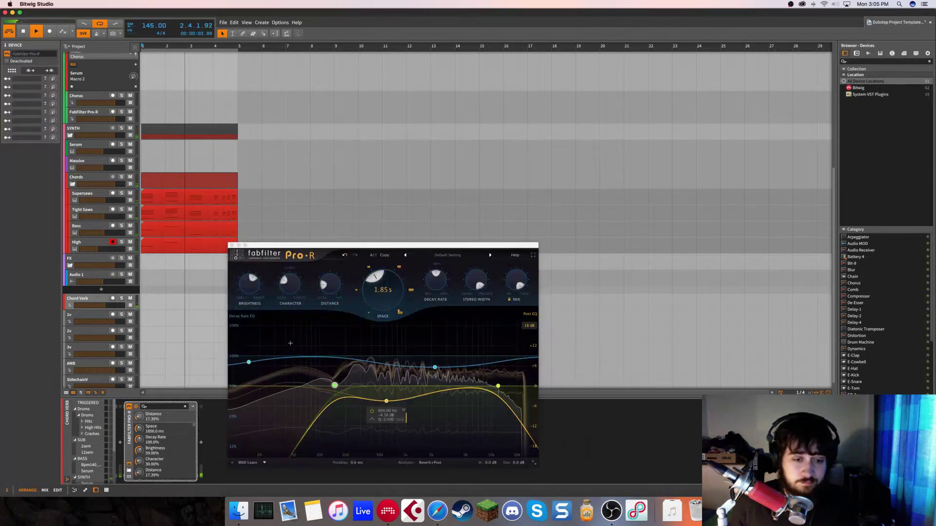
pyautogui.moveTo(262, 246); pyautogui.dragTo(314, 222)
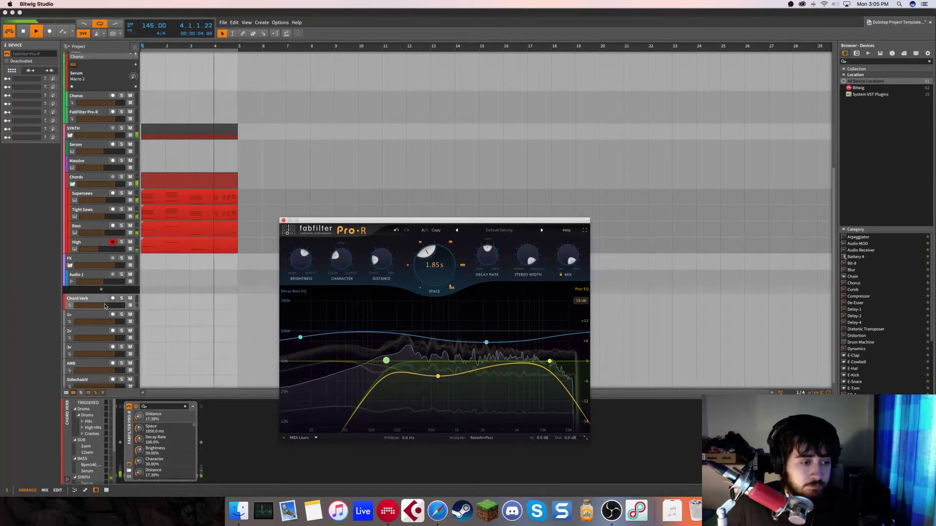
# - Set the reverb's Space to 2.98 s while fine-tuning the Chord Verb track's volume
pyautogui.click(105, 306)
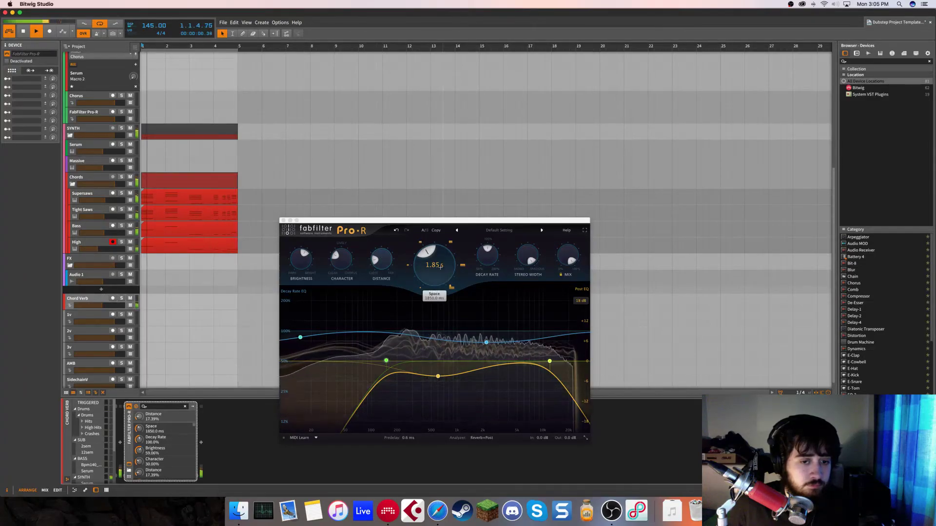
pyautogui.moveTo(440, 266); pyautogui.dragTo(441, 246)
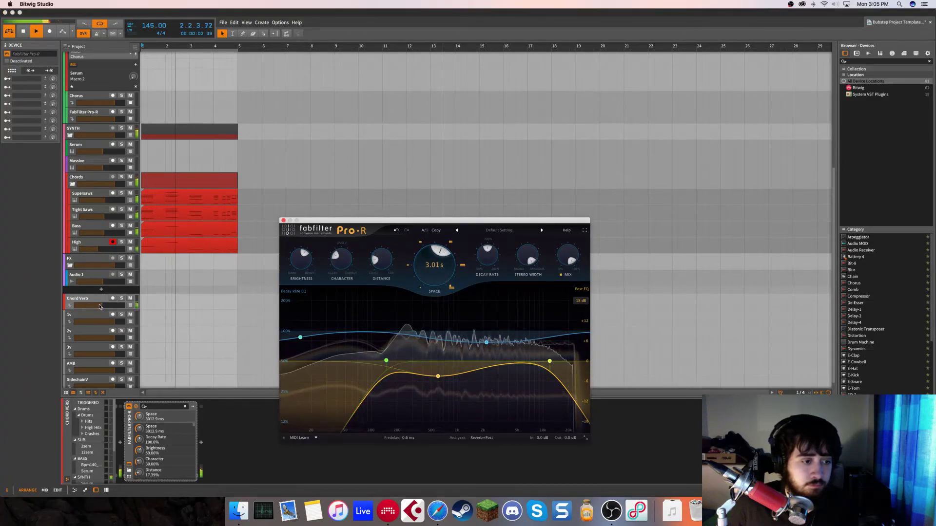
pyautogui.click(102, 307)
pyautogui.click(441, 272)
pyautogui.moveTo(441, 272); pyautogui.dragTo(441, 273)
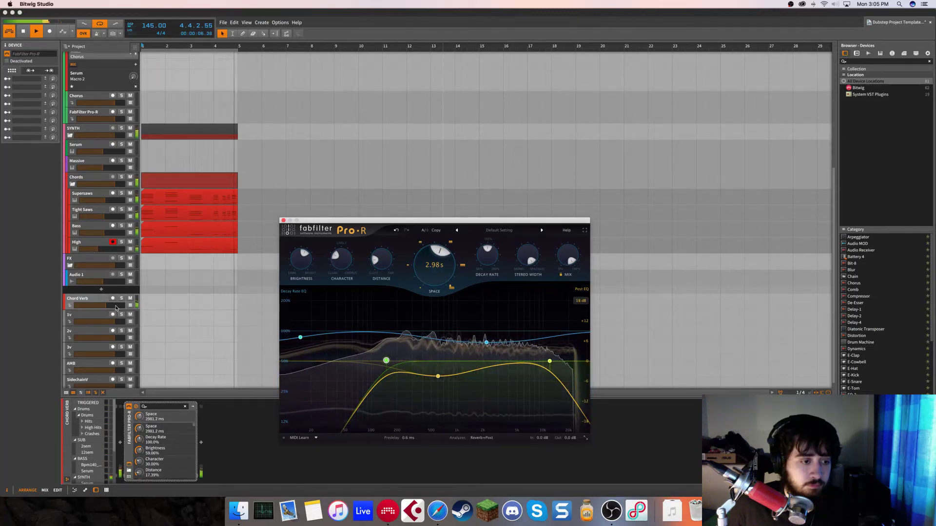
# - Move the upper Decay Rate EQ band to about 12.7 kHz and set Stereo Width to 111.5% and Brightness to about 47%
pyautogui.moveTo(486, 343); pyautogui.dragTo(552, 344)
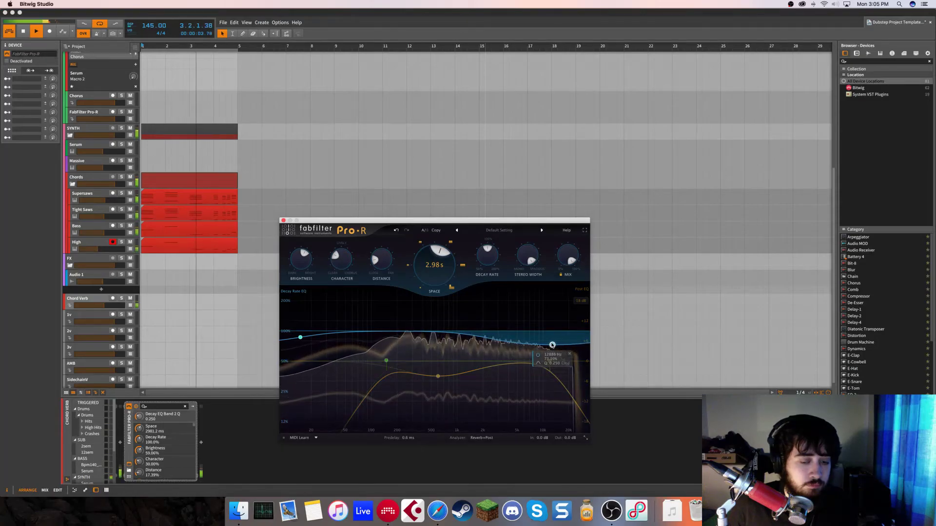
pyautogui.moveTo(300, 260); pyautogui.dragTo(298, 279)
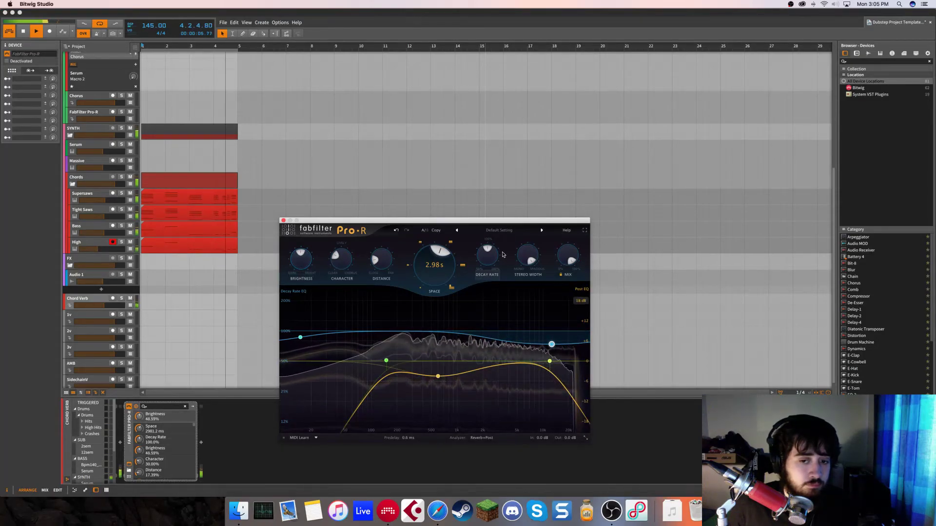
pyautogui.click(519, 260)
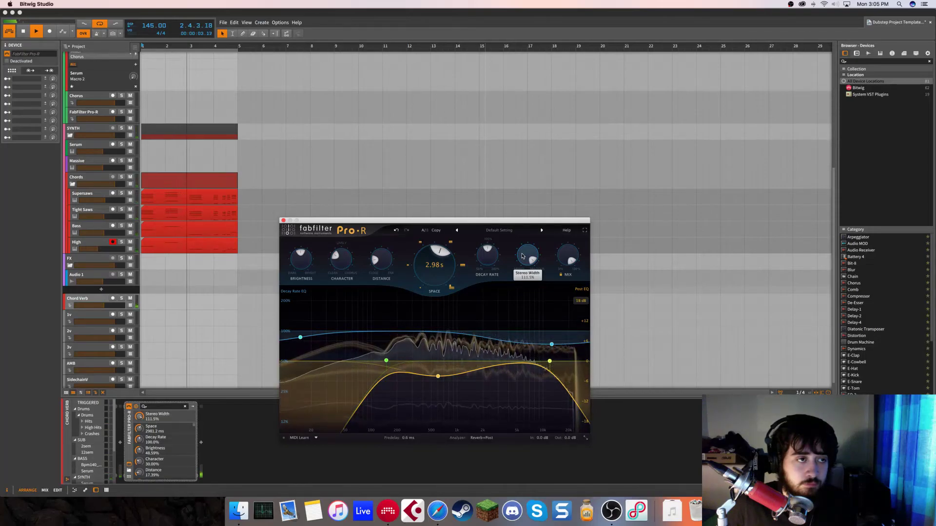
pyautogui.moveTo(300, 269); pyautogui.dragTo(299, 271)
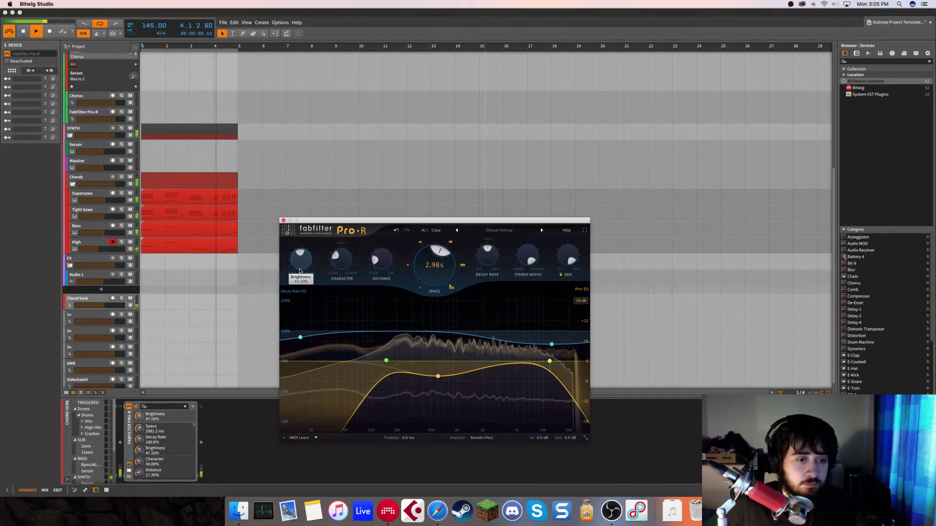
# - Try different Distance amounts on the reverb, settling on about 22%, with Brightness at about 42% and Decay Rate at about 90%
pyautogui.moveTo(381, 259); pyautogui.dragTo(391, 229)
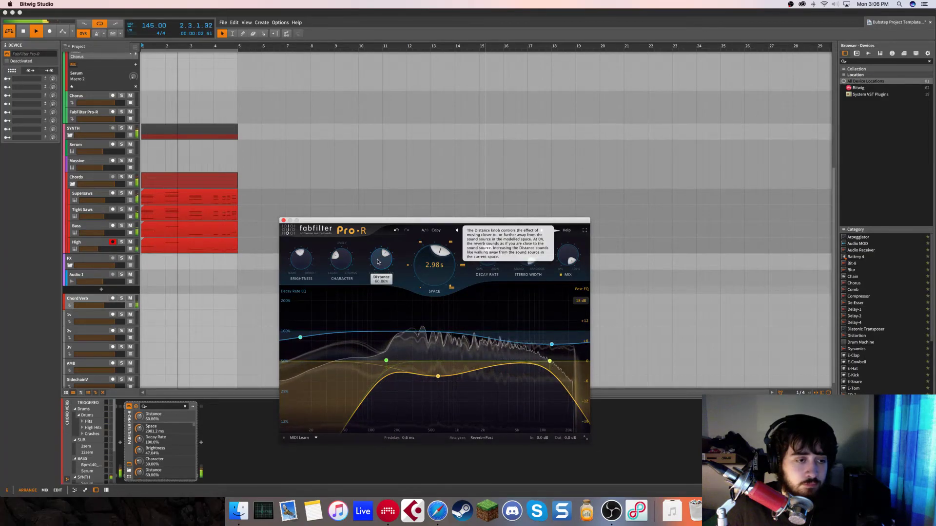
pyautogui.moveTo(377, 262); pyautogui.dragTo(385, 268)
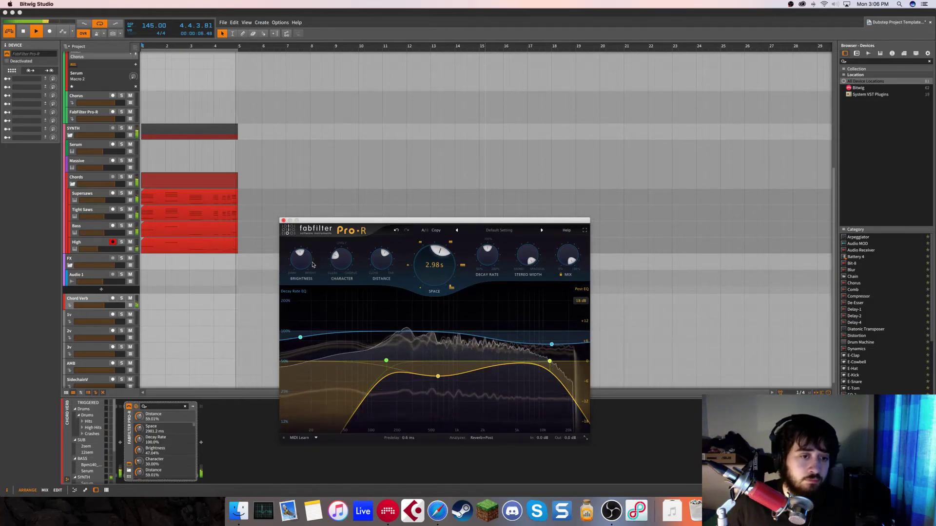
pyautogui.moveTo(309, 263)
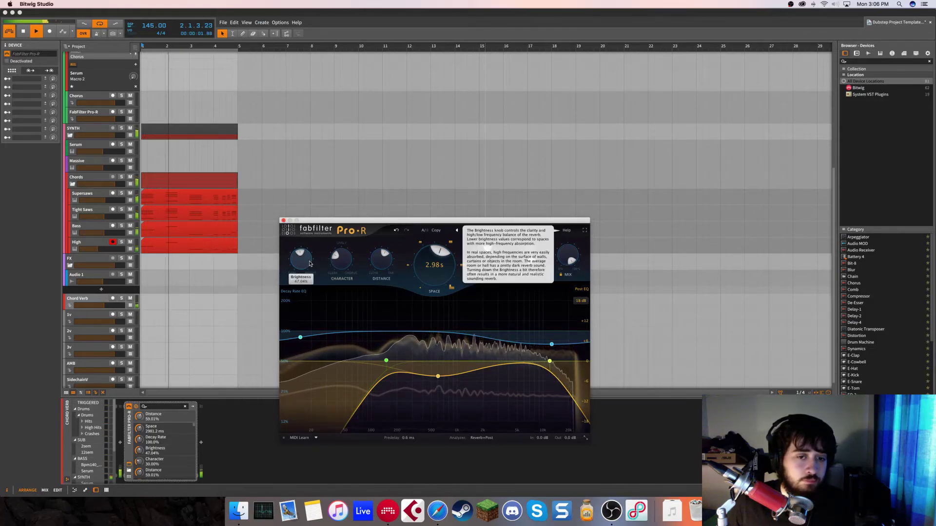
pyautogui.doubleClick(381, 258)
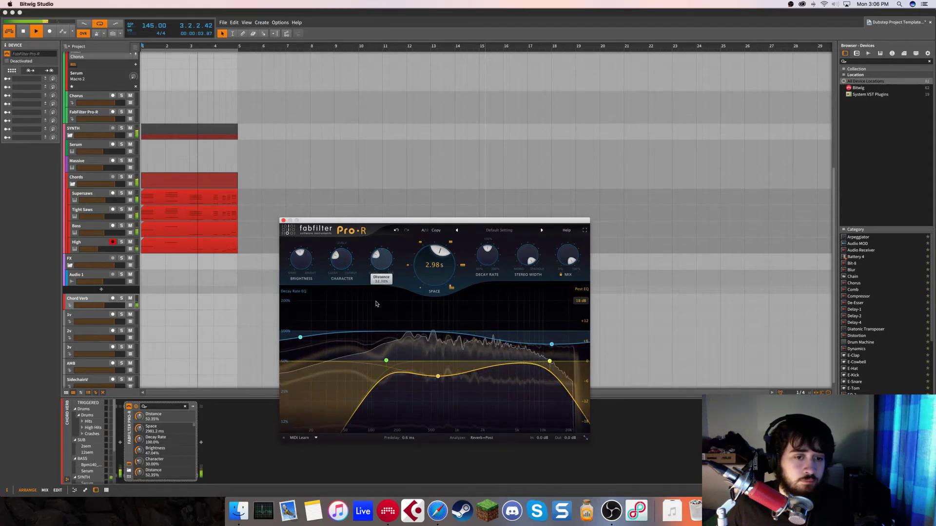
pyautogui.moveTo(384, 262)
pyautogui.mouseDown()
pyautogui.moveTo(385, 250)
pyautogui.moveTo(388, 259)
pyautogui.mouseUp()
pyautogui.moveTo(307, 254); pyautogui.dragTo(306, 258)
pyautogui.moveTo(477, 265); pyautogui.dragTo(477, 270)
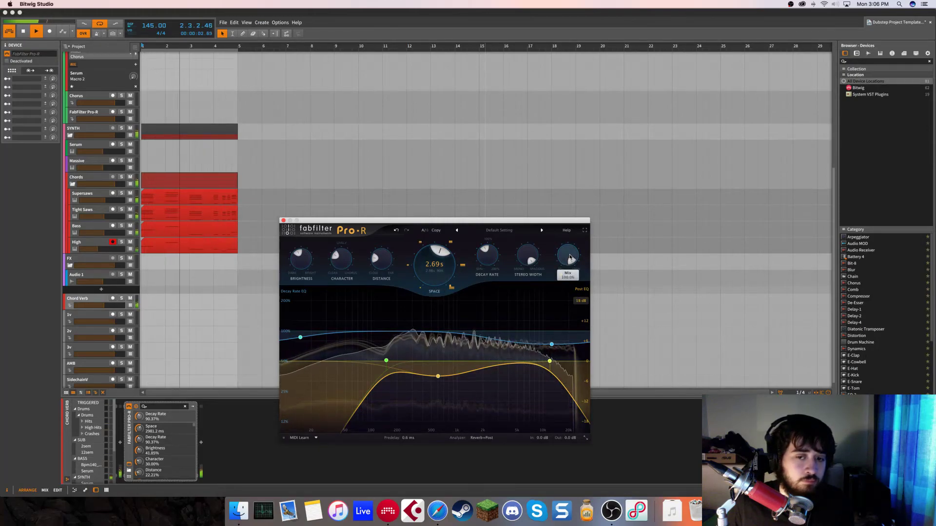
# - Close the Pro-R reverb, route the Chord Verb effect track's output to SidechainV, and play the loop
pyautogui.click(284, 220)
pyautogui.press('space')
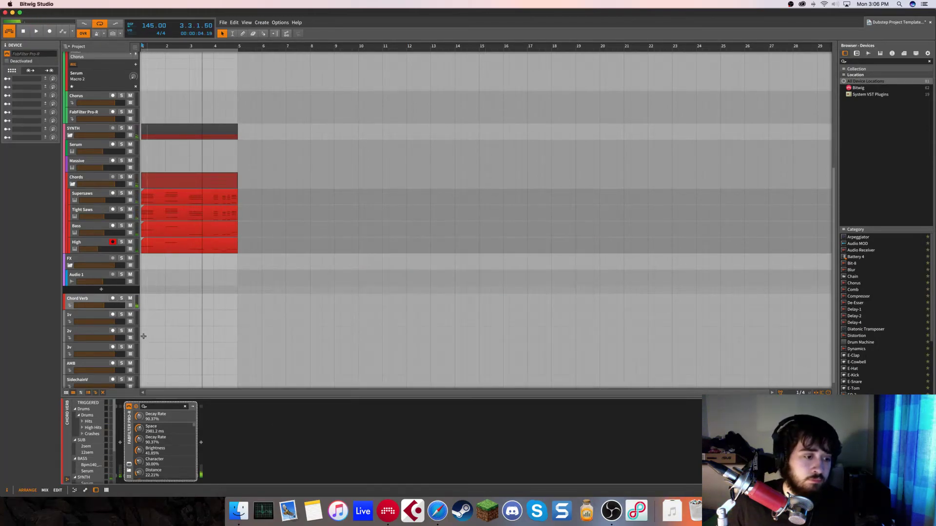
pyautogui.click(89, 317)
pyautogui.scroll(-1, 91, 317)
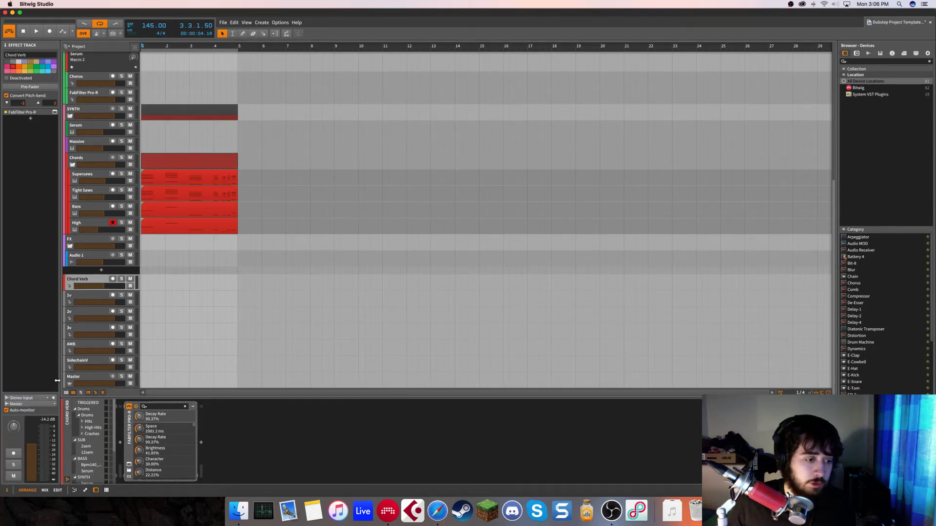
pyautogui.click(22, 404)
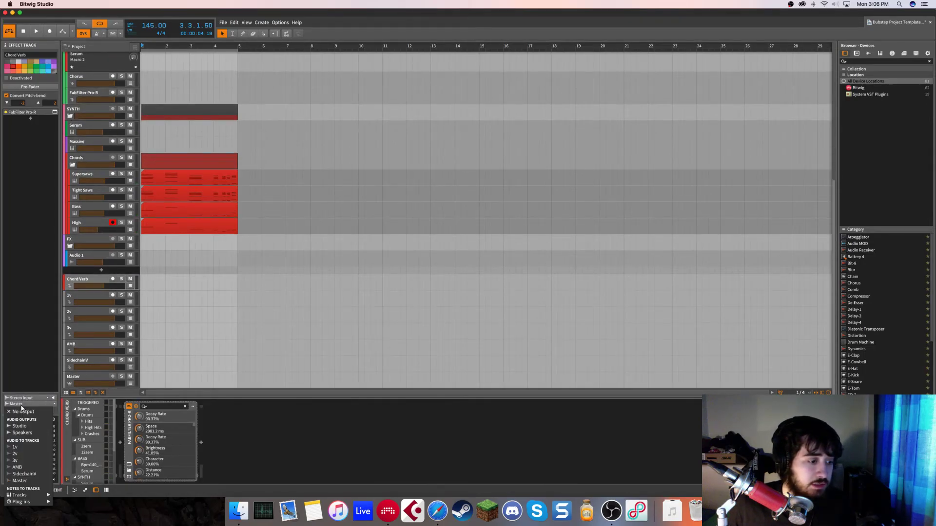
pyautogui.click(28, 475)
pyautogui.press('space')
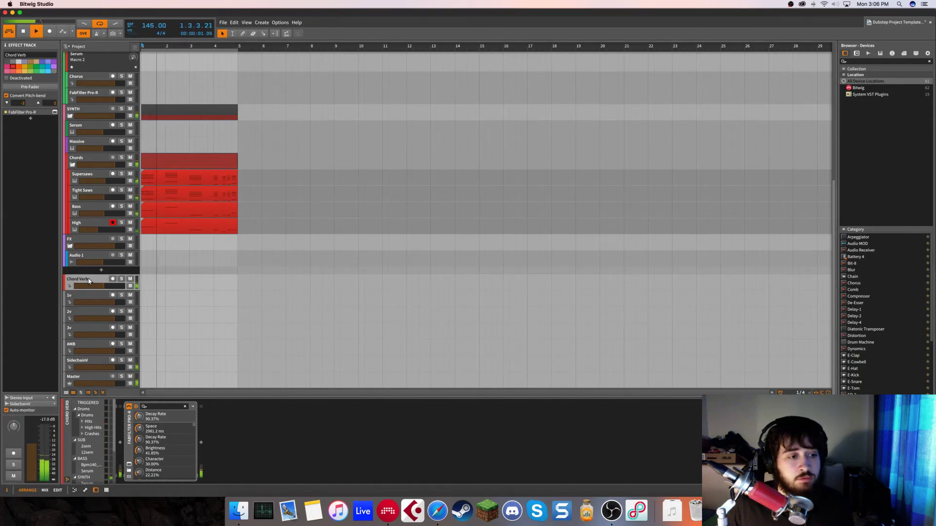
# - Look over the track list during playback, and switch briefly to OBS to check the Bitwig audio level
pyautogui.scroll(5, 143, 126)
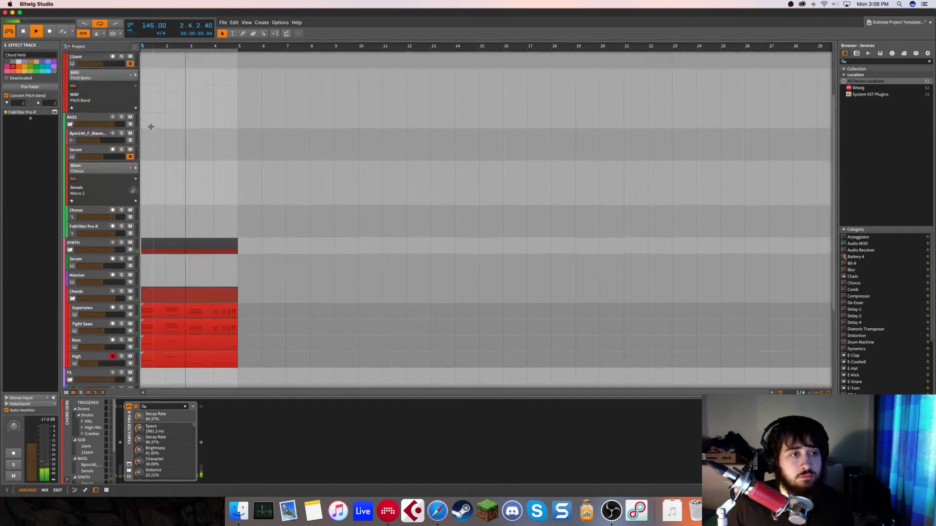
pyautogui.scroll(-3, 150, 127)
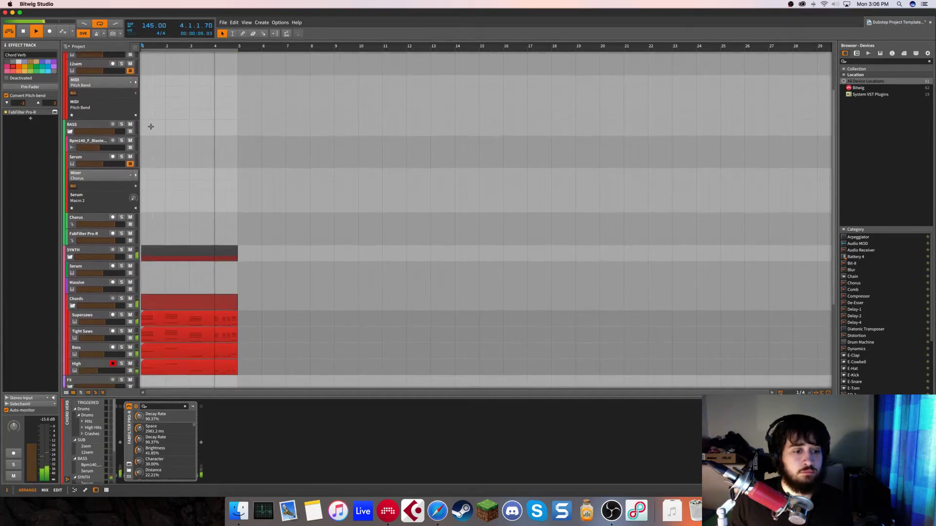
pyautogui.scroll(2, 150, 127)
pyautogui.scroll(1, 150, 126)
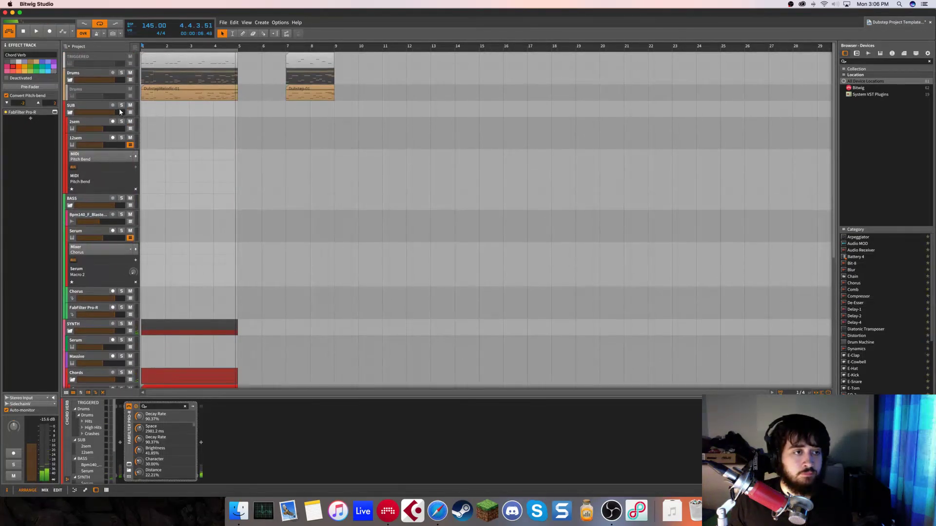
pyautogui.scroll(-5, 258, 184)
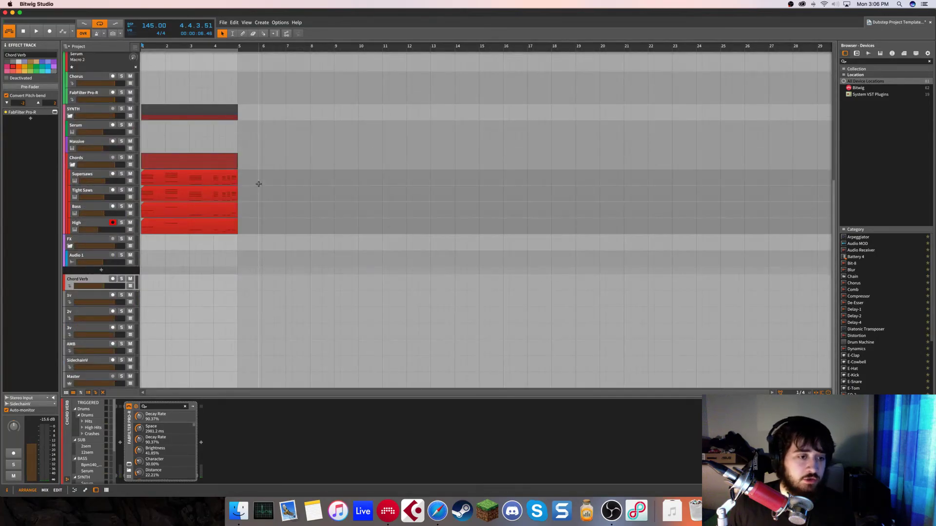
pyautogui.click(611, 511)
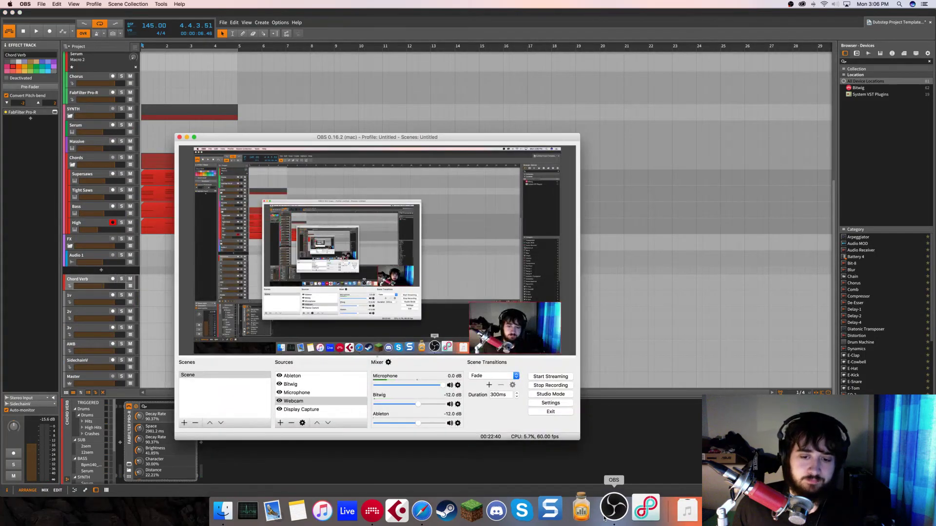
pyautogui.click(624, 368)
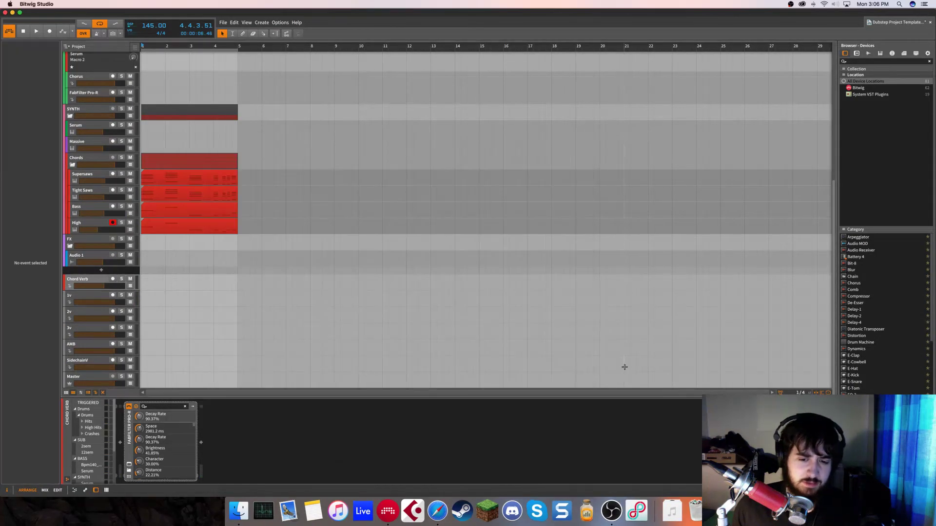
pyautogui.press('space')
pyautogui.scroll(4, 152, 152)
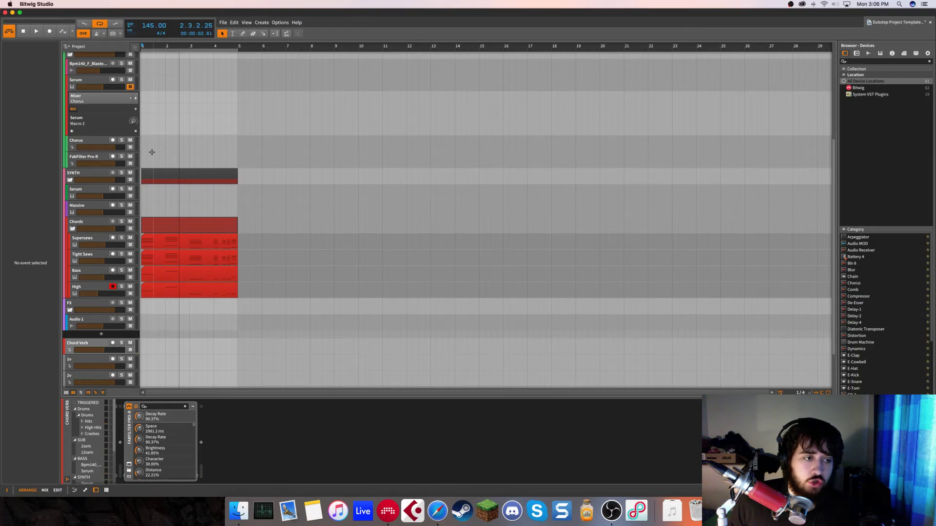
pyautogui.scroll(8, 152, 152)
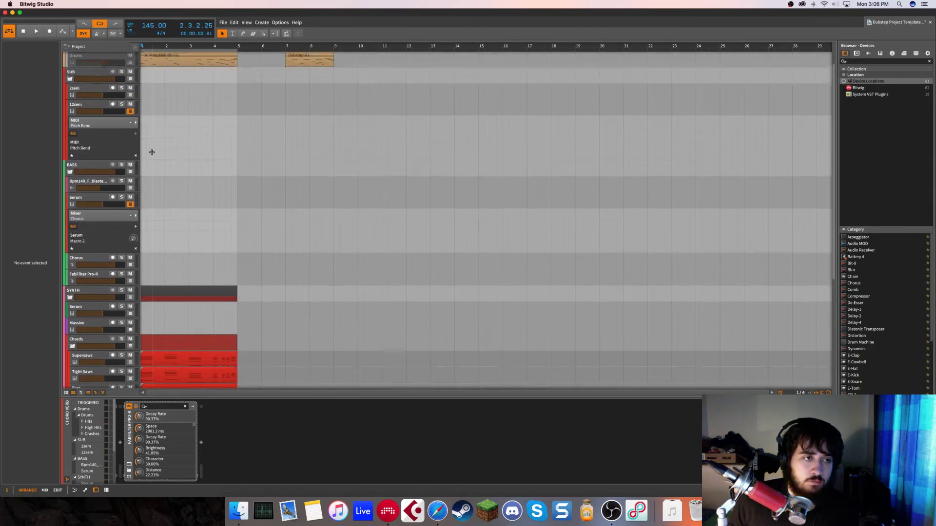
pyautogui.scroll(1, 152, 152)
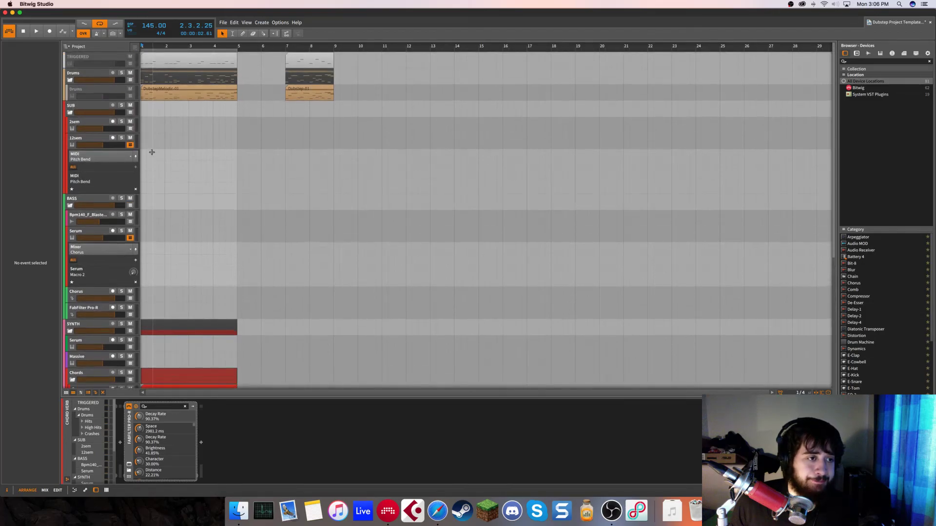
# - Copy the Bass clip from the Chords group to the start of the 2sem track in the SUB group
pyautogui.press('space')
pyautogui.scroll(-5, 152, 152)
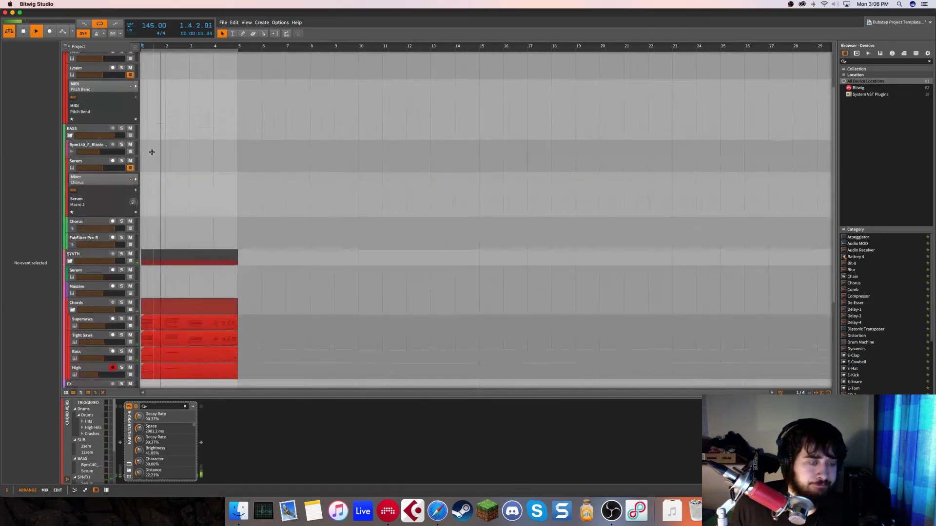
pyautogui.click(165, 355)
pyautogui.press('space')
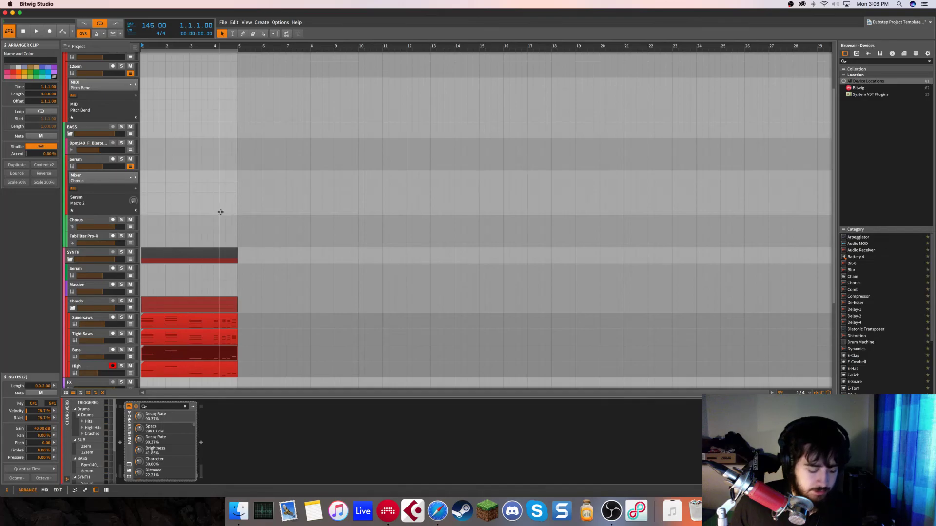
pyautogui.scroll(5, 178, 174)
pyautogui.click(144, 121)
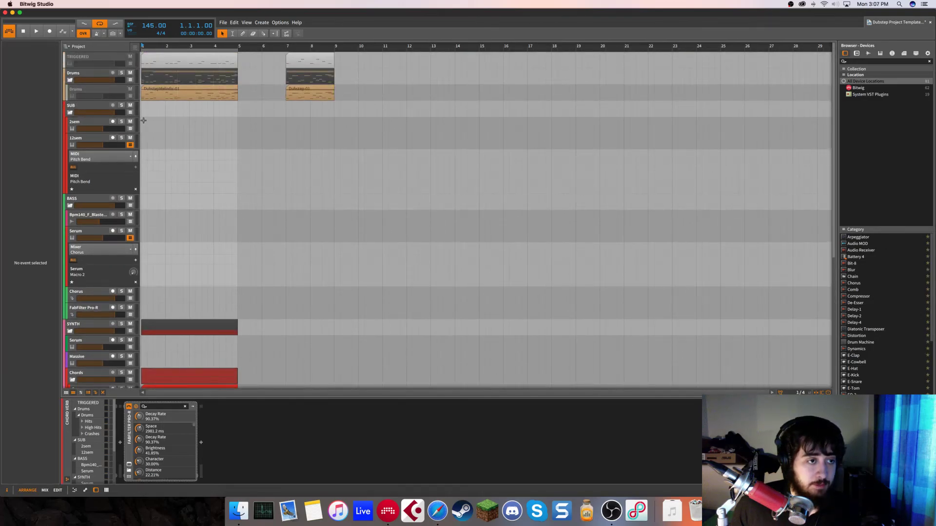
pyautogui.hotkey('ctrl', 'v')
# - Solo the 2sem track and transpose its pasted clip down one octave while auditioning the sub
pyautogui.click(122, 122)
pyautogui.press('space')
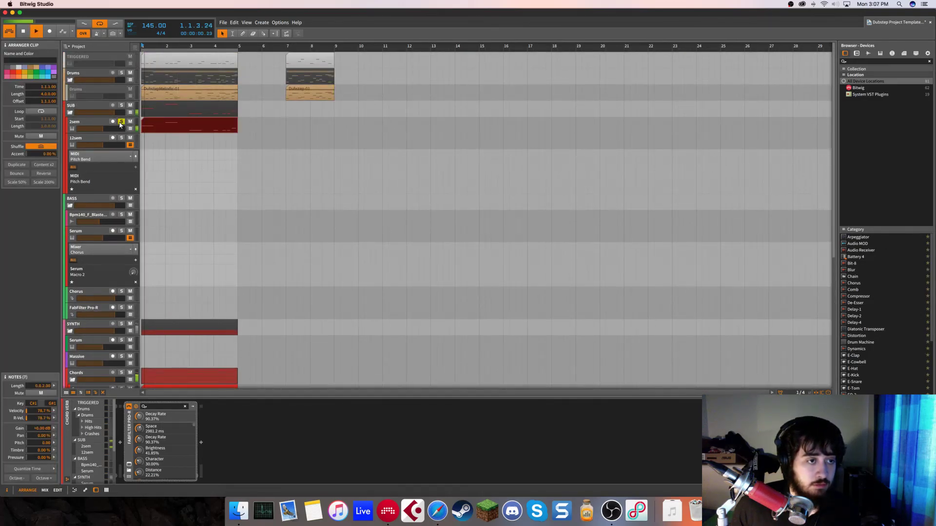
pyautogui.press('space')
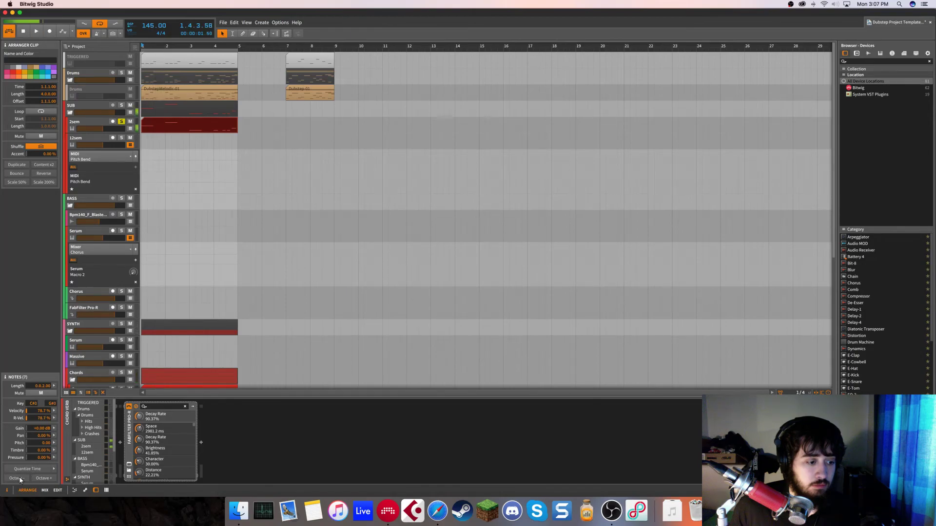
pyautogui.scroll(-5, 221, 251)
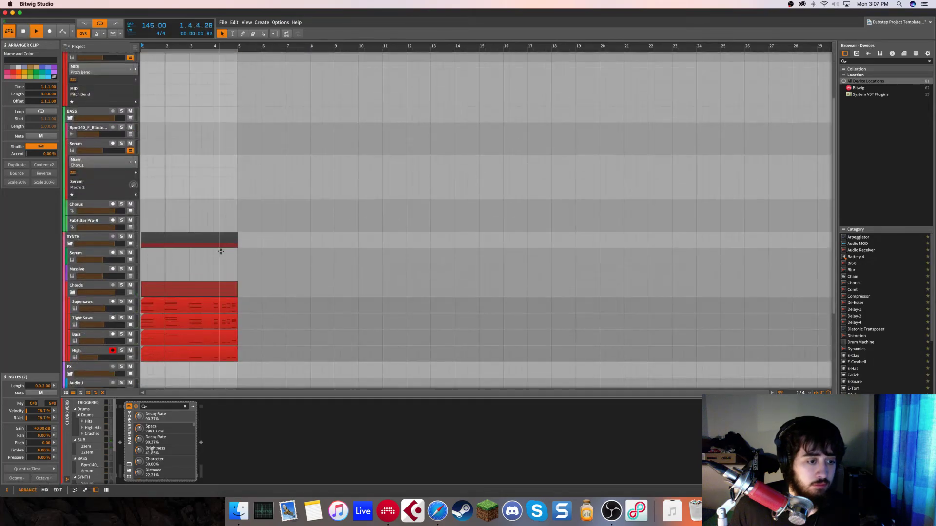
# - Insert FabFilter Pro-Q 2 after the Pro-C 2 compressor on the Chords group track
pyautogui.click(95, 303)
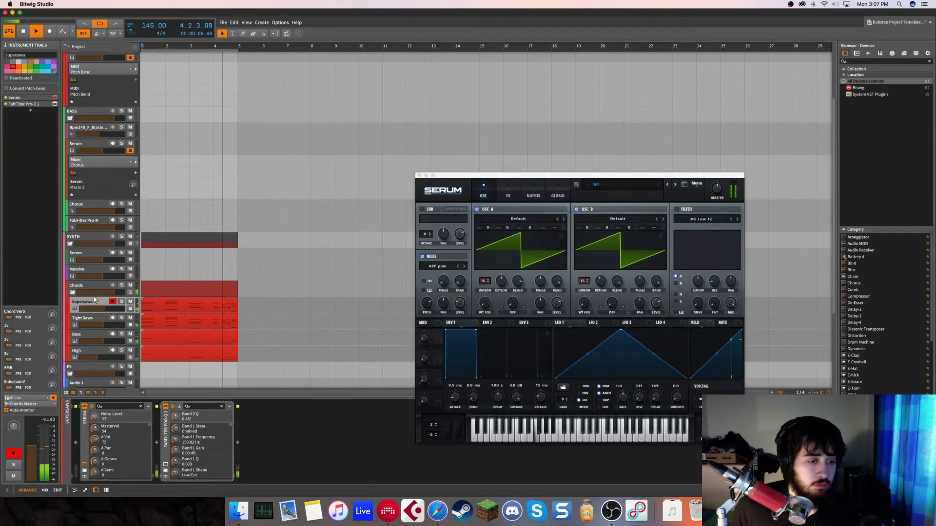
pyautogui.press('space')
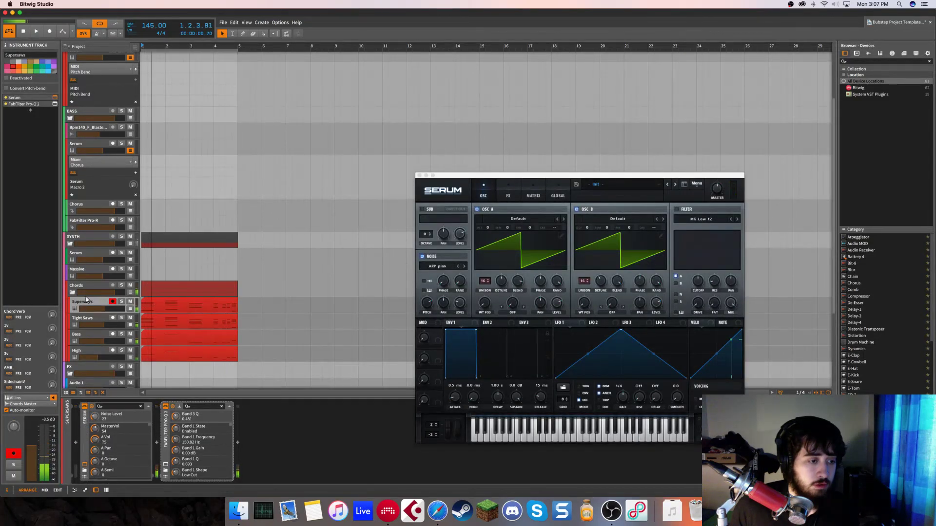
pyautogui.click(93, 292)
pyautogui.doubleClick(211, 458)
pyautogui.write('q')
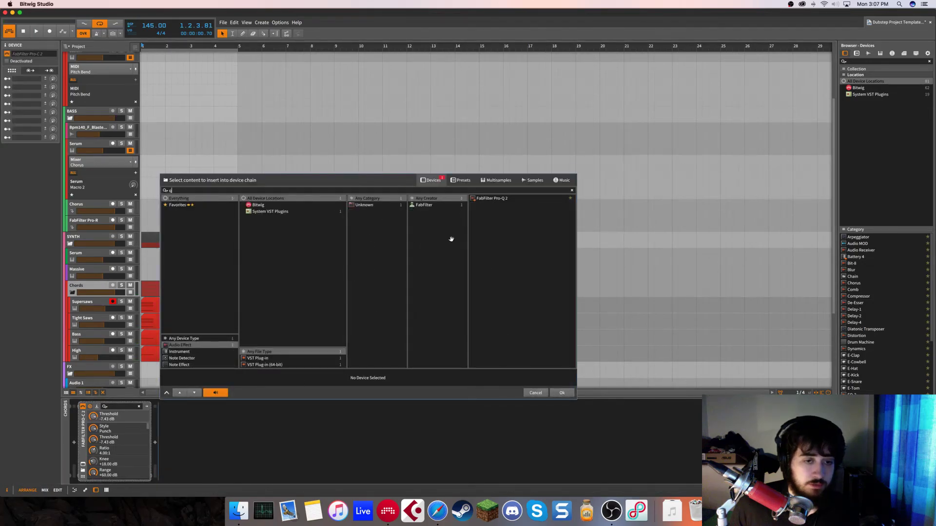
pyautogui.doubleClick(501, 200)
# - Add a 24 dB/oct low cut at about 121 Hz in the Chords group's Pro-Q 2 and close the equalizer
pyautogui.doubleClick(52, 369)
pyautogui.moveTo(52, 368); pyautogui.dragTo(132, 370)
pyautogui.press('space')
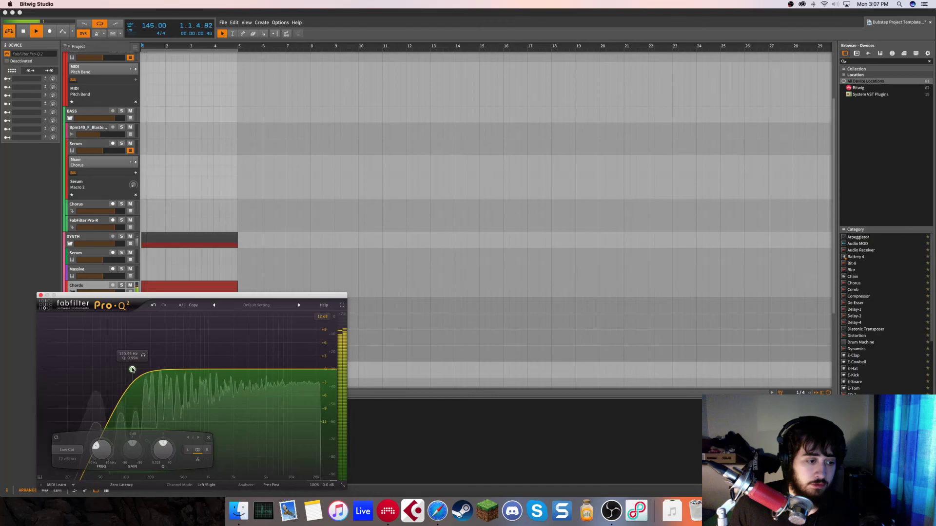
pyautogui.click(63, 460)
pyautogui.click(62, 464)
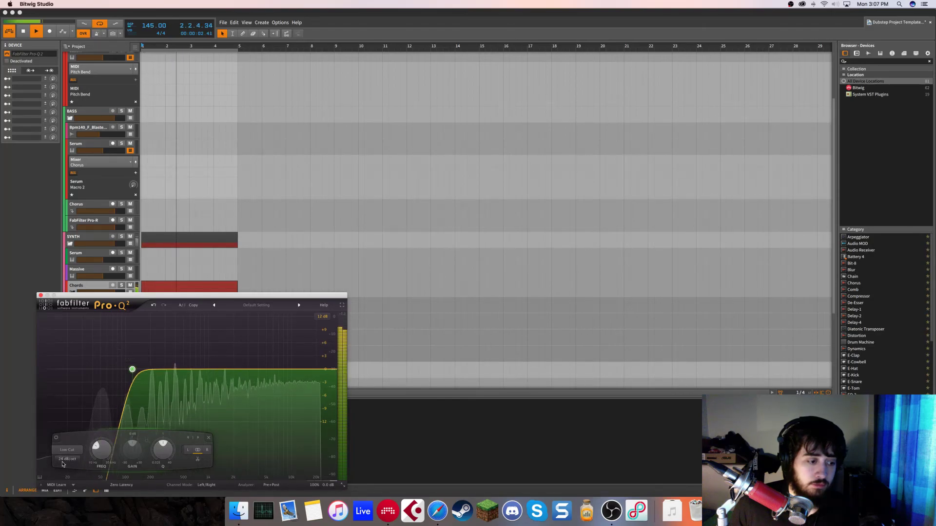
pyautogui.moveTo(108, 295); pyautogui.dragTo(222, 281)
pyautogui.click(154, 282)
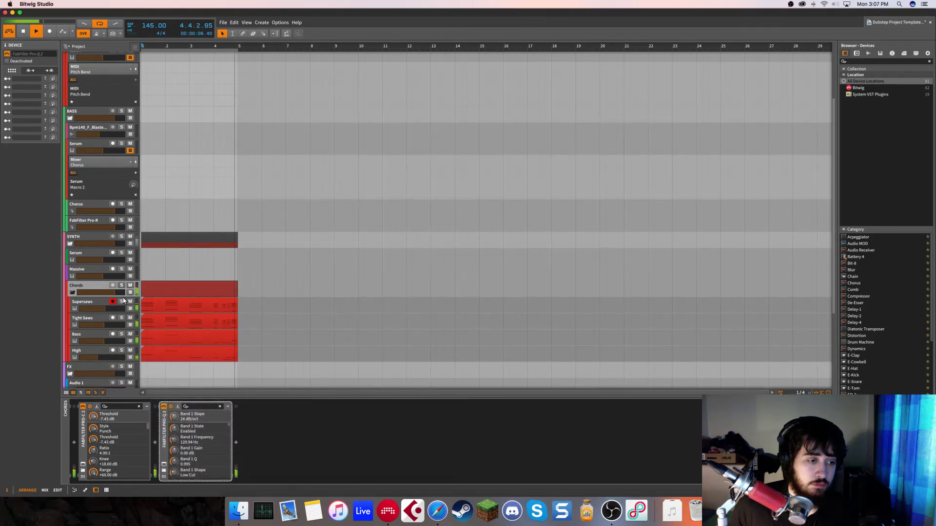
# - Turn off solo on the 2sem track and listen to its sub clip together with the chords
pyautogui.scroll(5, 182, 274)
pyautogui.click(122, 121)
pyautogui.click(123, 121)
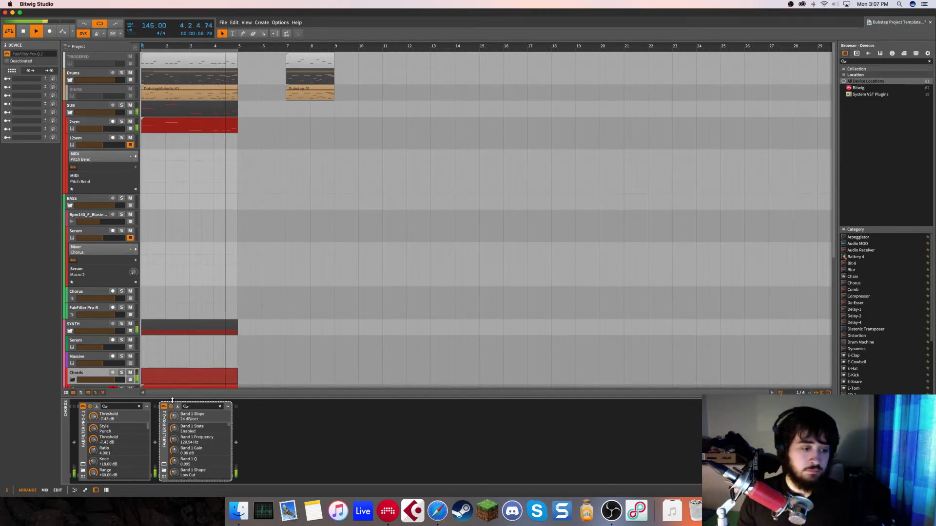
pyautogui.click(151, 121)
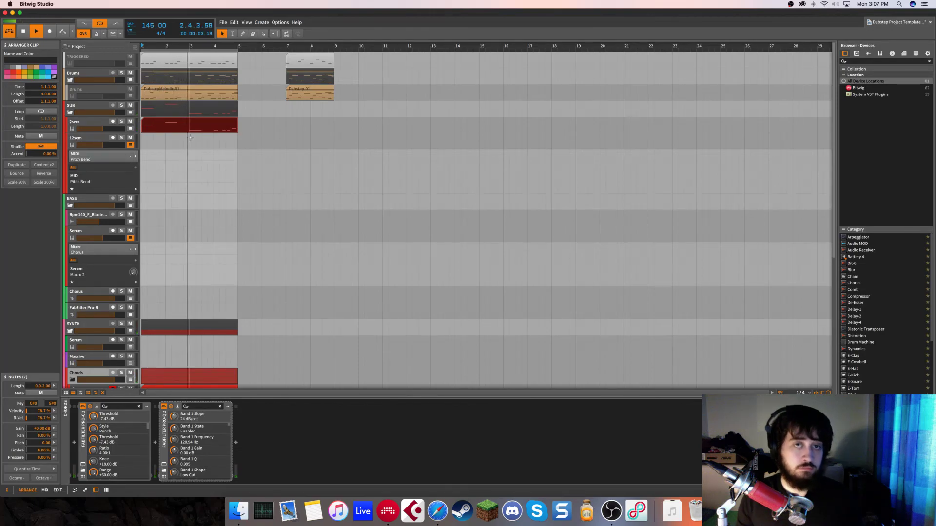
pyautogui.scroll(-1, 190, 357)
pyautogui.scroll(-2, 190, 357)
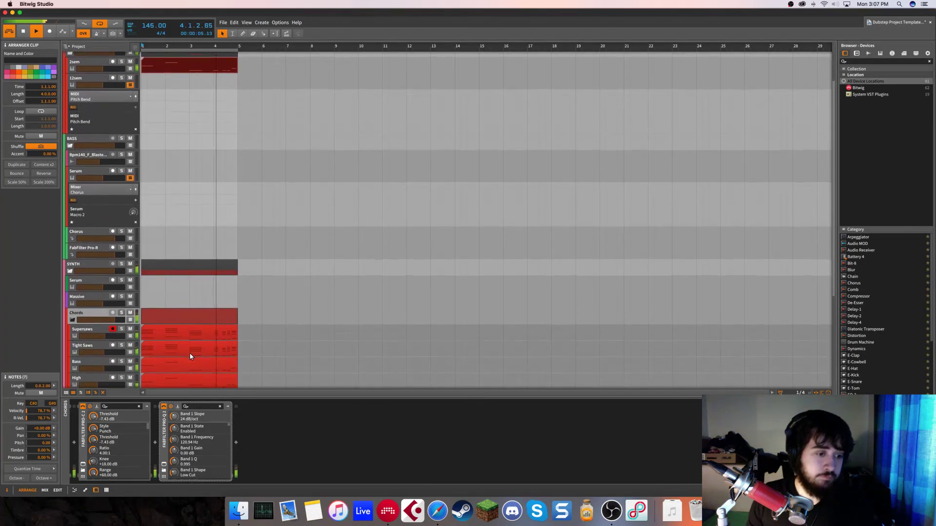
# - Insert FabFilter Saturn at the start of the Chords group's device chain, ahead of Pro-C 2
pyautogui.click(107, 321)
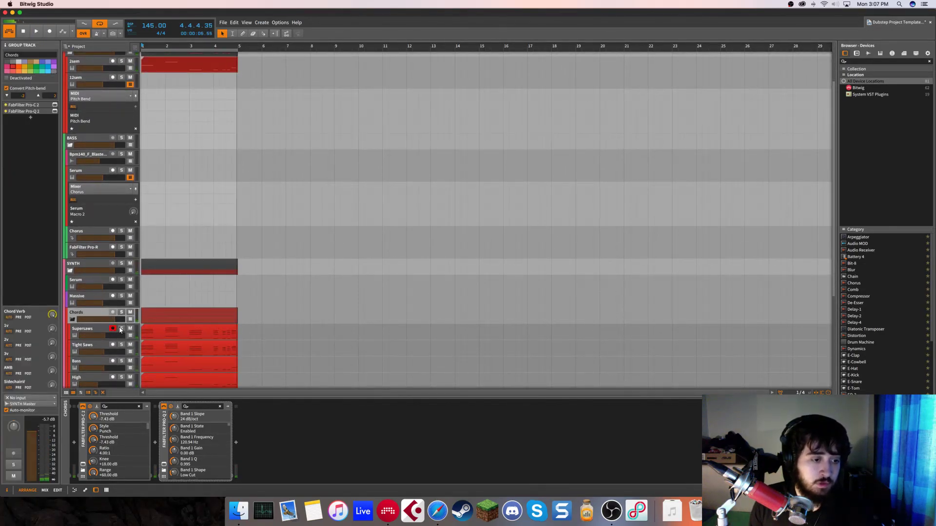
pyautogui.press('space')
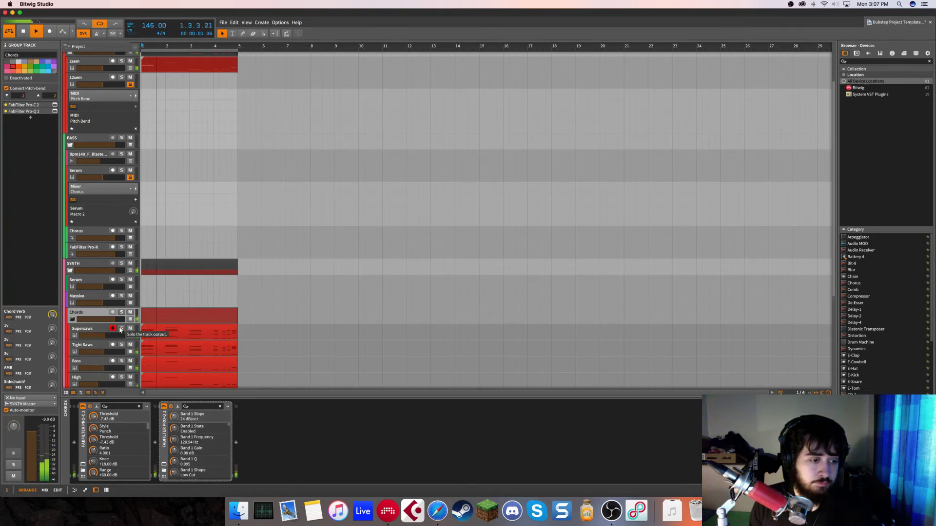
pyautogui.click(98, 330)
pyautogui.press('space')
pyautogui.click(93, 316)
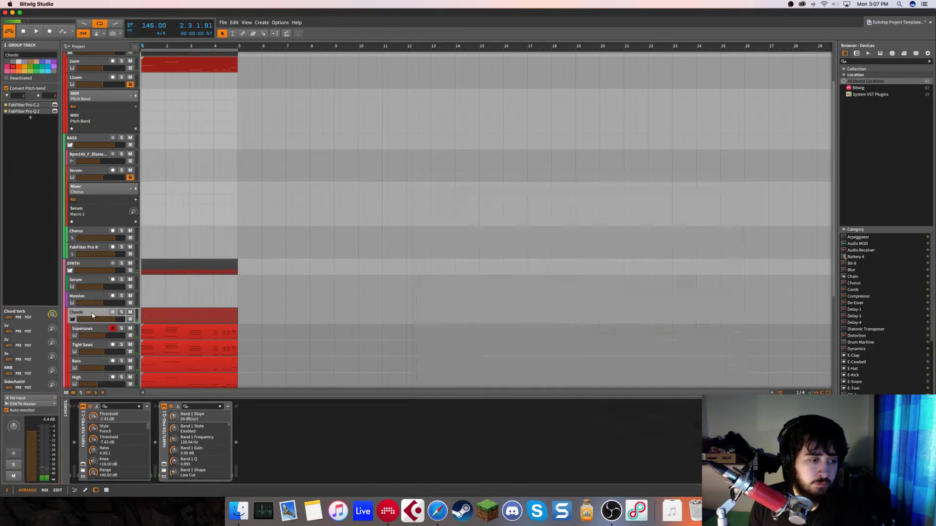
pyautogui.click(75, 441)
pyautogui.write('sat')
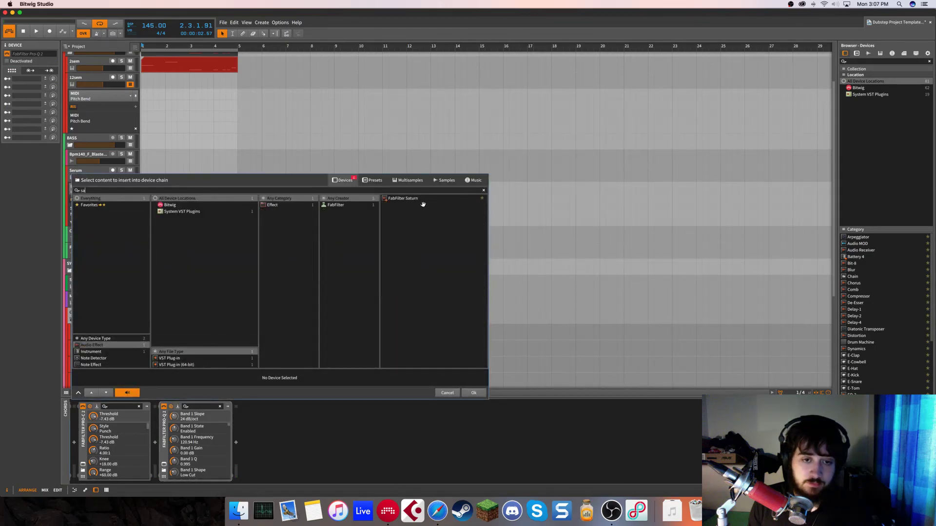
pyautogui.doubleClick(423, 202)
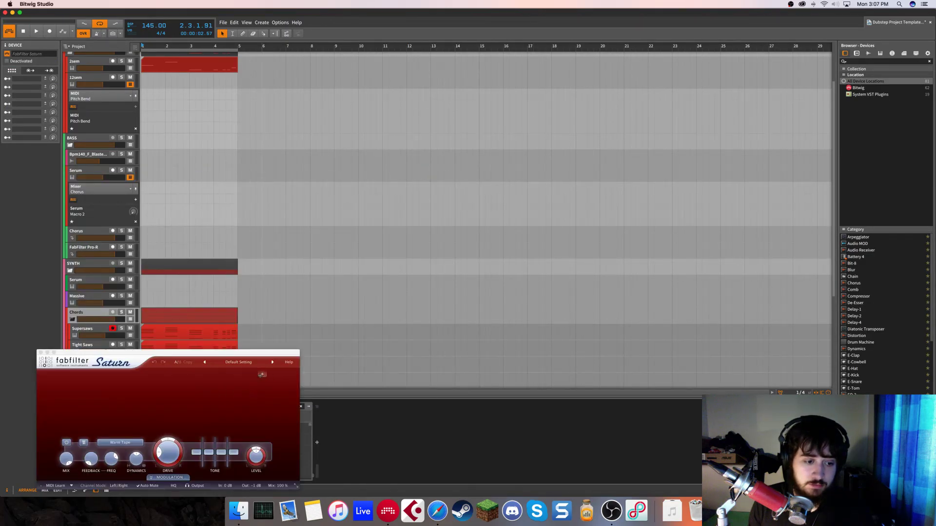
# - Split Saturn into two frequency bands with a crossover in the highs, select the lower band, and start playback
pyautogui.click(262, 374)
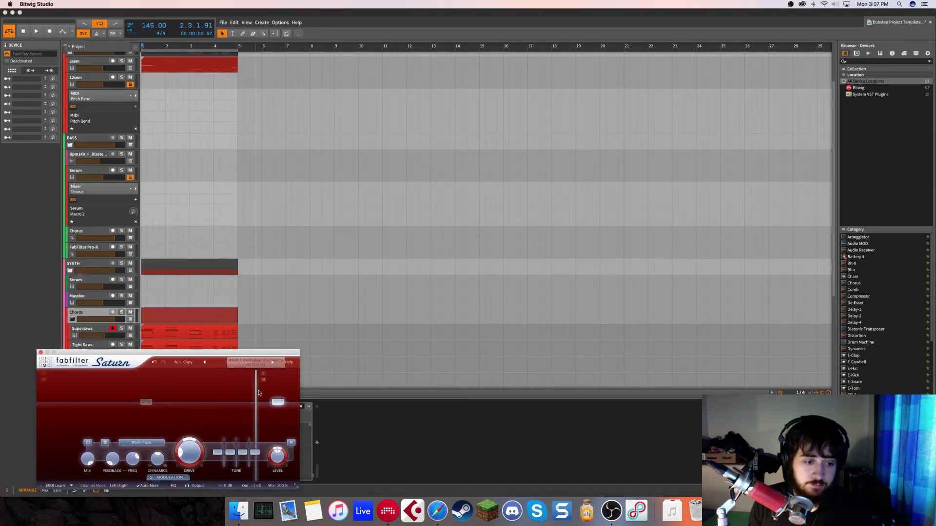
pyautogui.click(204, 405)
pyautogui.press('space')
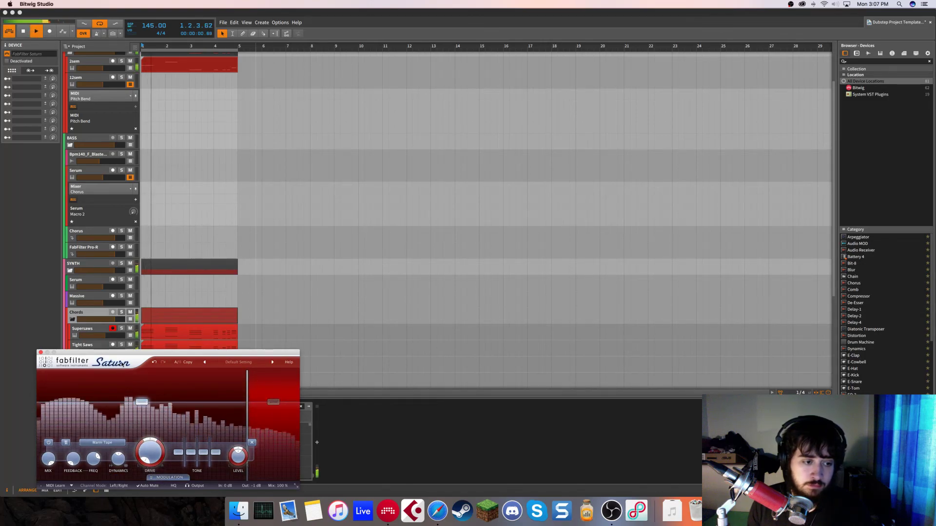
# - Set the upper Saturn band's drive to about 72% and its drive pan to -0.177, and close the plugin
pyautogui.moveTo(122, 366); pyautogui.dragTo(442, 288)
pyautogui.press('space')
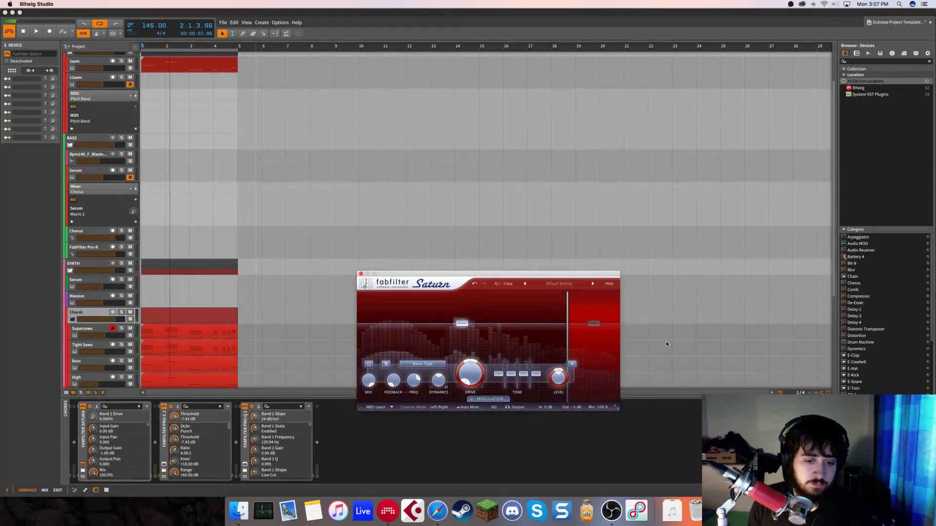
pyautogui.click(583, 349)
pyautogui.press('space')
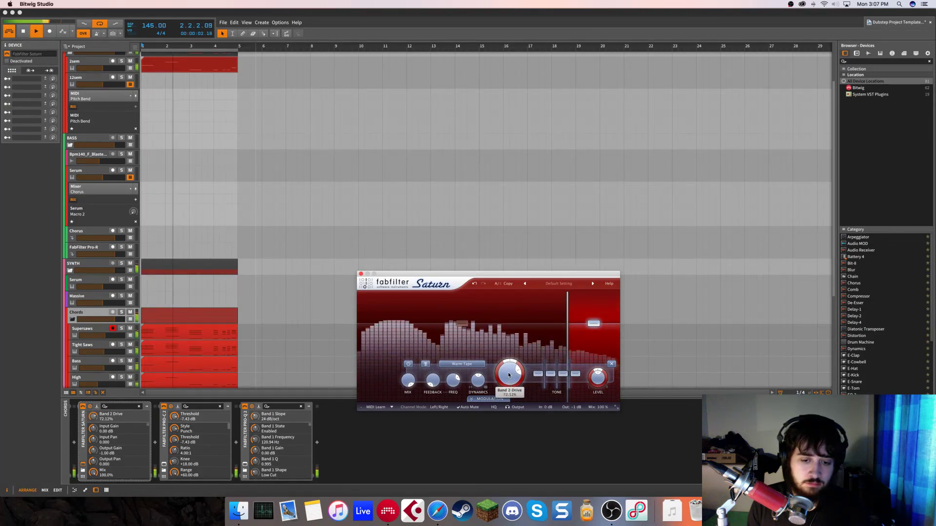
pyautogui.moveTo(509, 362); pyautogui.dragTo(498, 364)
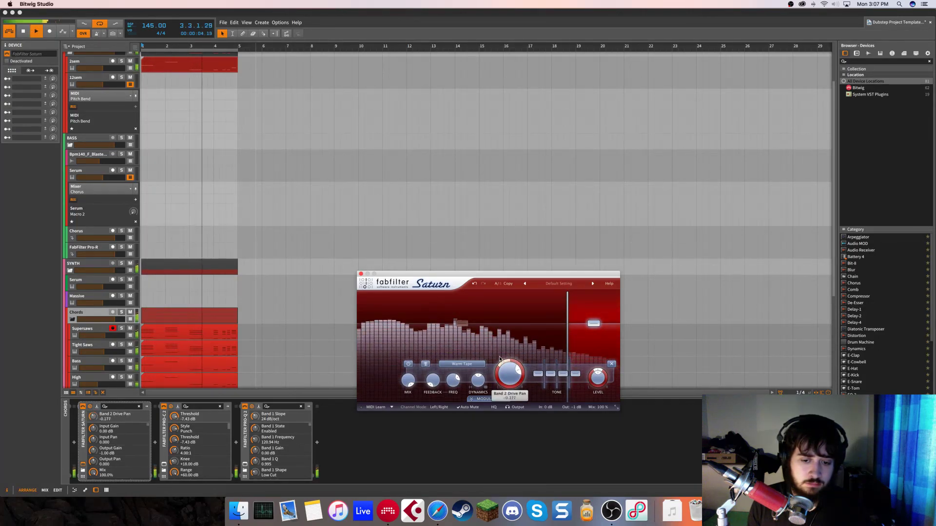
pyautogui.click(509, 372)
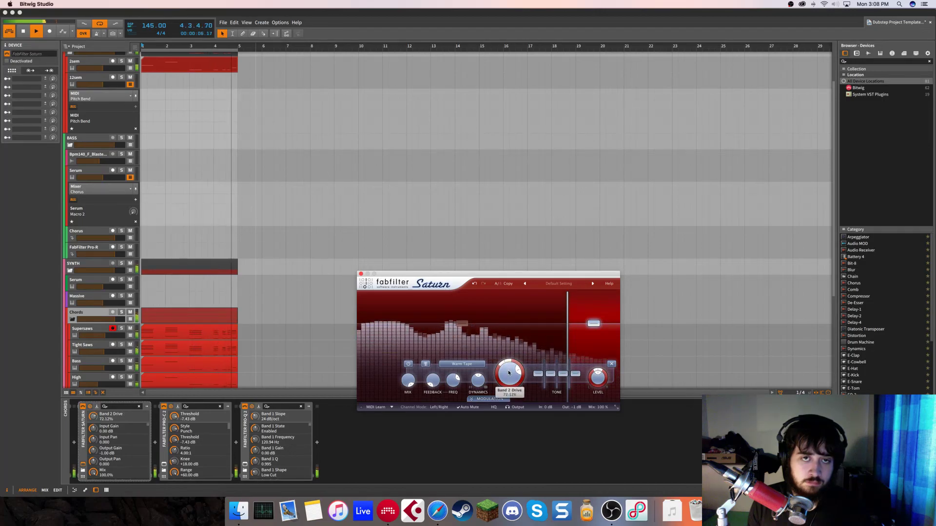
pyautogui.click(361, 274)
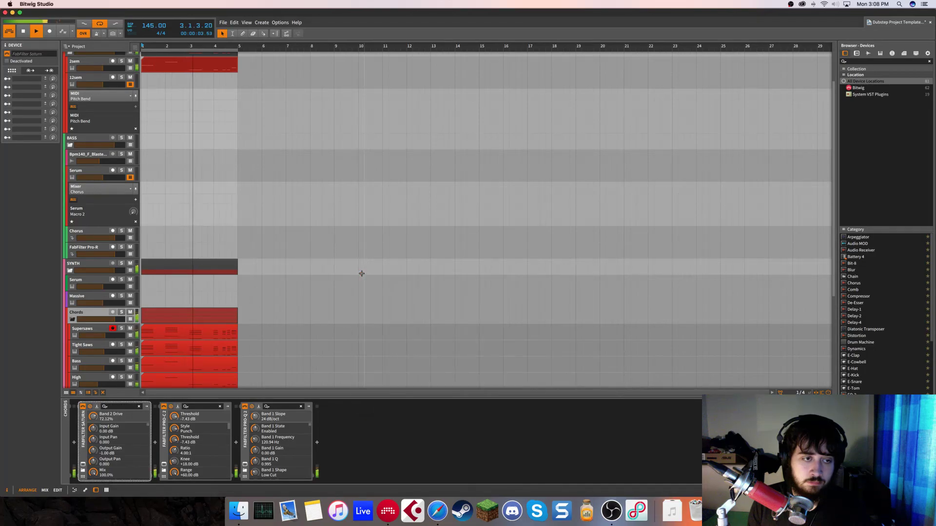
# - Check the Pro-Q equalizer on the Master track and play the mix while watching the limiter and oscilloscope
pyautogui.scroll(-5, 188, 351)
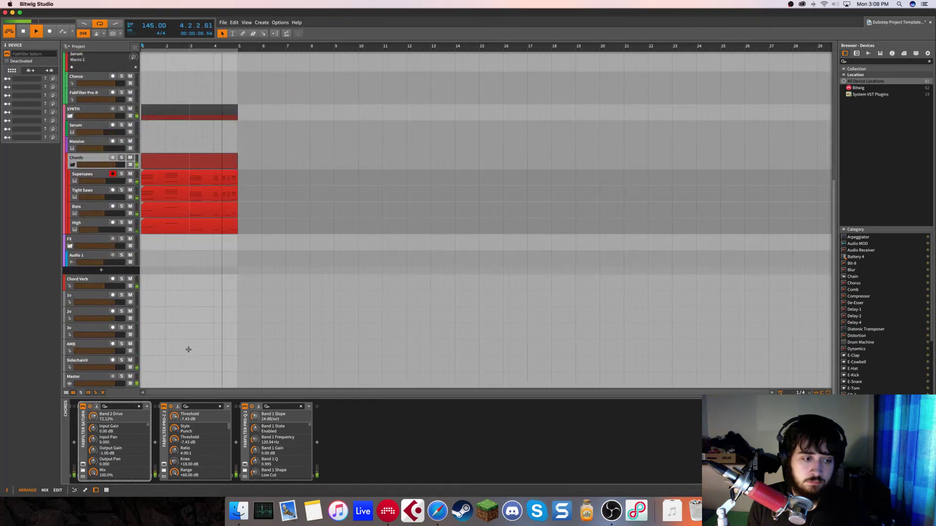
pyautogui.click(91, 378)
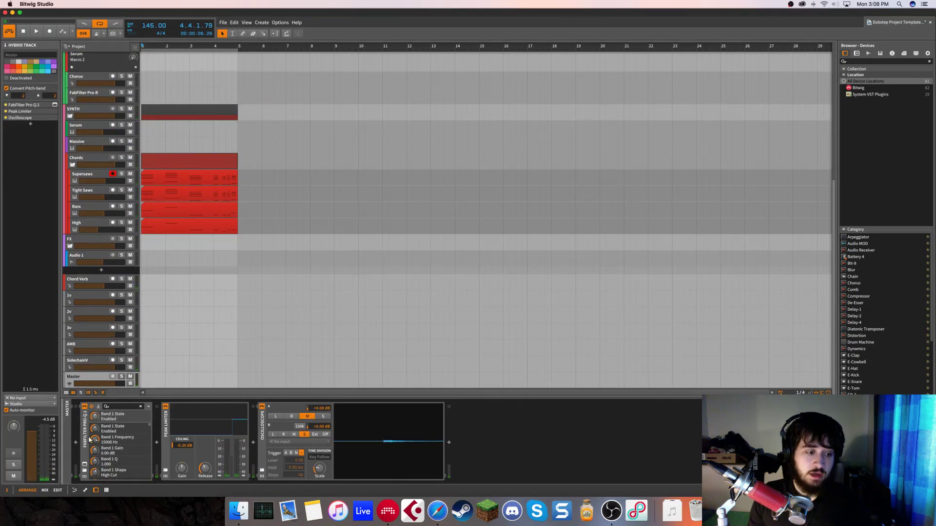
pyautogui.click(85, 464)
pyautogui.click(42, 294)
pyautogui.press('space')
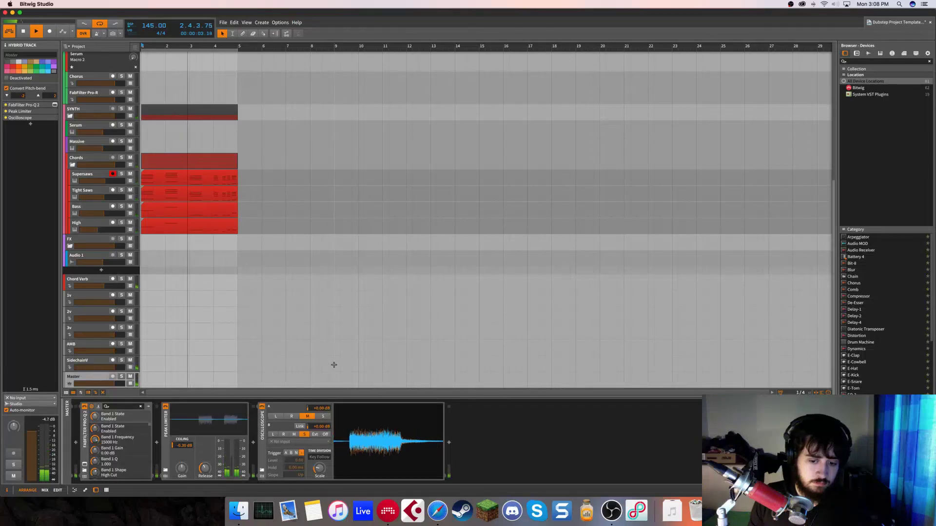
pyautogui.press('space')
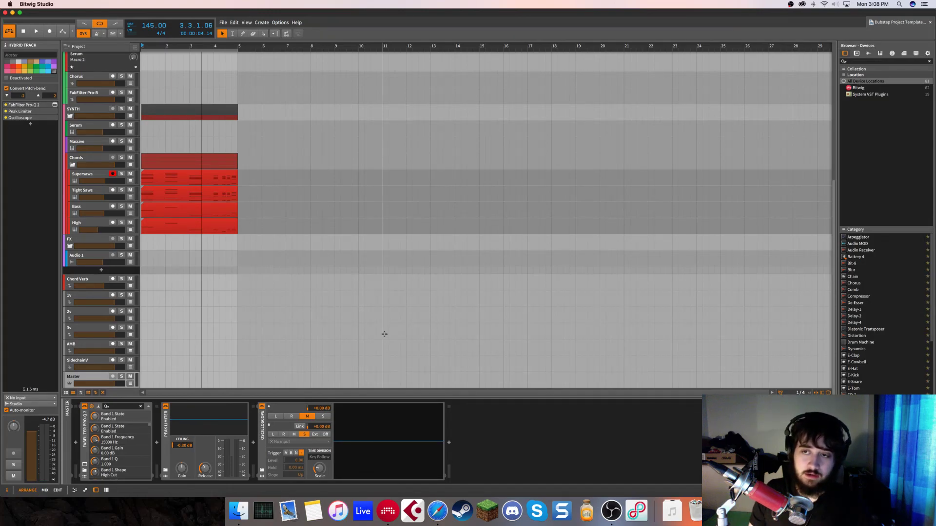
pyautogui.click(237, 267)
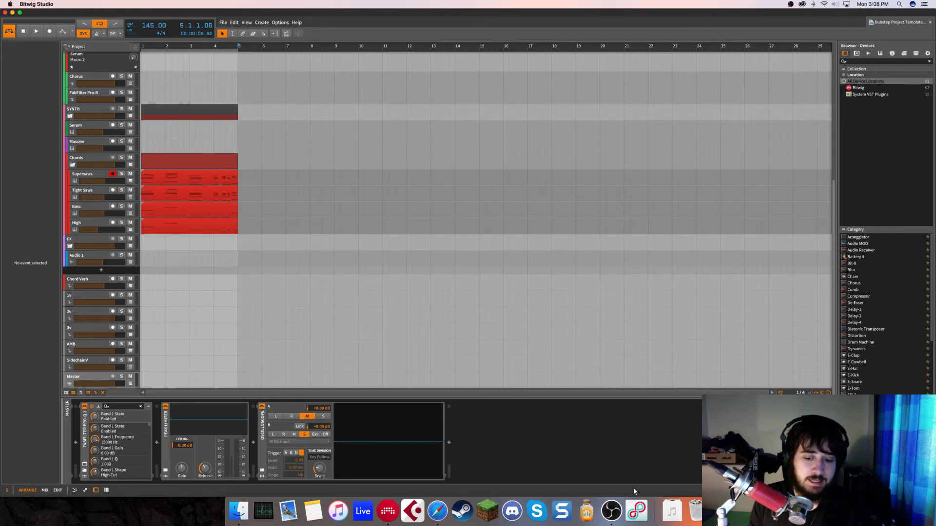